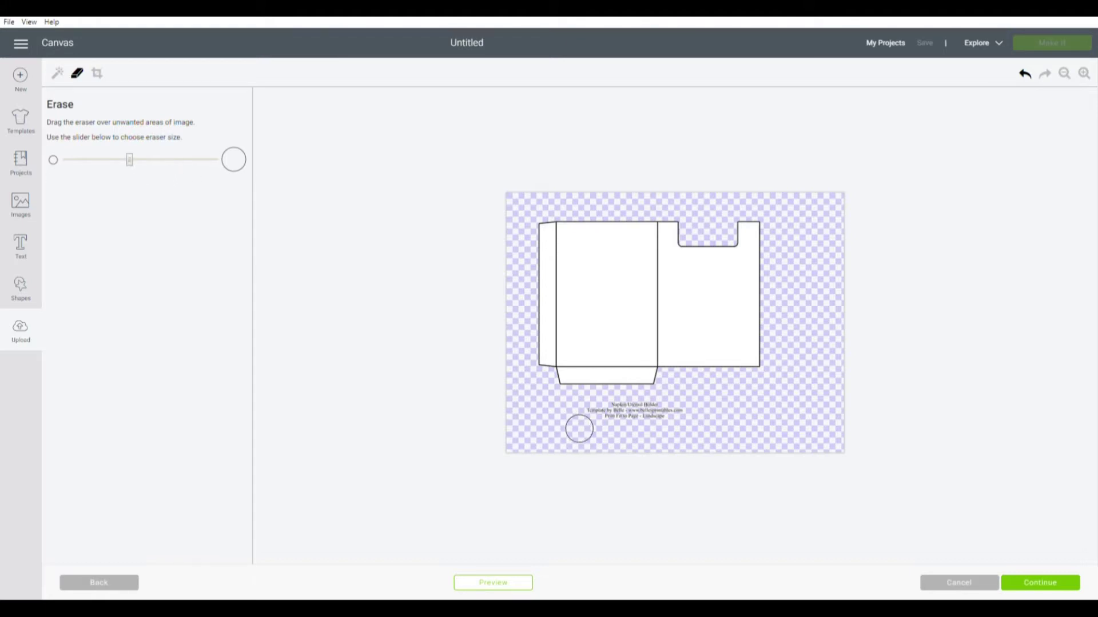
- Erase the credit text beneath the holder template with the eraser at its largest size, and accept the cleaned image
{"action": "left_click_drag", "start_coordinate": [131, 160], "coordinate": [59, 176]}
{"action": "left_click_drag", "start_coordinate": [65, 161], "coordinate": [242, 175]}
{"action": "mouse_move", "coordinate": [622, 434]}
{"action": "left_mouse_down"}
{"action": "mouse_move", "coordinate": [600, 424]}
{"action": "mouse_move", "coordinate": [642, 424]}
{"action": "left_mouse_up"}
{"action": "left_click_drag", "start_coordinate": [716, 425], "coordinate": [546, 425]}
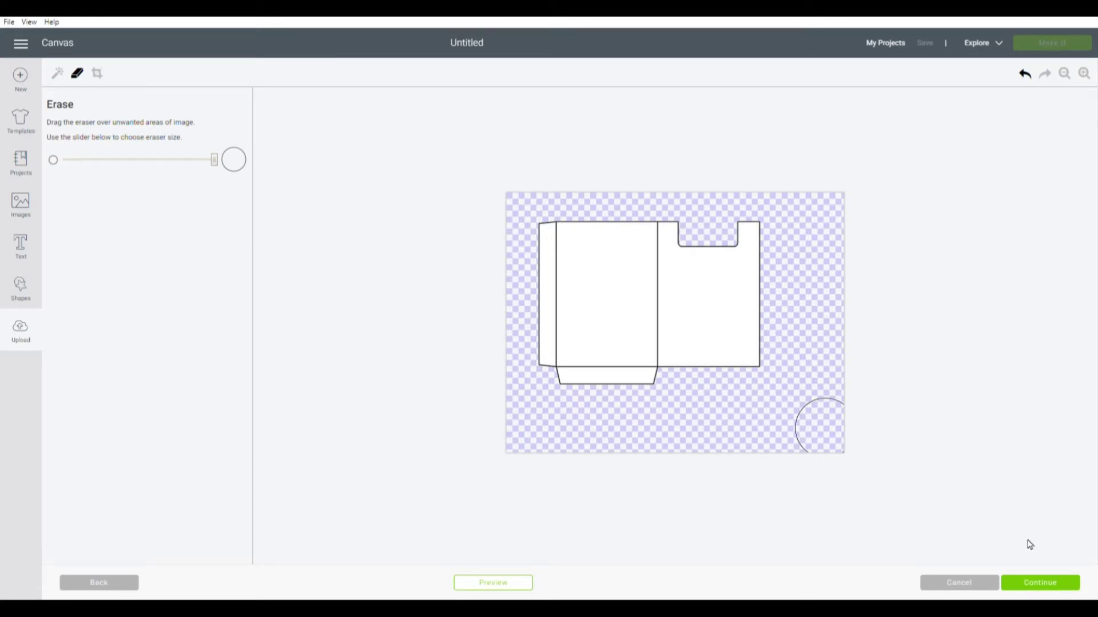
{"action": "left_click", "coordinate": [1040, 583]}
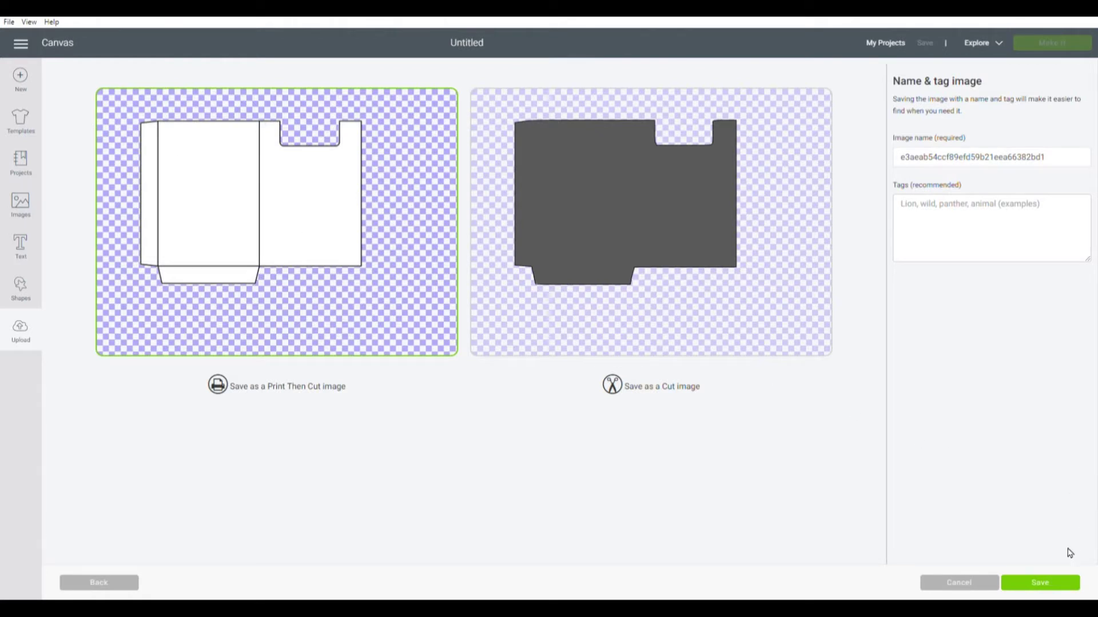
- Name the Print Then Cut image "Utensil Holder" and save it
{"action": "double_click", "coordinate": [1061, 172]}
{"action": "key", "text": "BackSpace"}
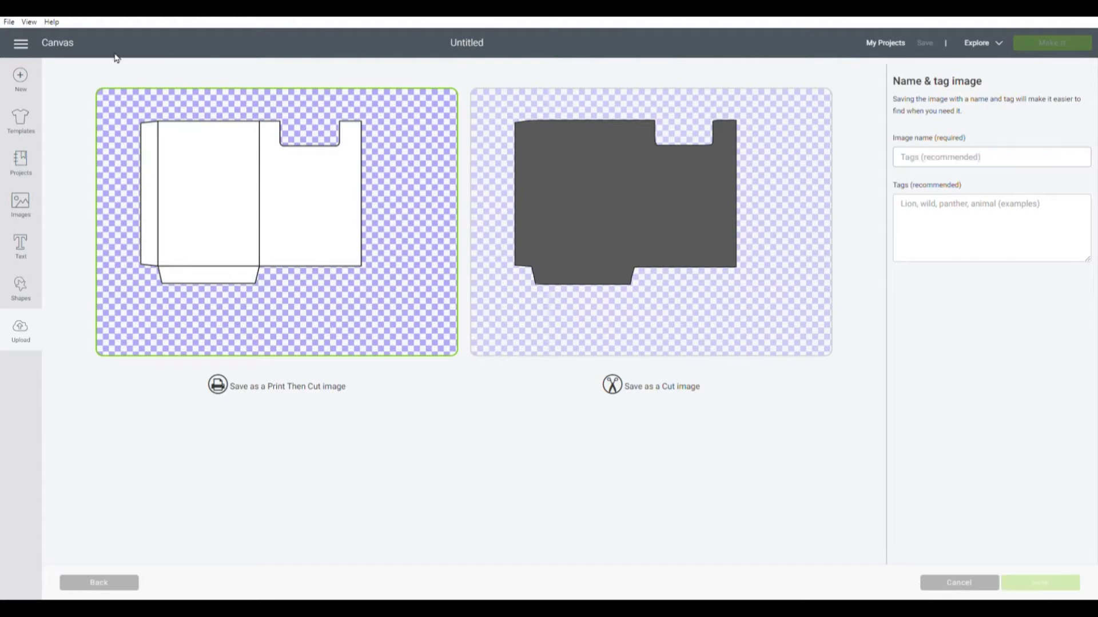
{"action": "type", "text": "Utensil Holder"}
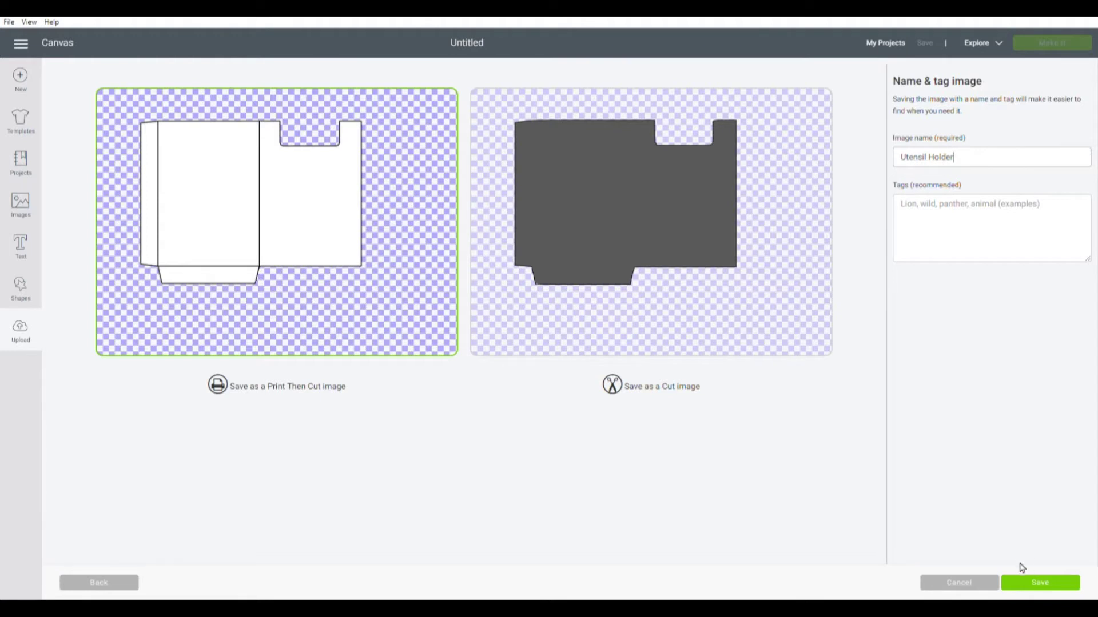
{"action": "left_click", "coordinate": [1039, 583]}
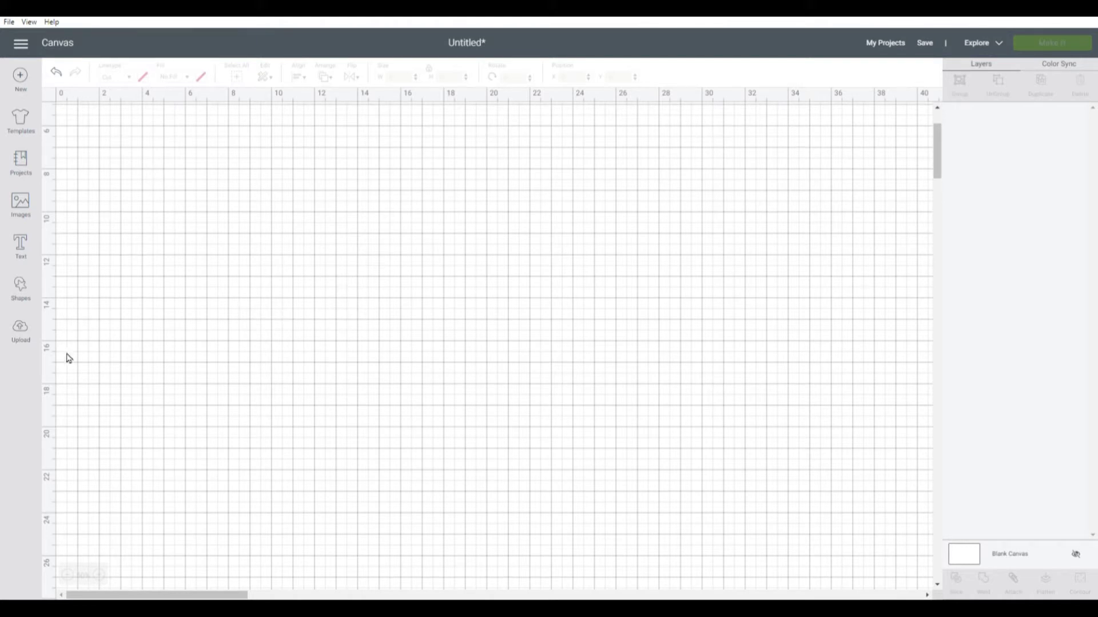
- Insert the uploaded sphere, utensil holder, tulips and metallic silver images onto the canvas
{"action": "left_click", "coordinate": [20, 331]}
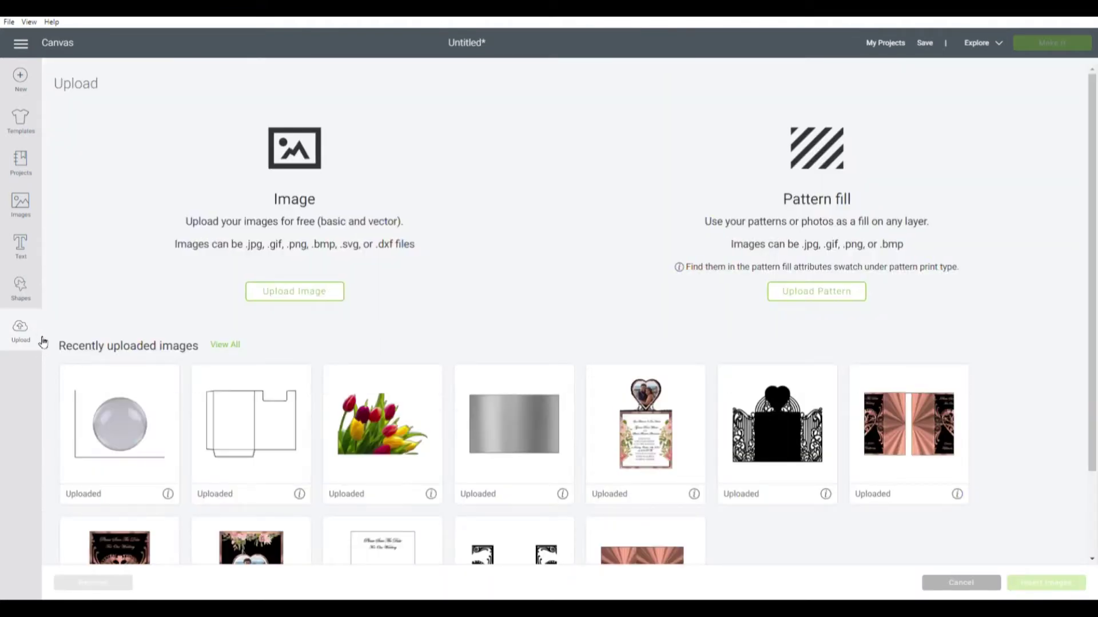
{"action": "left_click", "coordinate": [129, 433]}
{"action": "left_click", "coordinate": [241, 423]}
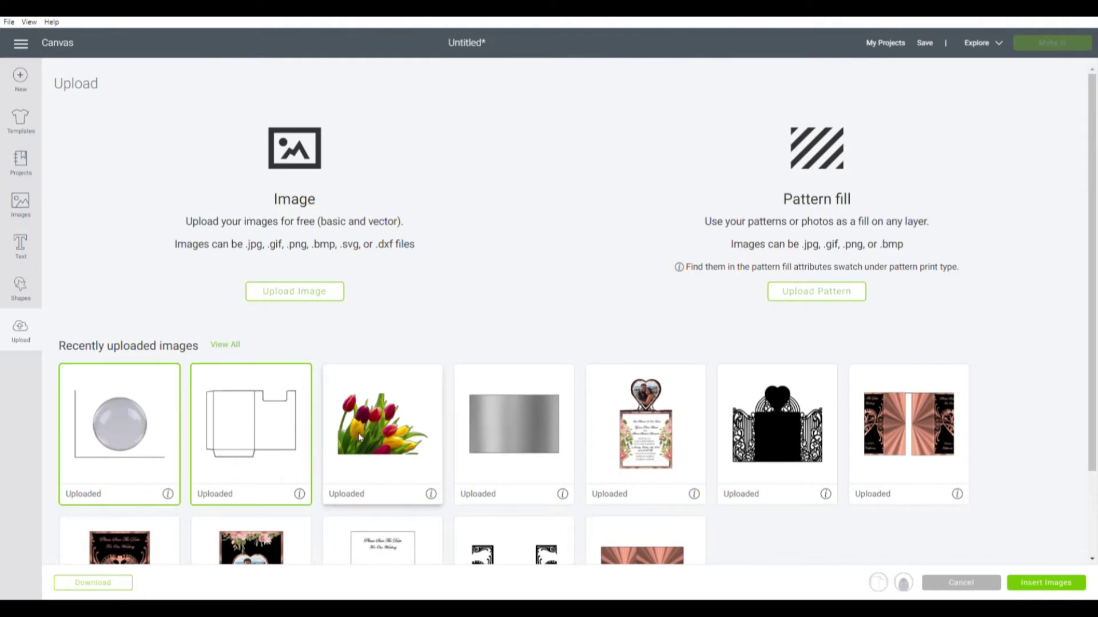
{"action": "left_click", "coordinate": [363, 437]}
{"action": "left_click", "coordinate": [538, 419]}
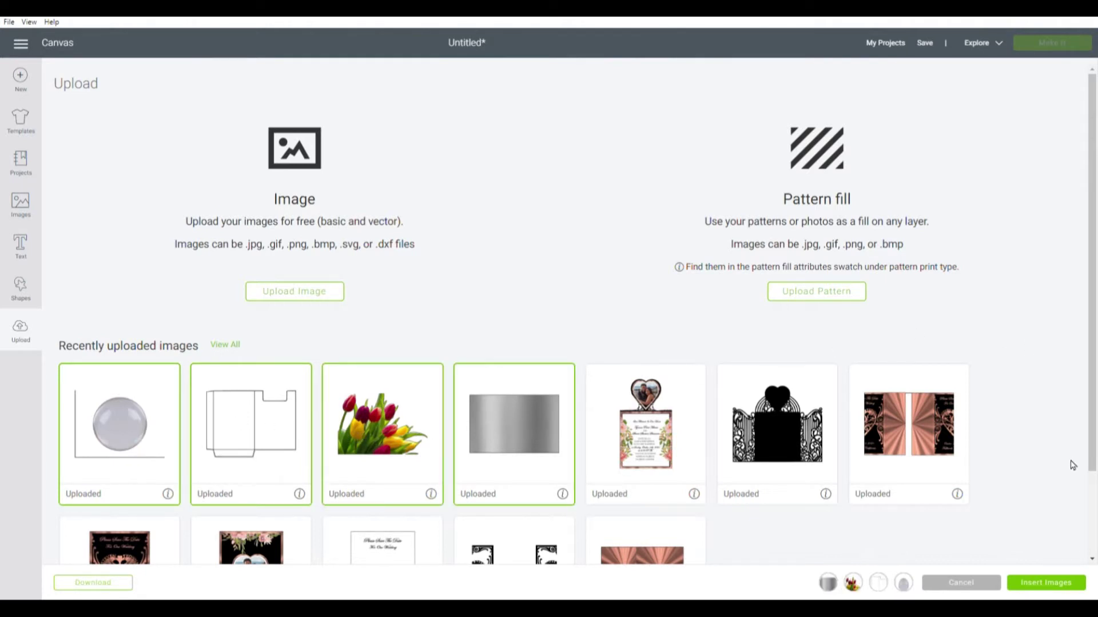
{"action": "left_click", "coordinate": [1049, 583]}
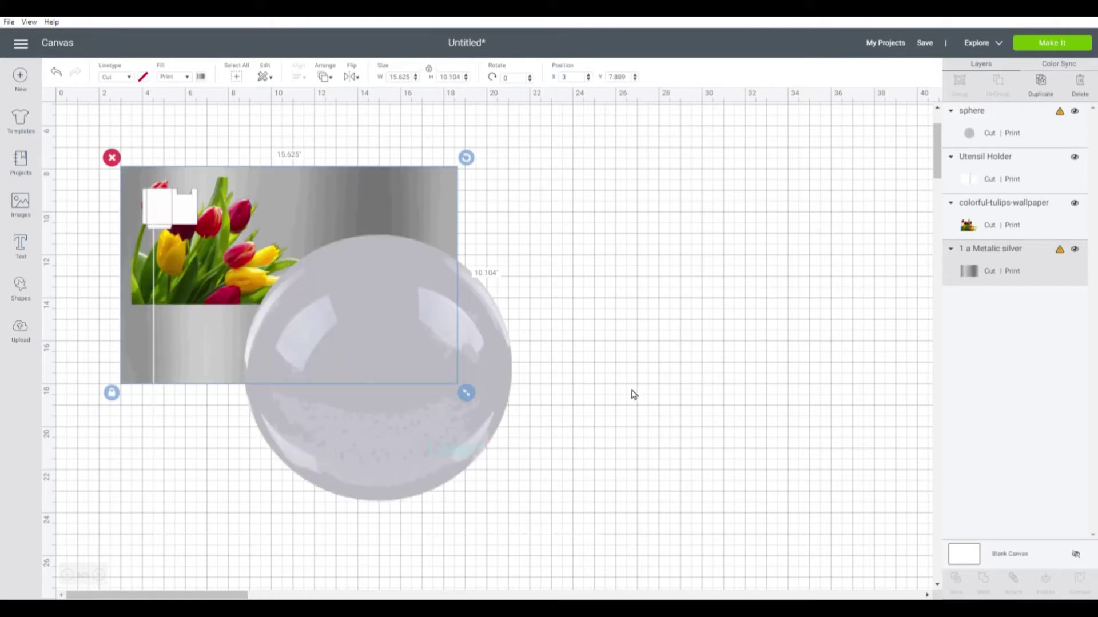
- Shrink the sphere image to about 11.5 by 8.6 inches and move it clear of the silver rectangle
{"action": "left_click", "coordinate": [409, 454]}
{"action": "left_click_drag", "start_coordinate": [359, 452], "coordinate": [569, 324]}
{"action": "left_click_drag", "start_coordinate": [830, 449], "coordinate": [623, 347]}
{"action": "left_click_drag", "start_coordinate": [458, 211], "coordinate": [768, 227]}
- Enlarge the Utensil Holder template to about 13.9 by 10.4 inches and place it beside the silver rectangle at about X 19.8, Y 5.5
{"action": "left_click", "coordinate": [179, 212]}
{"action": "left_click_drag", "start_coordinate": [144, 208], "coordinate": [841, 462]}
{"action": "left_click_drag", "start_coordinate": [684, 365], "coordinate": [793, 420]}
{"action": "left_click_drag", "start_coordinate": [801, 507], "coordinate": [671, 292]}
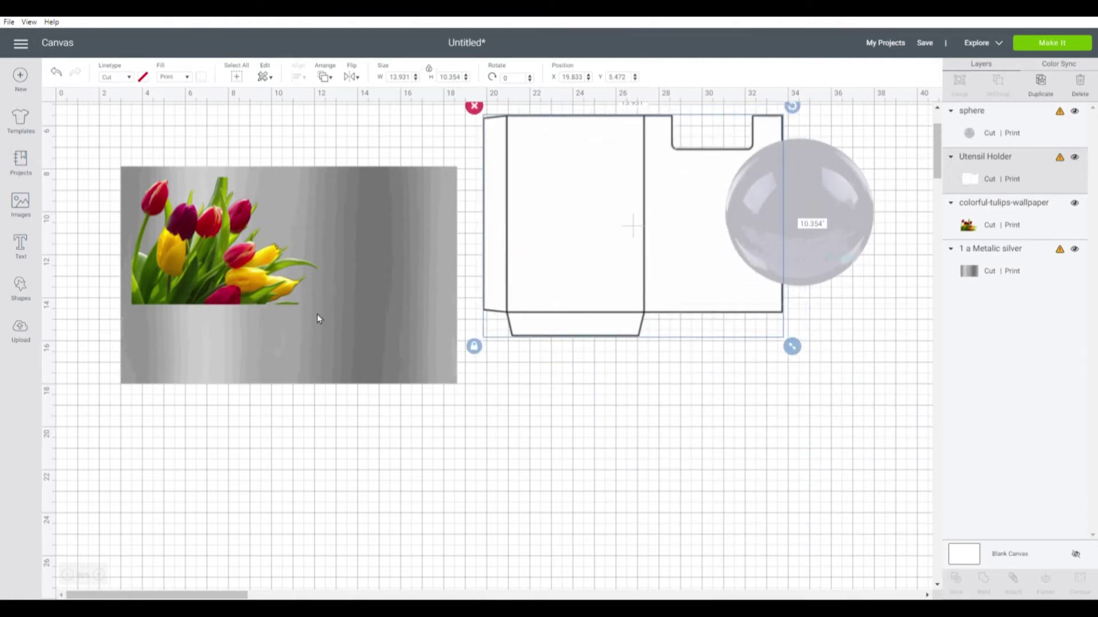
- Spread the images apart: silver rectangle at about X 0.5, Y 6, tulips beneath it at about X 11, Y 17.6, sphere below the holder
{"action": "left_click_drag", "start_coordinate": [221, 278], "coordinate": [762, 478]}
{"action": "left_click", "coordinate": [321, 339]}
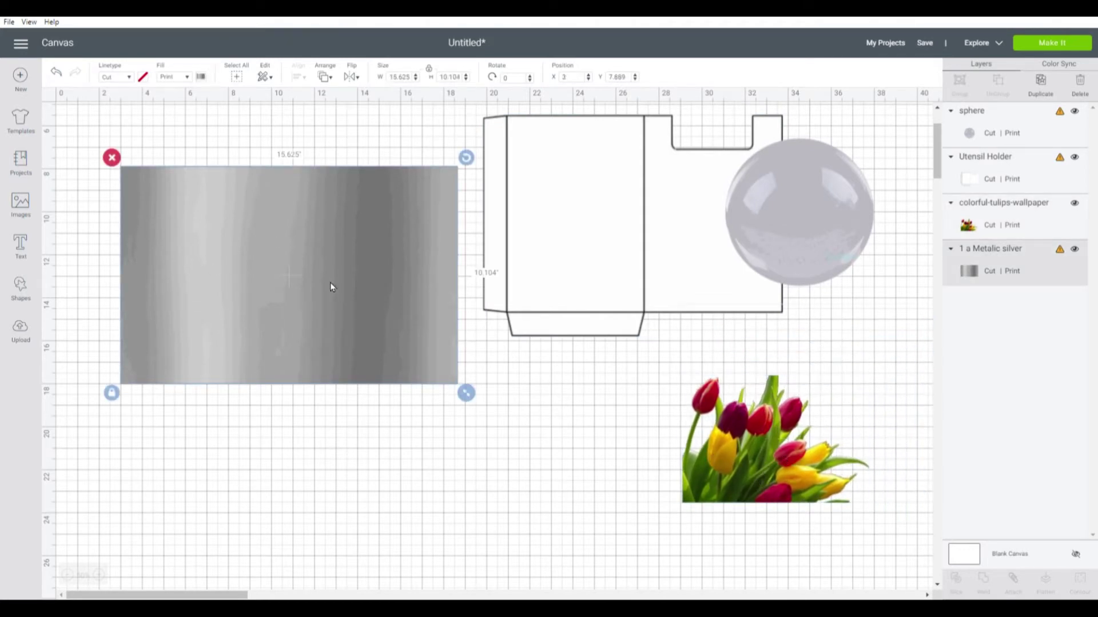
{"action": "left_click_drag", "start_coordinate": [377, 333], "coordinate": [323, 293]}
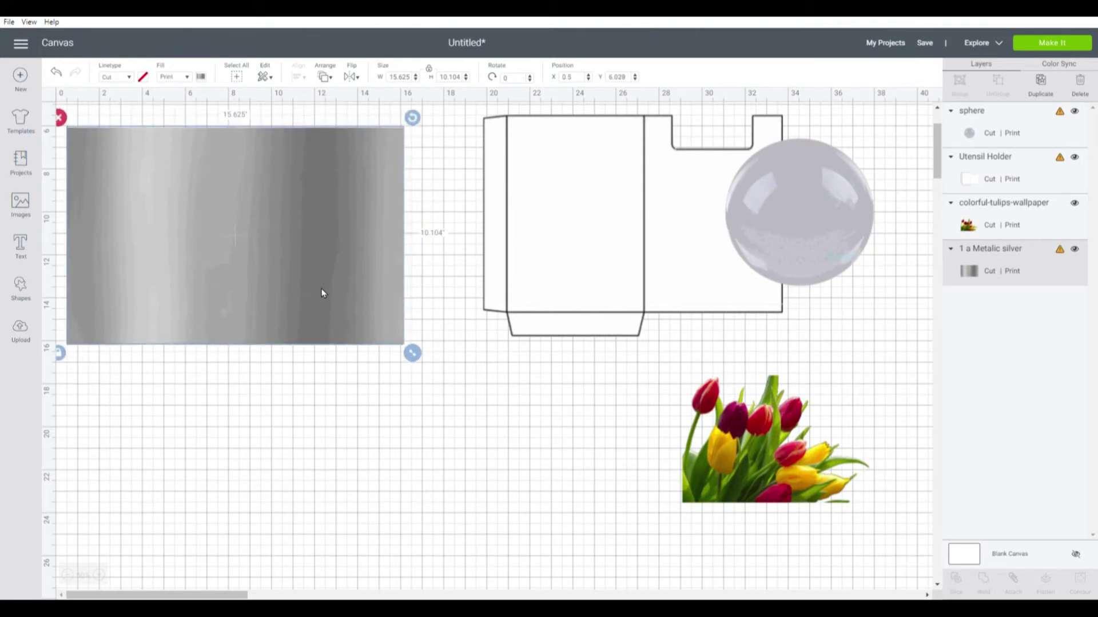
{"action": "left_click_drag", "start_coordinate": [809, 422], "coordinate": [383, 442]}
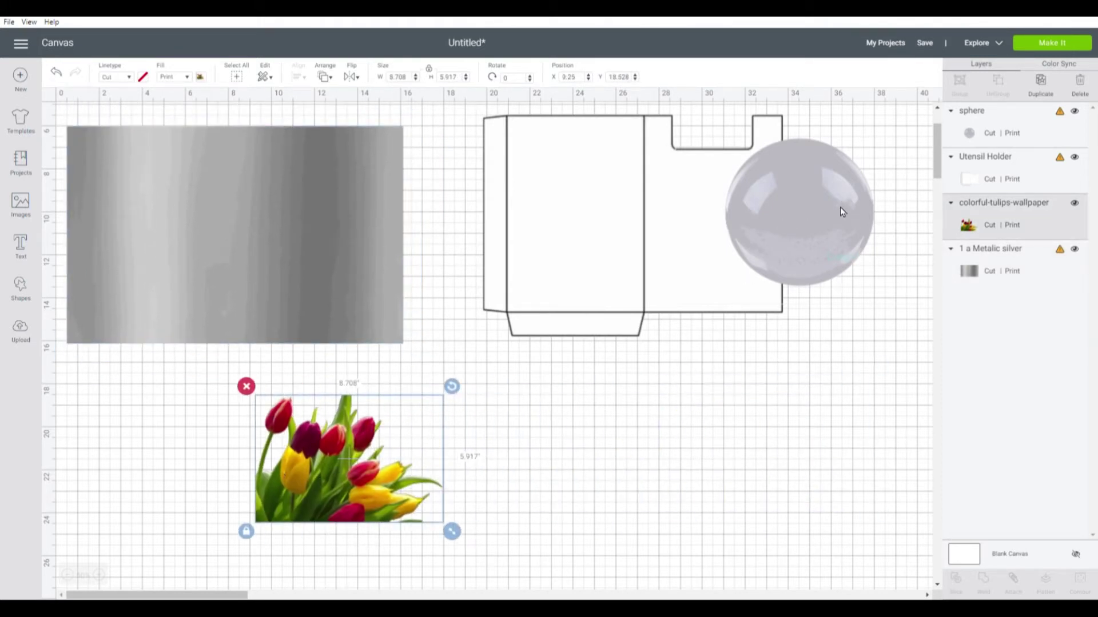
{"action": "left_click_drag", "start_coordinate": [778, 220], "coordinate": [809, 436]}
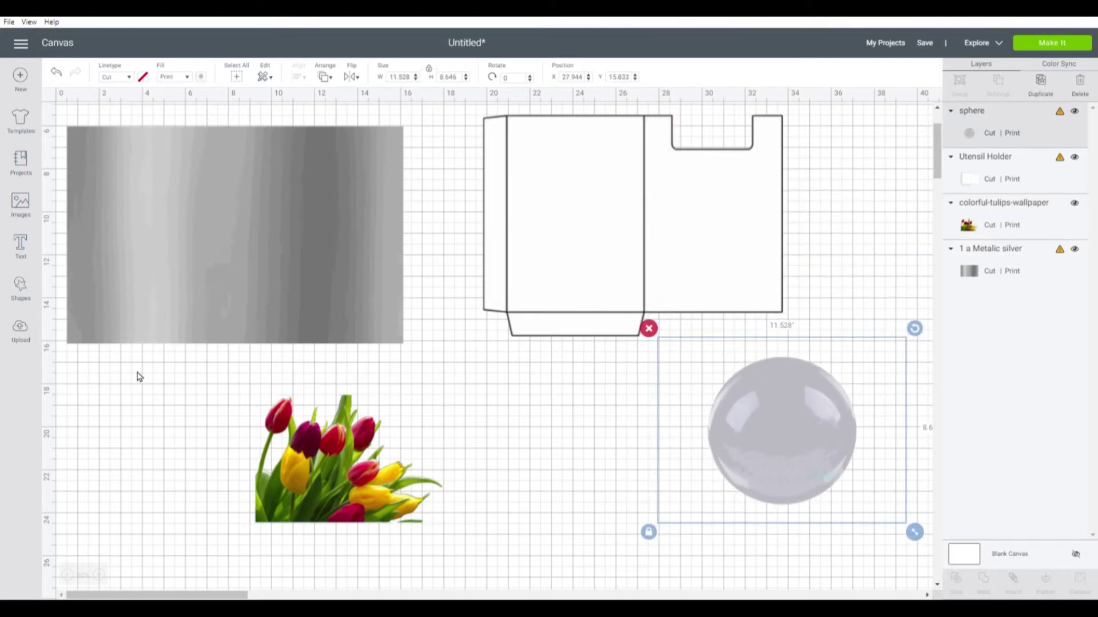
{"action": "left_click_drag", "start_coordinate": [331, 479], "coordinate": [370, 459]}
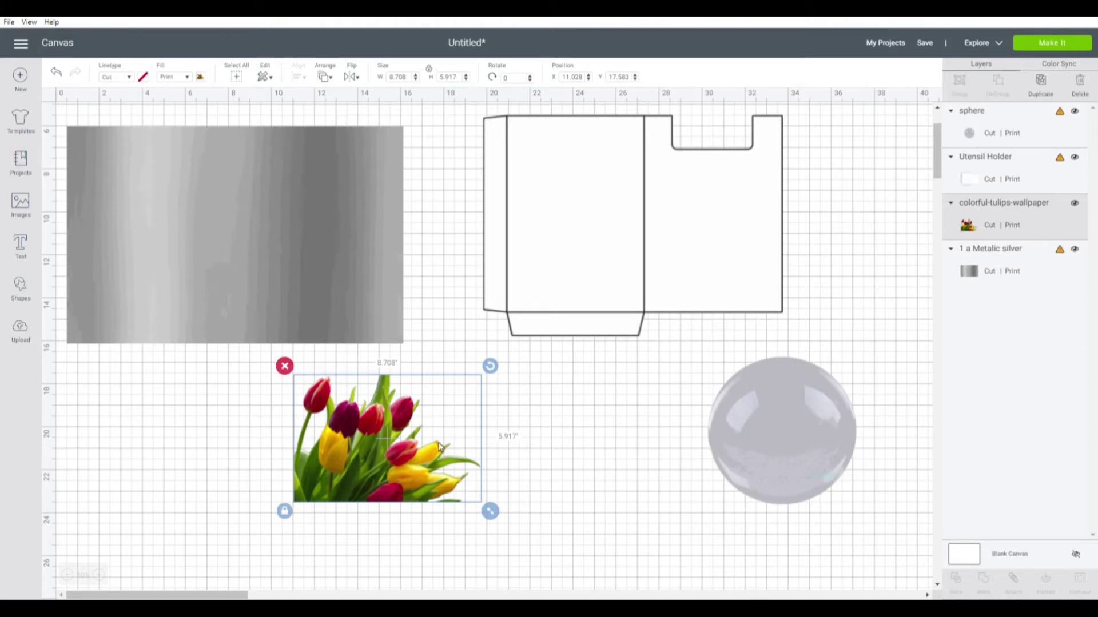
{"action": "left_click", "coordinate": [270, 473]}
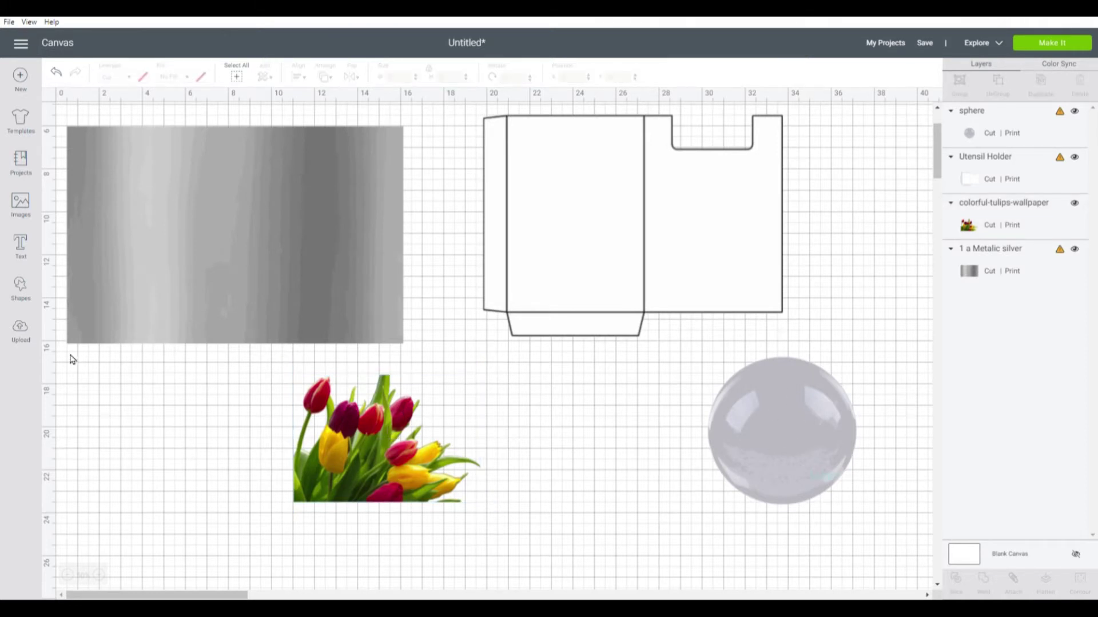
- Add a circle about 5.8 inches wide and center it over the tulips image
{"action": "left_click", "coordinate": [37, 290]}
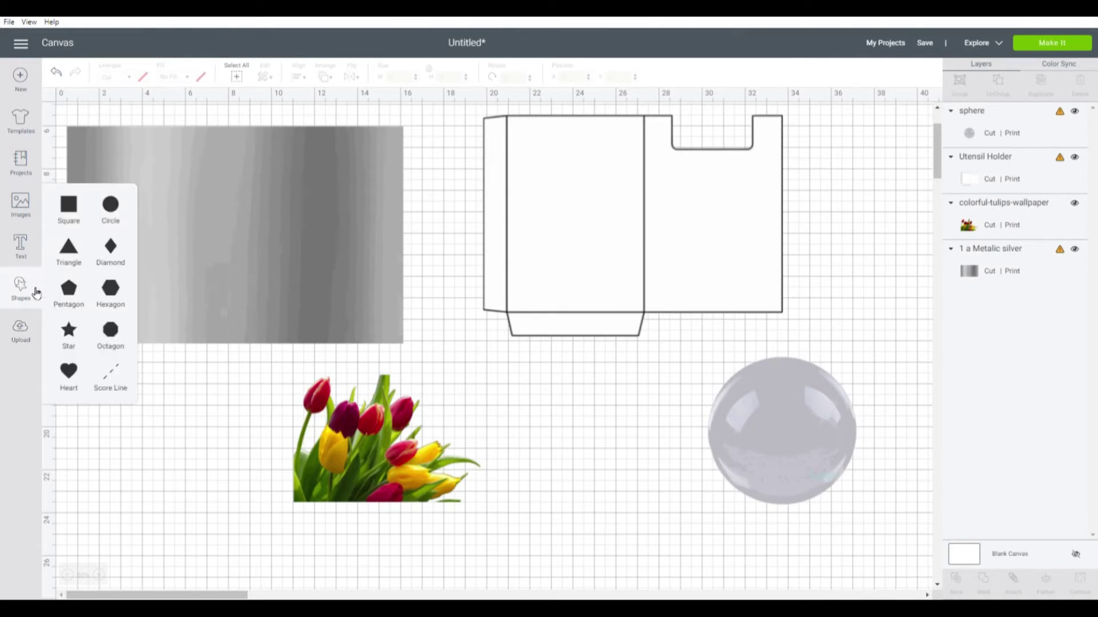
{"action": "left_click", "coordinate": [121, 211]}
{"action": "left_click_drag", "start_coordinate": [194, 258], "coordinate": [289, 424]}
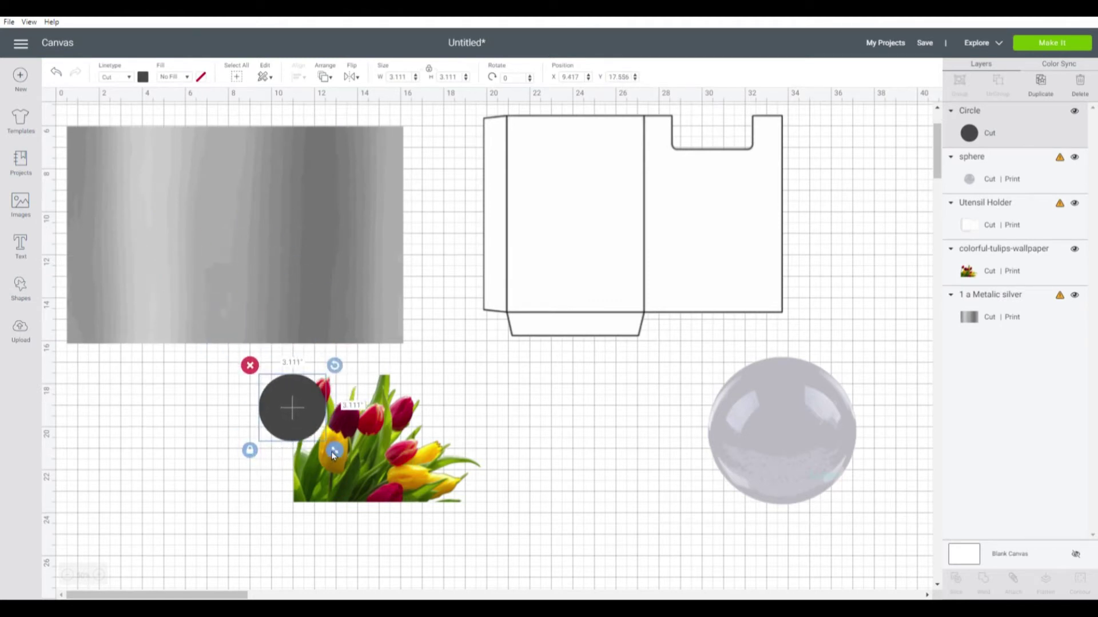
{"action": "left_click_drag", "start_coordinate": [333, 453], "coordinate": [389, 450]}
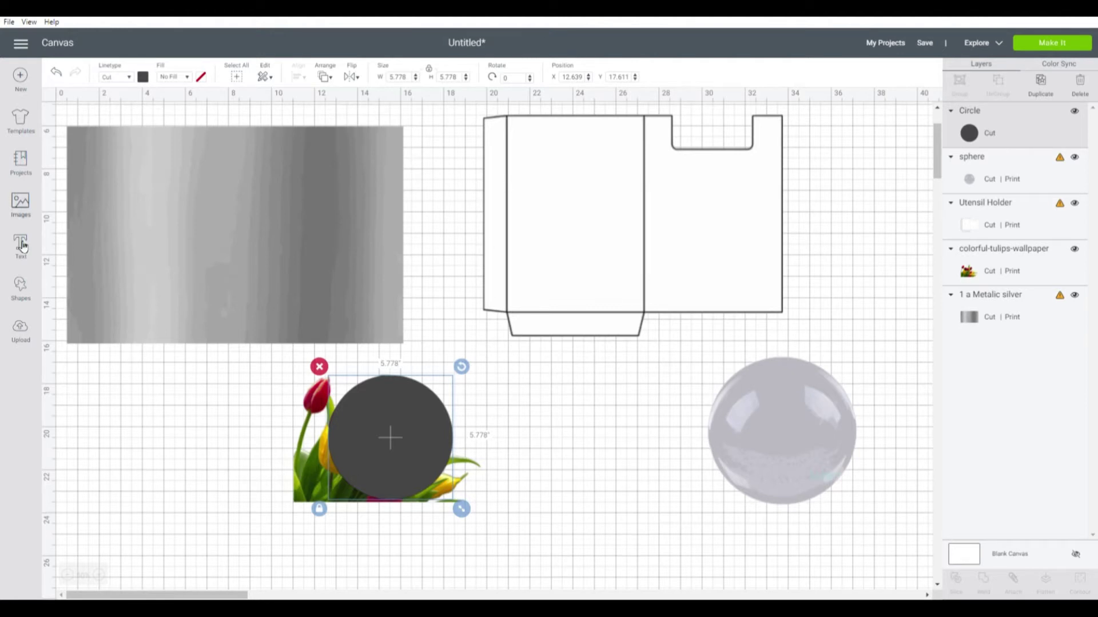
- Slice the tulips image with the overlapping circle
{"action": "left_click_drag", "start_coordinate": [249, 478], "coordinate": [511, 491]}
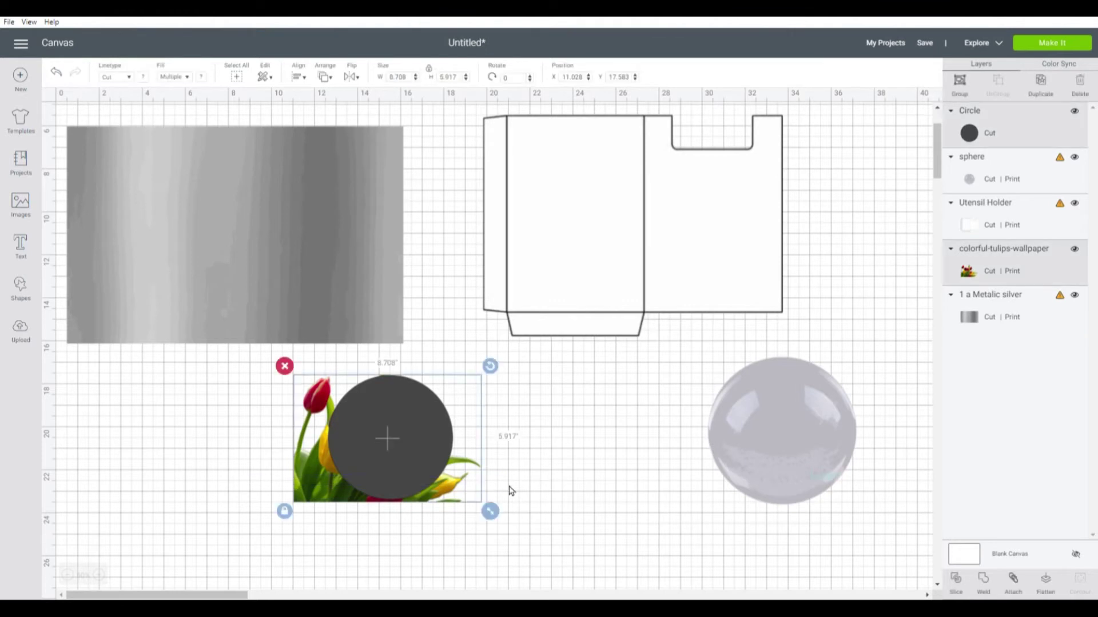
{"action": "left_click_drag", "start_coordinate": [330, 441], "coordinate": [352, 477]}
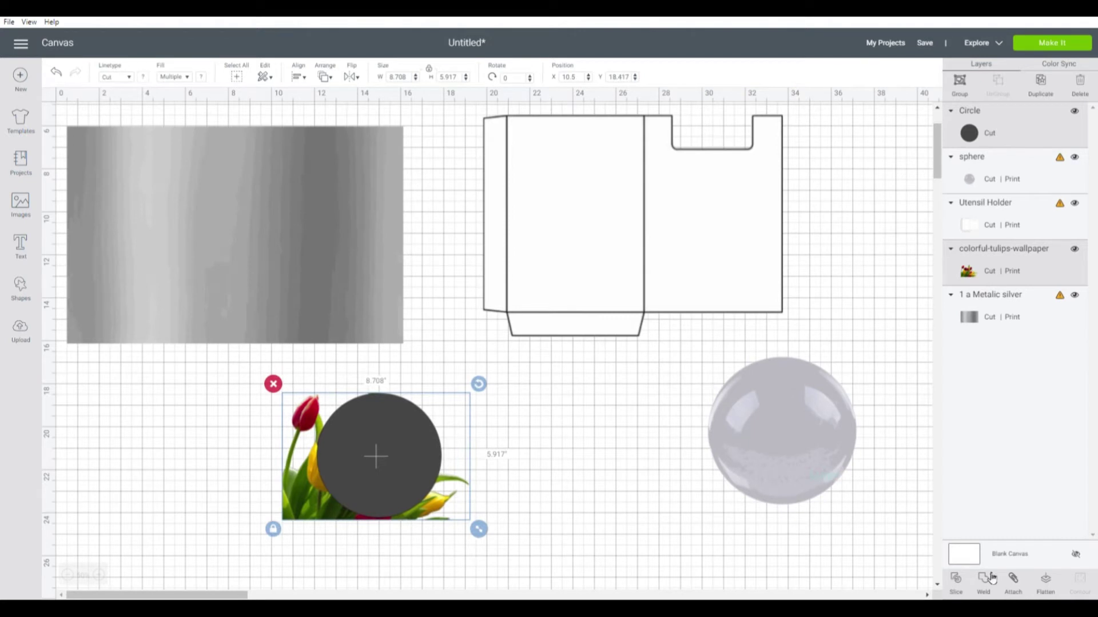
{"action": "left_click", "coordinate": [961, 584]}
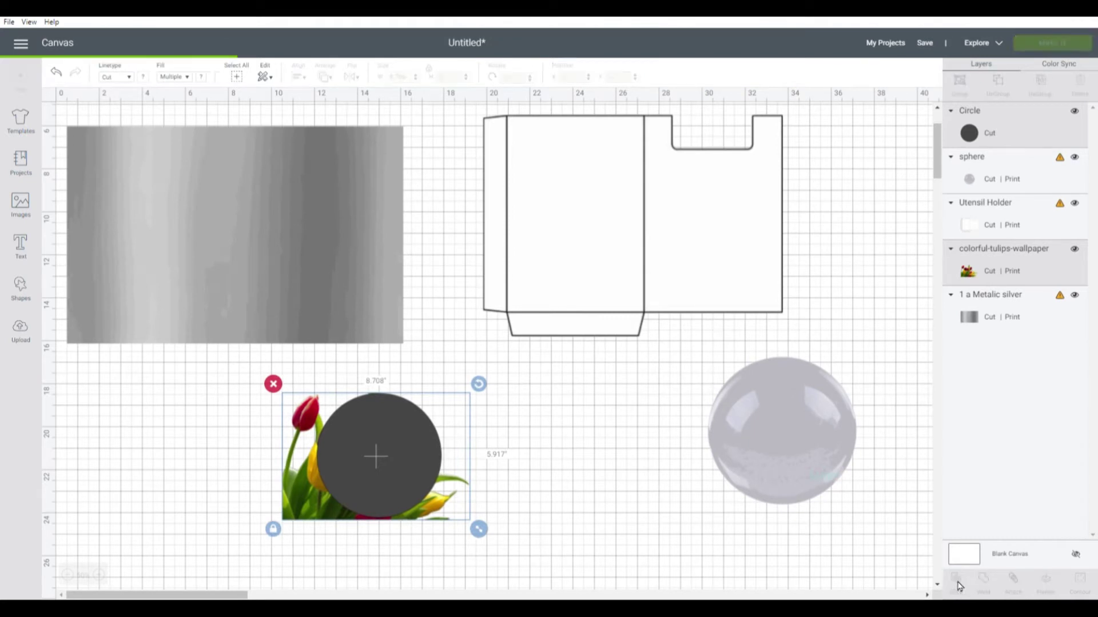
- Delete the two dark circle pieces and the outer tulip remnant, keeping only the round tulip cutout
{"action": "left_click", "coordinate": [344, 475]}
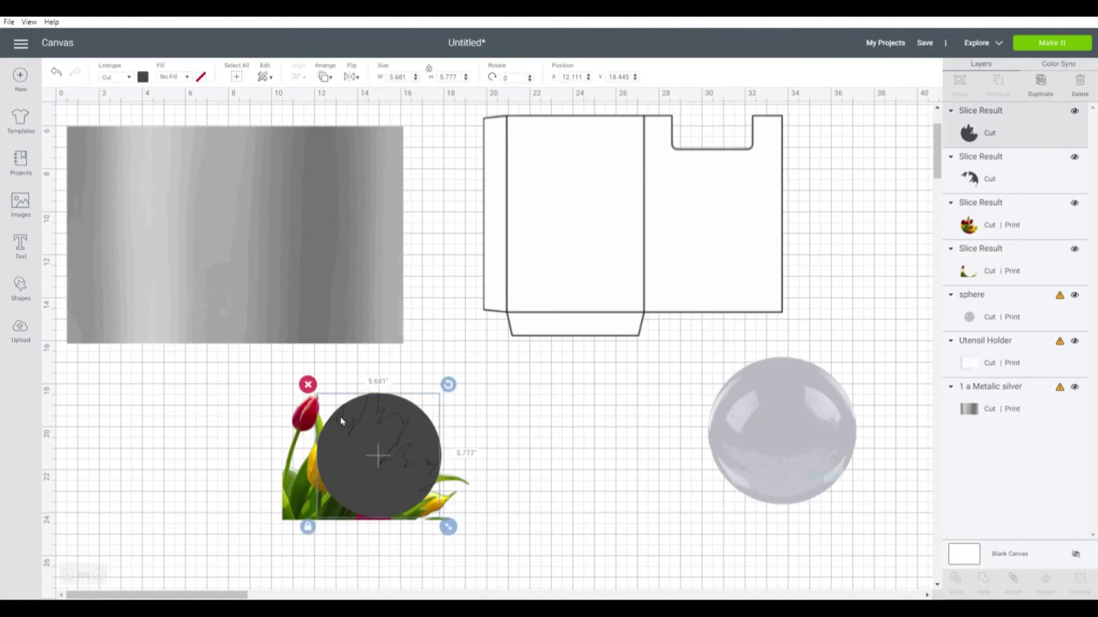
{"action": "left_click", "coordinate": [308, 385]}
{"action": "left_click", "coordinate": [419, 460]}
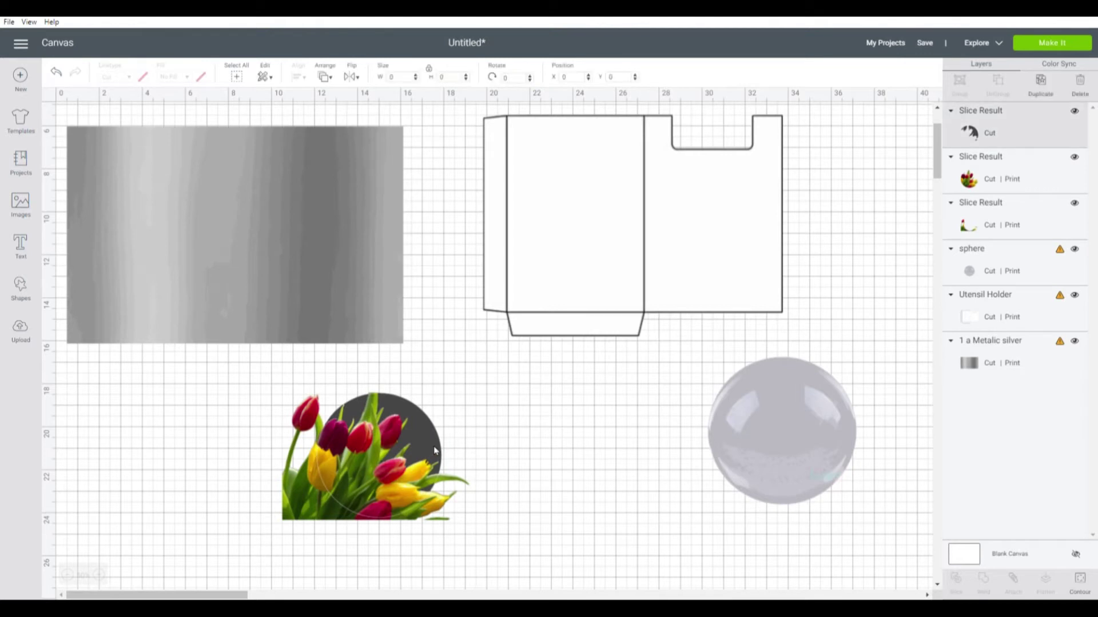
{"action": "left_click", "coordinate": [316, 385]}
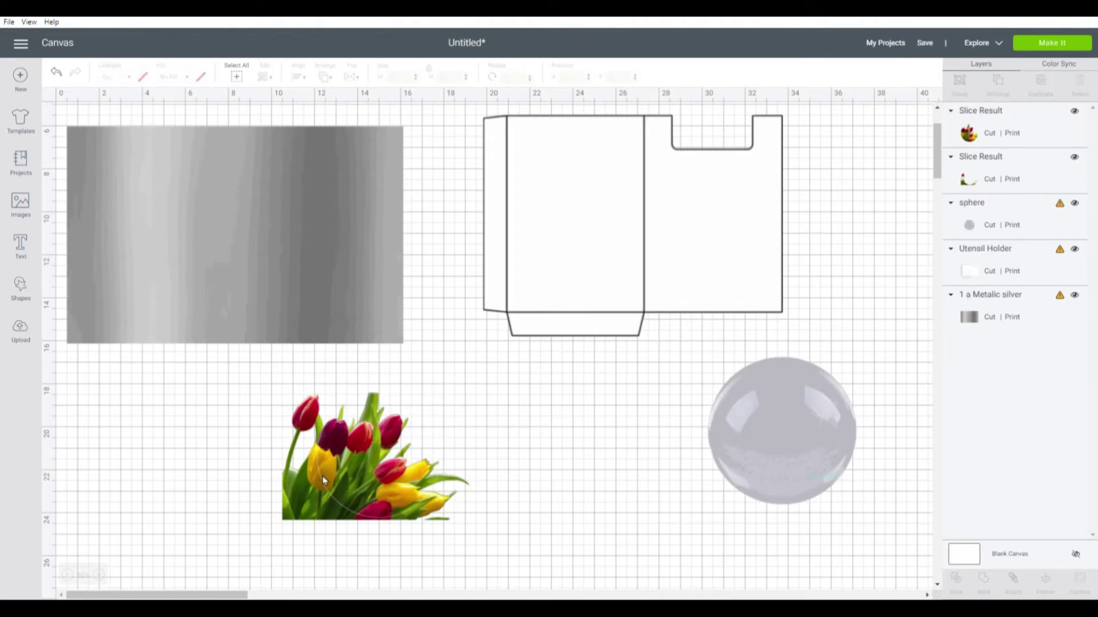
{"action": "left_click", "coordinate": [289, 507]}
{"action": "left_click", "coordinate": [274, 385]}
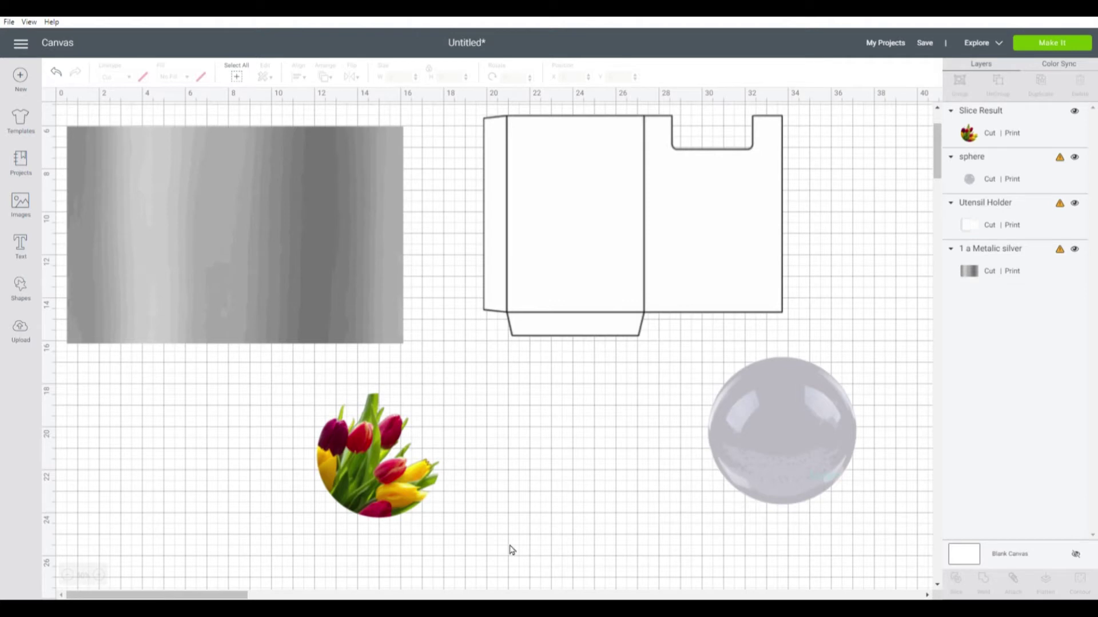
- Move the sphere to about X 21.7, Y 17.3 and cover it with a new circle about 7.3 inches wide
{"action": "left_click", "coordinate": [797, 464]}
{"action": "left_click_drag", "start_coordinate": [798, 437], "coordinate": [670, 459]}
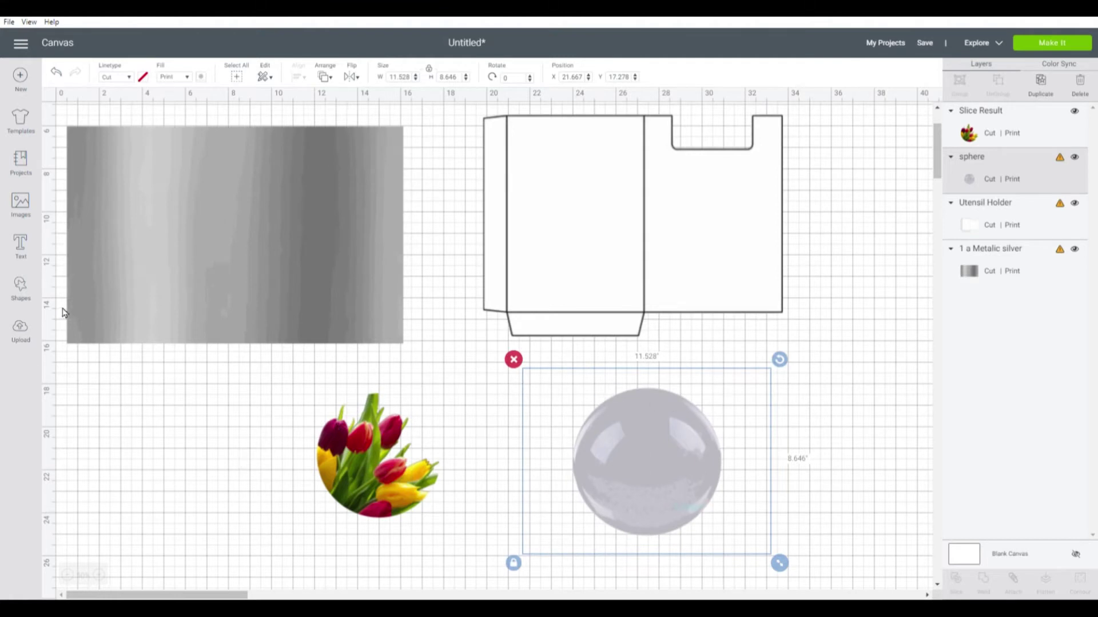
{"action": "left_click", "coordinate": [21, 287]}
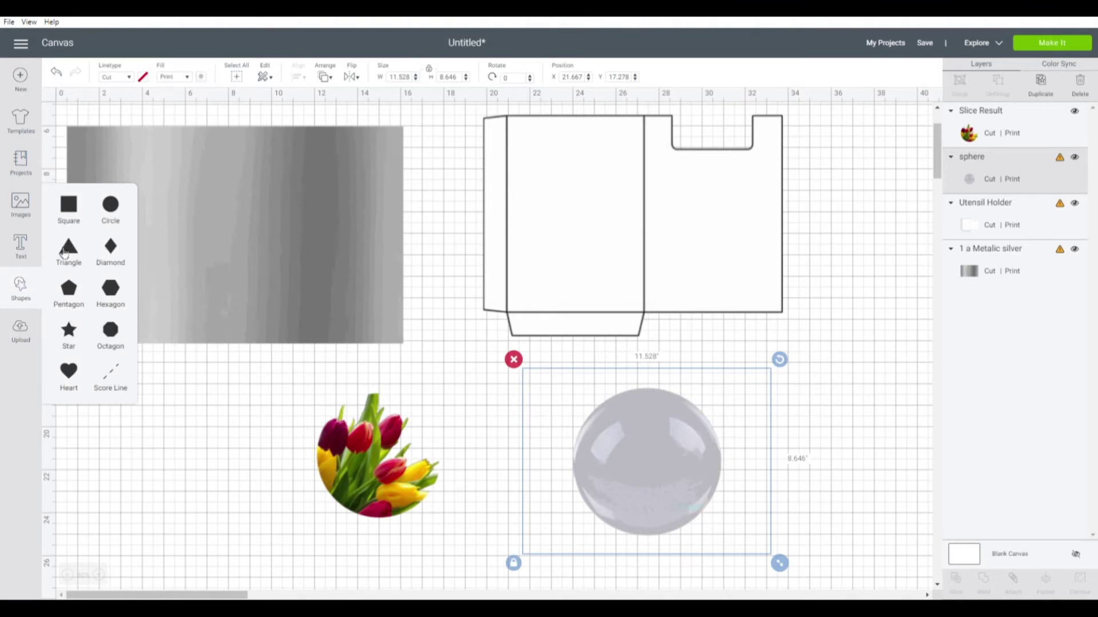
{"action": "left_click", "coordinate": [120, 216]}
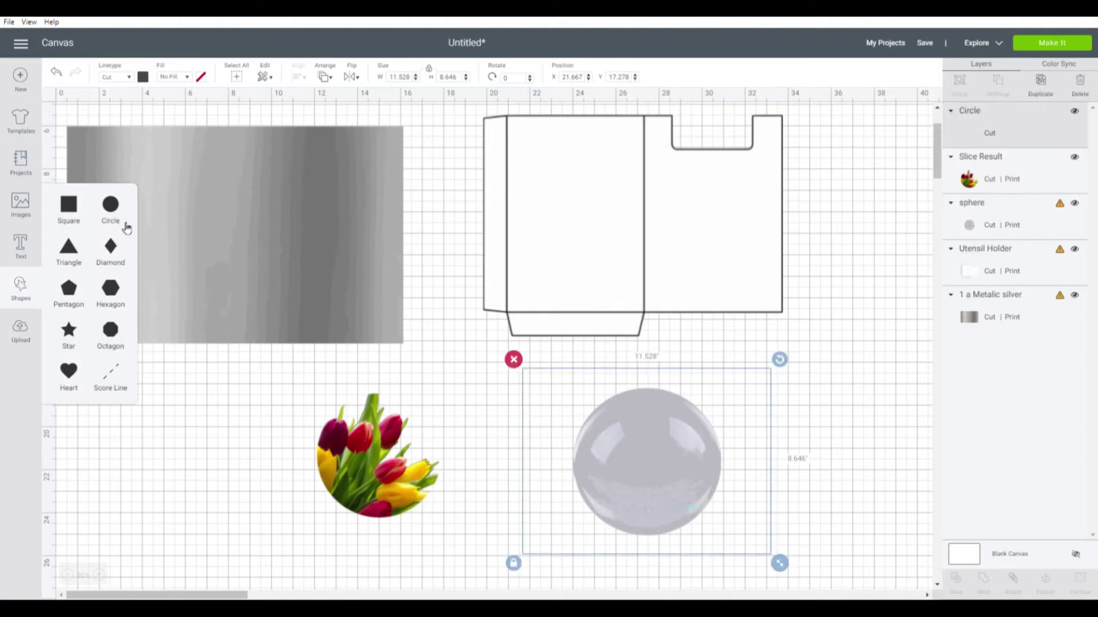
{"action": "left_click", "coordinate": [638, 470]}
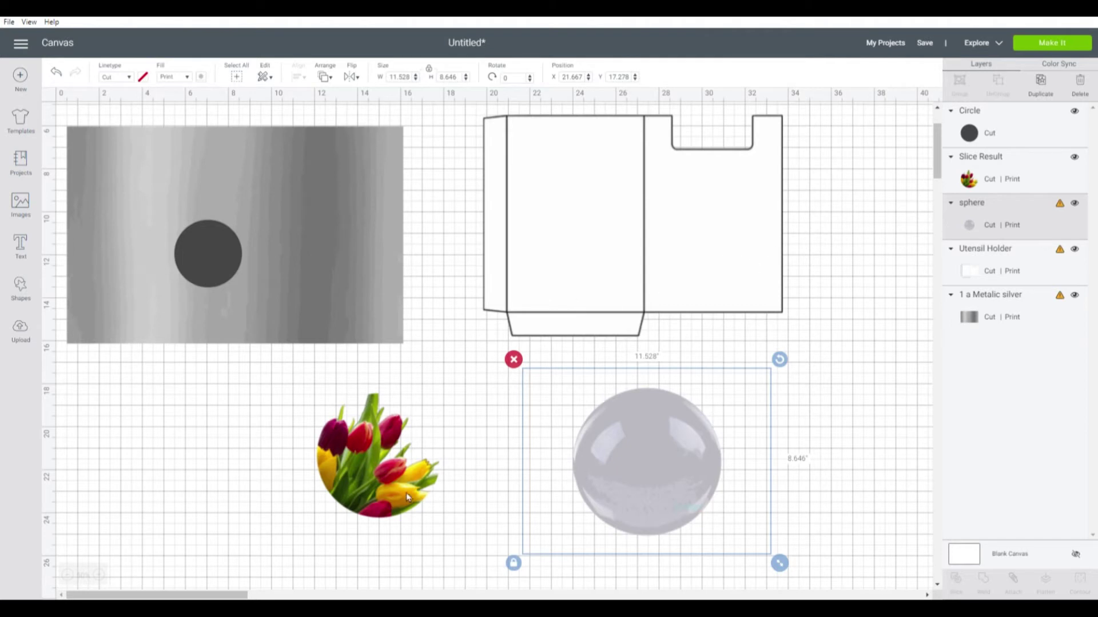
{"action": "left_click_drag", "start_coordinate": [194, 251], "coordinate": [602, 421]}
{"action": "left_click_drag", "start_coordinate": [657, 465], "coordinate": [747, 549]}
{"action": "mouse_move", "coordinate": [663, 479]}
{"action": "left_mouse_down"}
{"action": "mouse_move", "coordinate": [622, 464]}
{"action": "mouse_move", "coordinate": [663, 474]}
{"action": "mouse_move", "coordinate": [597, 484]}
{"action": "mouse_move", "coordinate": [656, 488]}
{"action": "mouse_move", "coordinate": [646, 466]}
{"action": "left_mouse_up"}
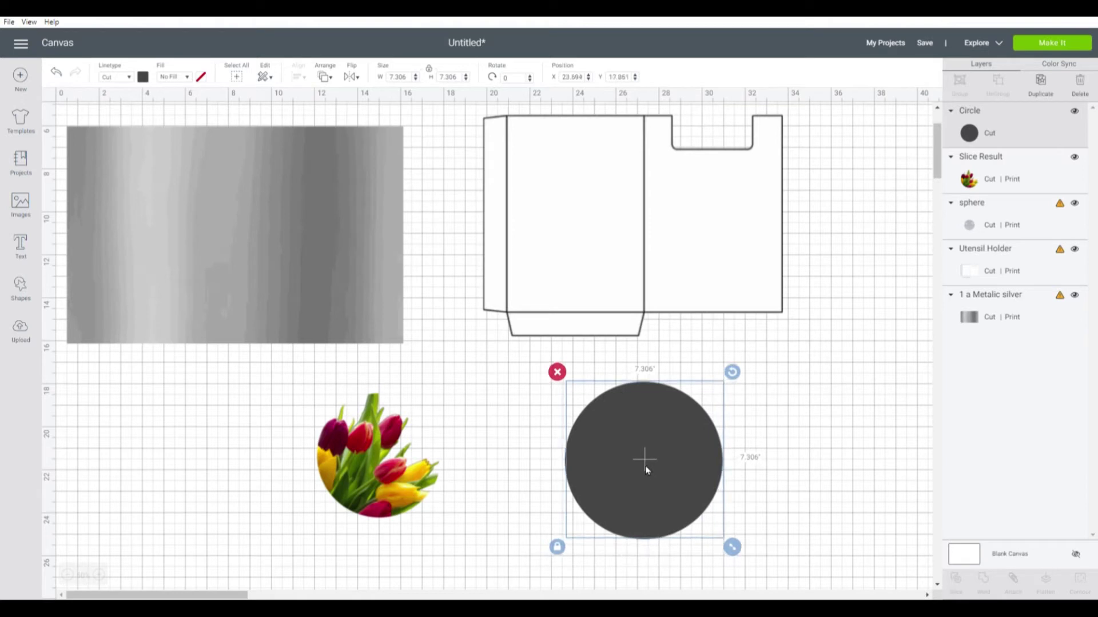
{"action": "left_click", "coordinate": [834, 526]}
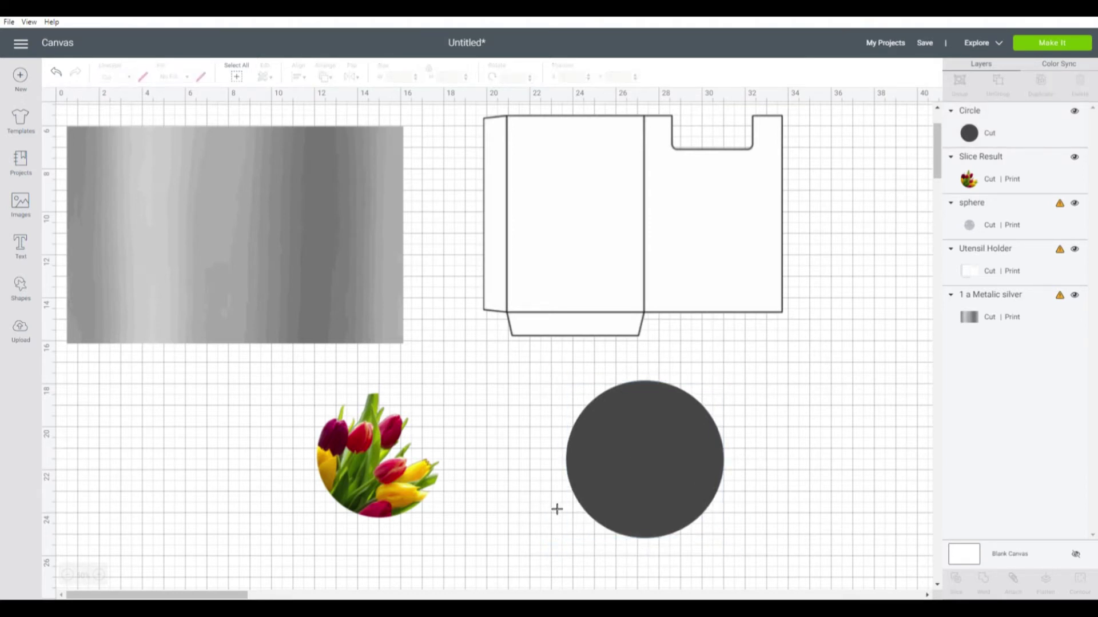
- Slice the sphere image with the circle covering it, and select the resulting inner dark disc
{"action": "left_click_drag", "start_coordinate": [501, 477], "coordinate": [777, 499]}
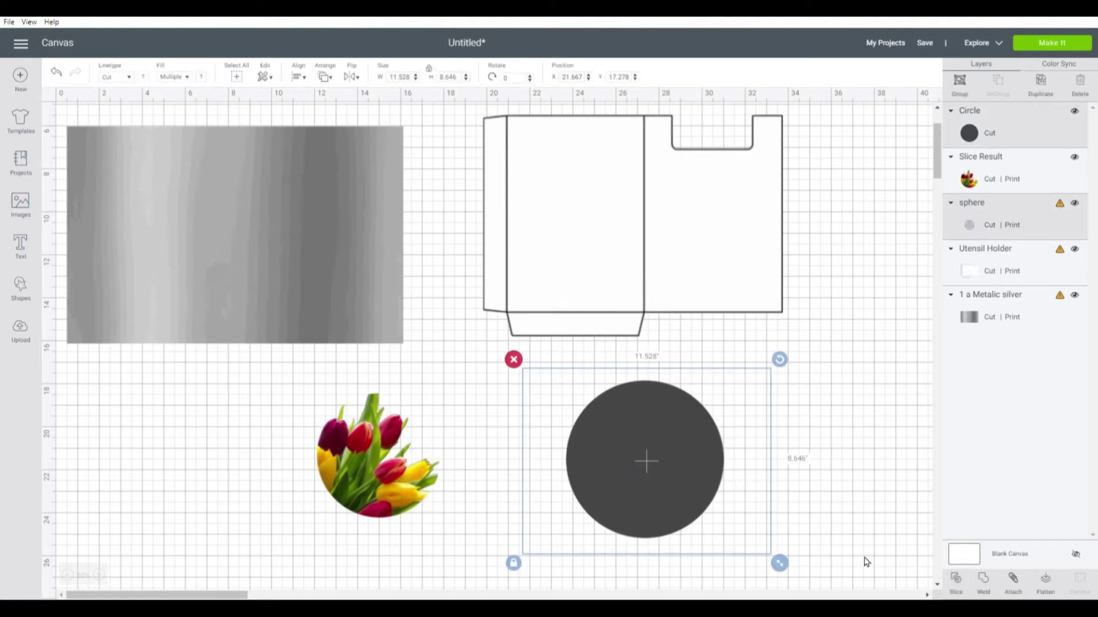
{"action": "left_click", "coordinate": [956, 582]}
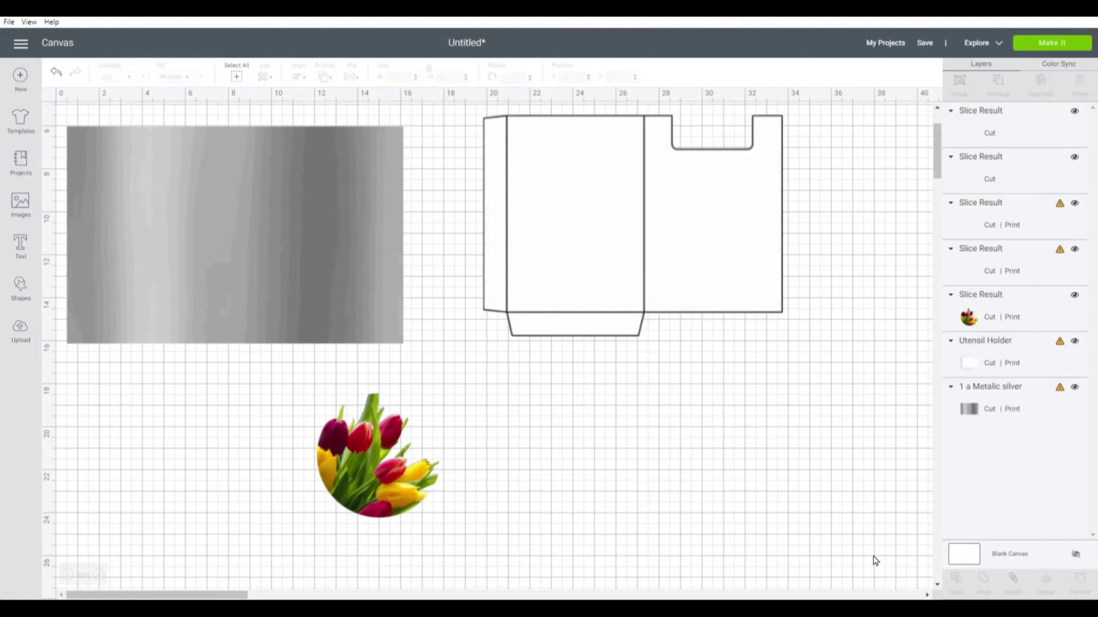
{"action": "left_click", "coordinate": [624, 470]}
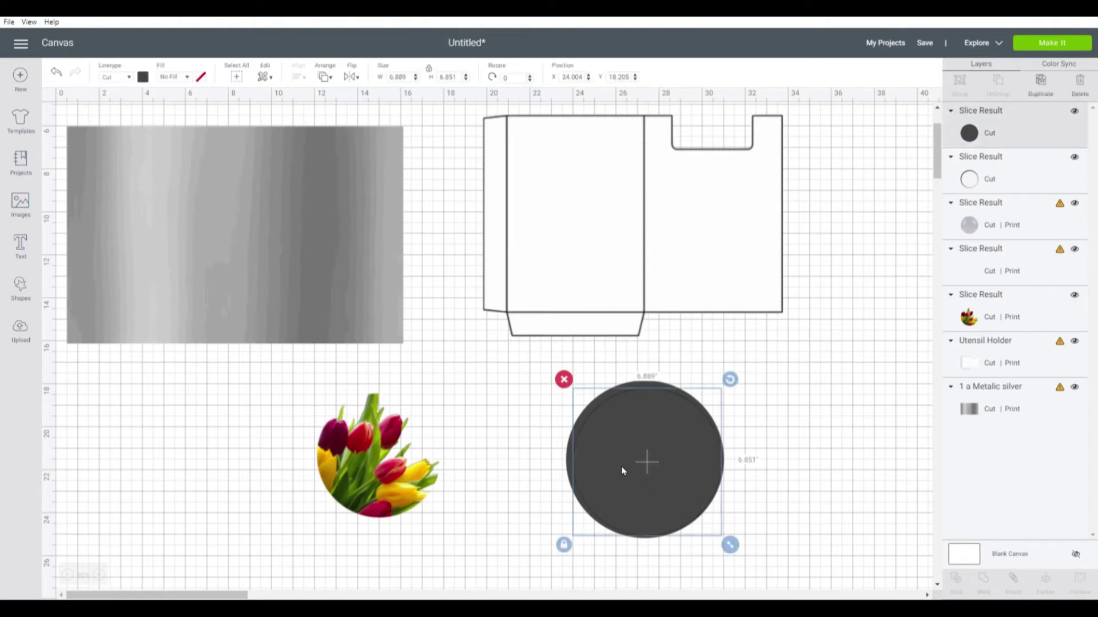
- Delete the dark disc and dark ring over the sphere, and move the round sphere cutout to about X 21, Y 18.3
{"action": "left_click", "coordinate": [564, 380]}
{"action": "left_click", "coordinate": [649, 395]}
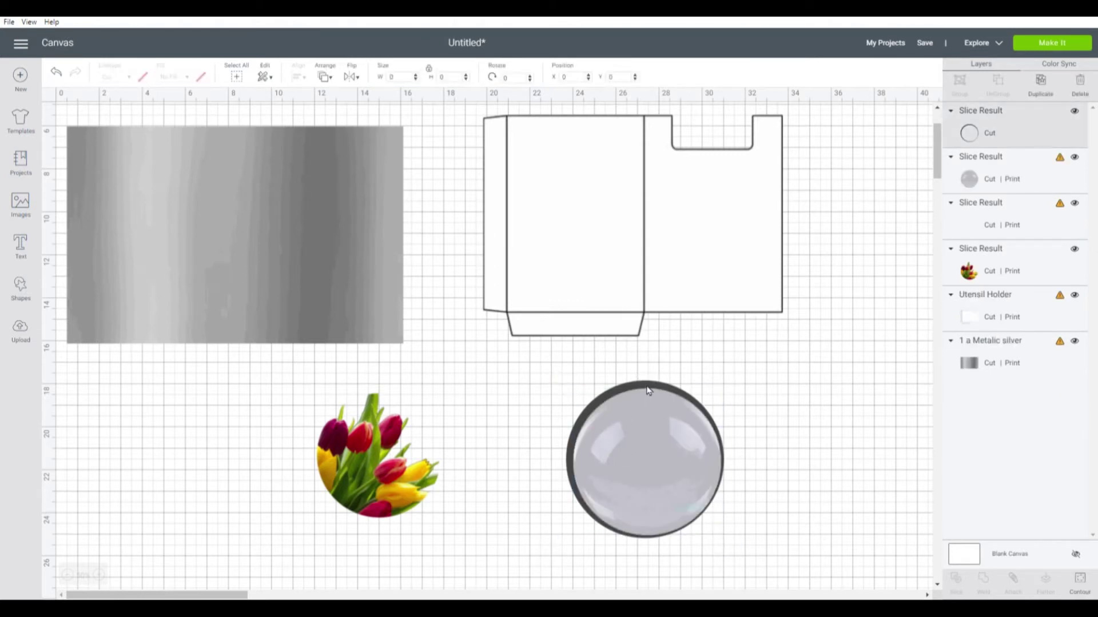
{"action": "left_click", "coordinate": [556, 372]}
{"action": "left_click", "coordinate": [672, 506]}
{"action": "left_click_drag", "start_coordinate": [671, 505], "coordinate": [607, 508]}
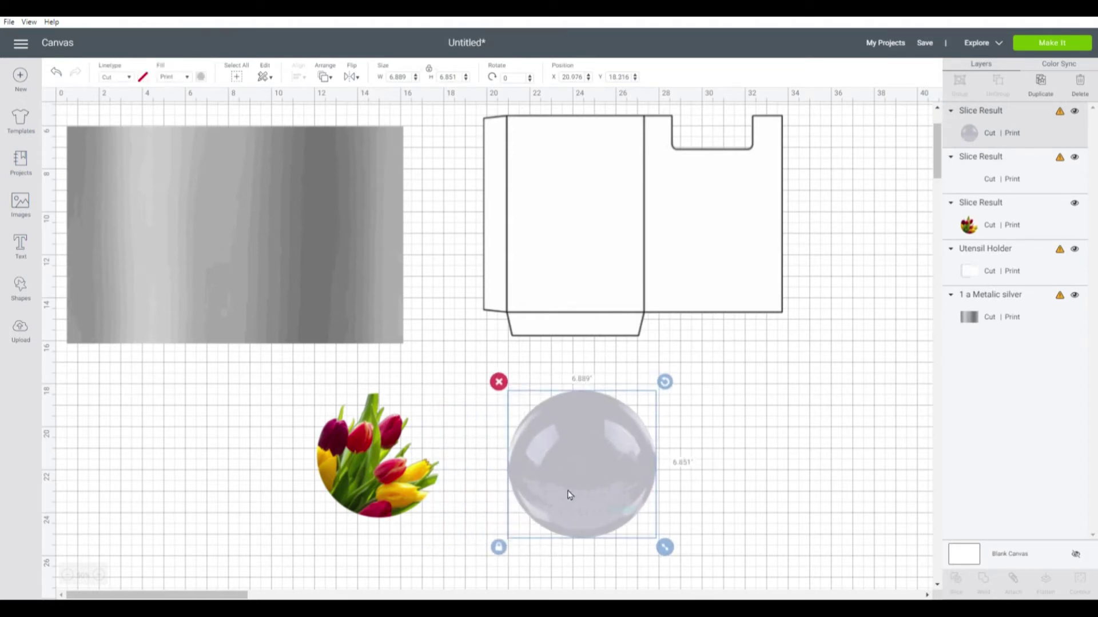
- Move the round tulip cutout beside the sphere, and send the sphere one layer backward
{"action": "left_click", "coordinate": [383, 482]}
{"action": "left_click_drag", "start_coordinate": [355, 472], "coordinate": [707, 463]}
{"action": "right_click", "coordinate": [599, 469]}
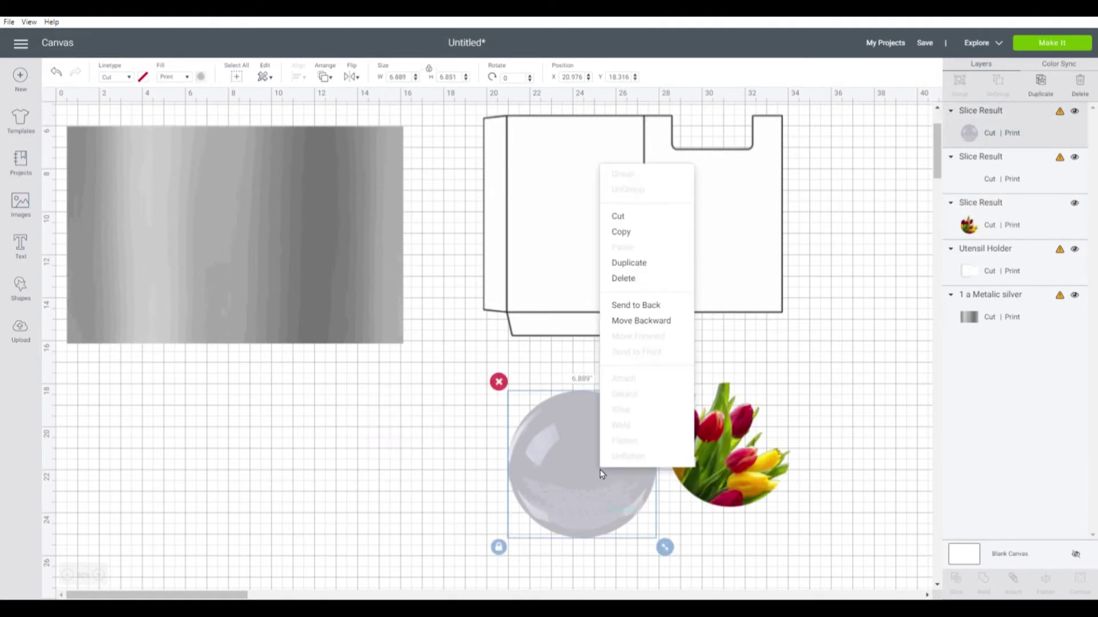
{"action": "left_click", "coordinate": [654, 322]}
{"action": "left_click", "coordinate": [749, 474]}
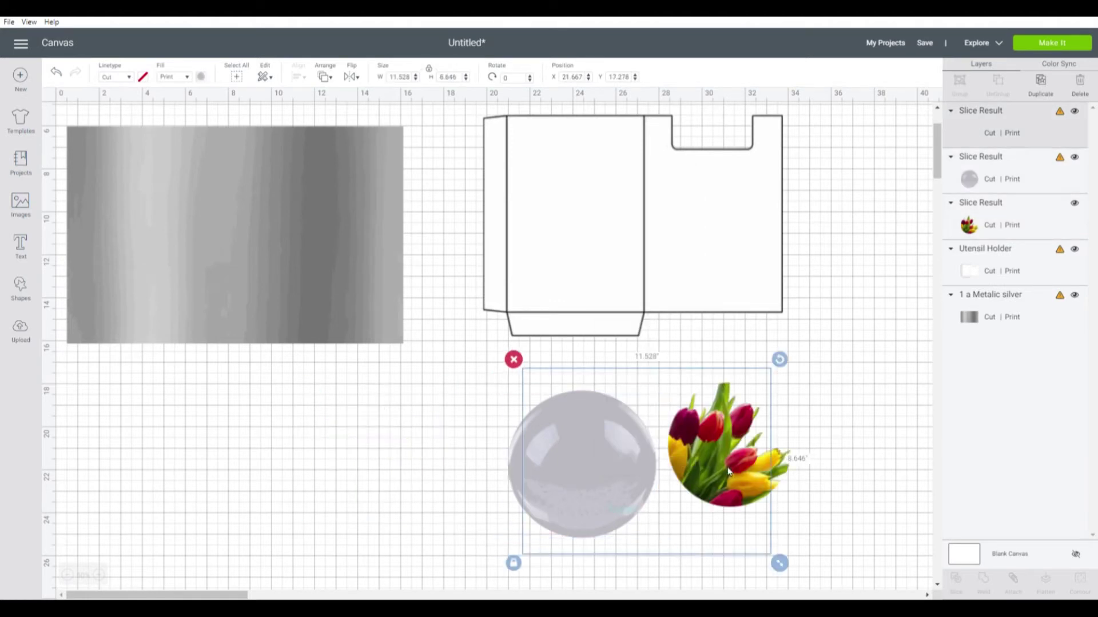
- Place the tulip cutout over the sphere at about X 22.2, Y 19, and send the sphere to the back
{"action": "left_click", "coordinate": [783, 472]}
{"action": "left_click_drag", "start_coordinate": [744, 476], "coordinate": [346, 495]}
{"action": "left_click_drag", "start_coordinate": [697, 486], "coordinate": [607, 486]}
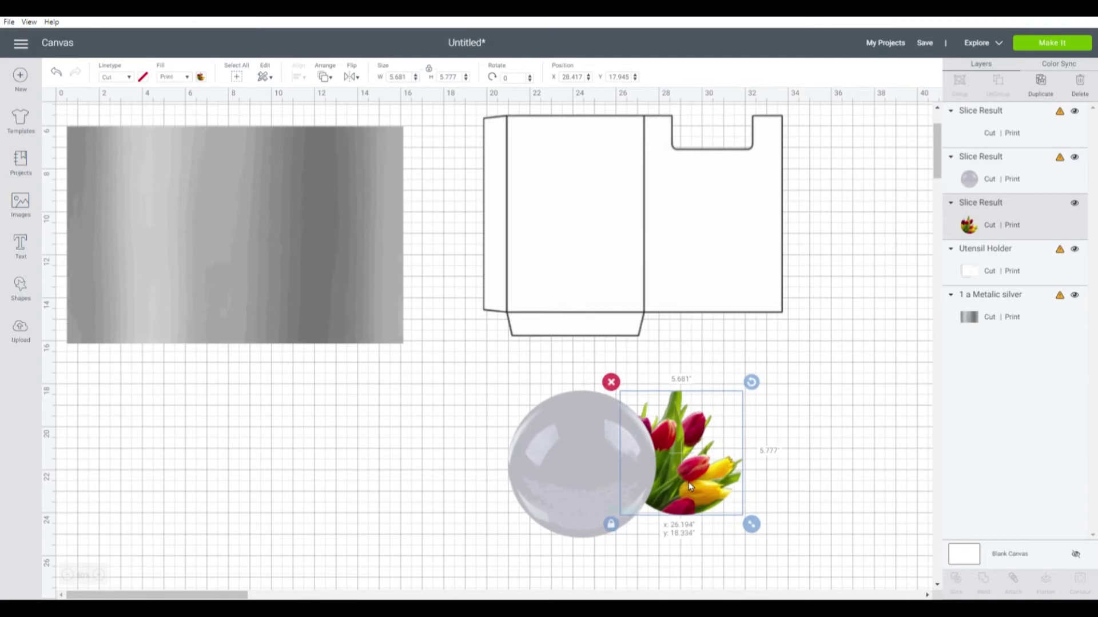
{"action": "left_click_drag", "start_coordinate": [692, 483], "coordinate": [600, 488]}
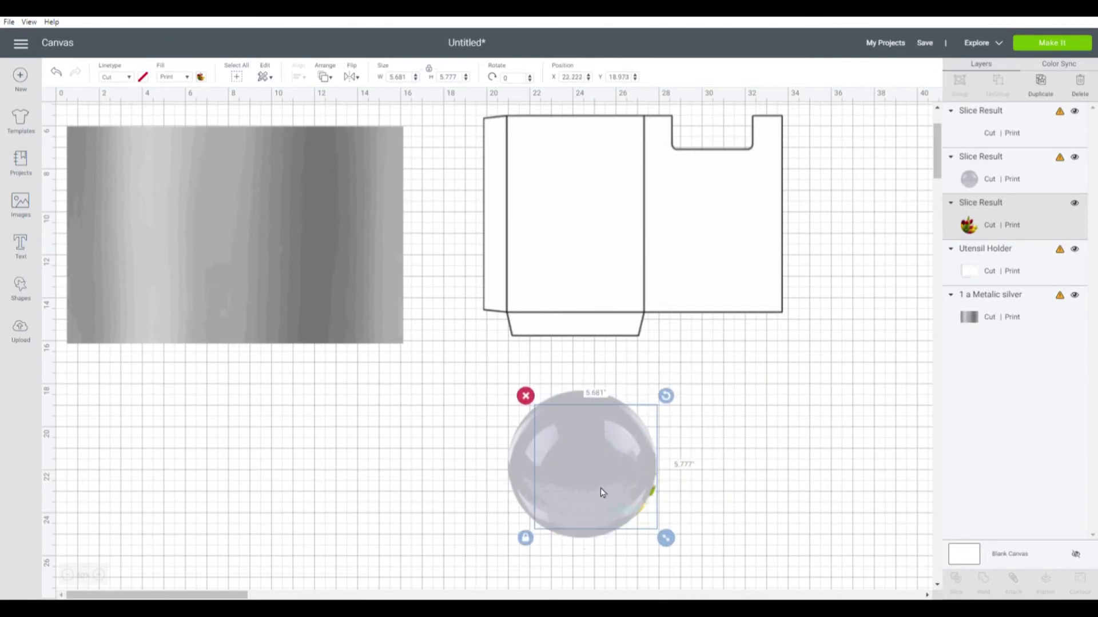
{"action": "left_click", "coordinate": [762, 463]}
{"action": "right_click", "coordinate": [597, 478]}
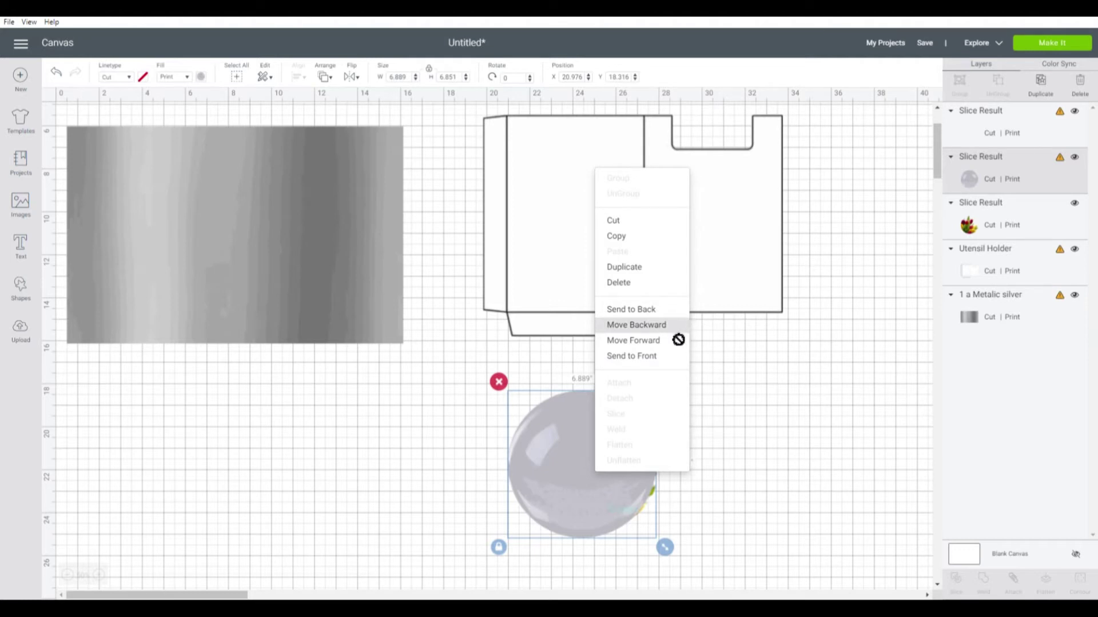
{"action": "left_click", "coordinate": [634, 310]}
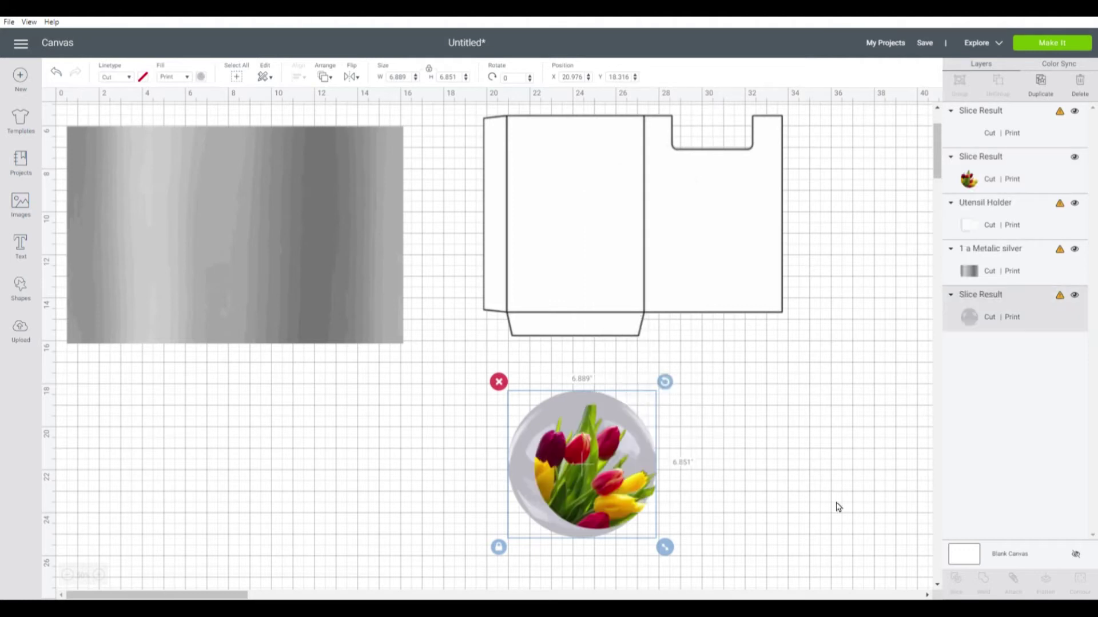
- Enlarge the tulip cutout proportionally and position it to fill most of the sphere, reaching the sphere's lower-left edge
{"action": "left_click", "coordinate": [588, 486]}
{"action": "left_click_drag", "start_coordinate": [572, 489], "coordinate": [549, 495]}
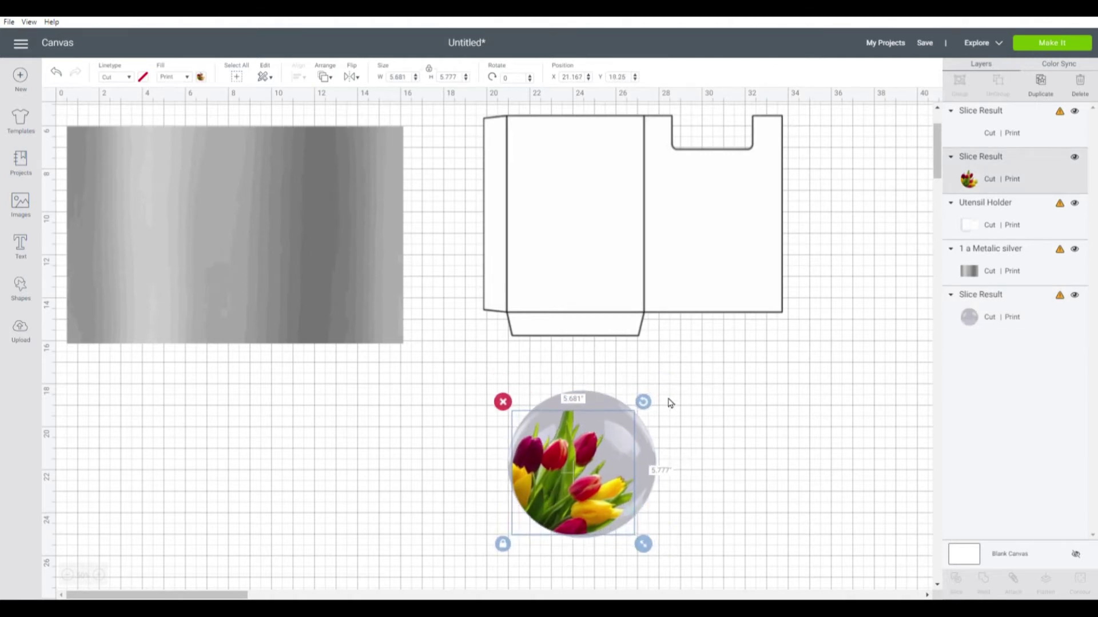
{"action": "left_click_drag", "start_coordinate": [548, 480], "coordinate": [551, 466]}
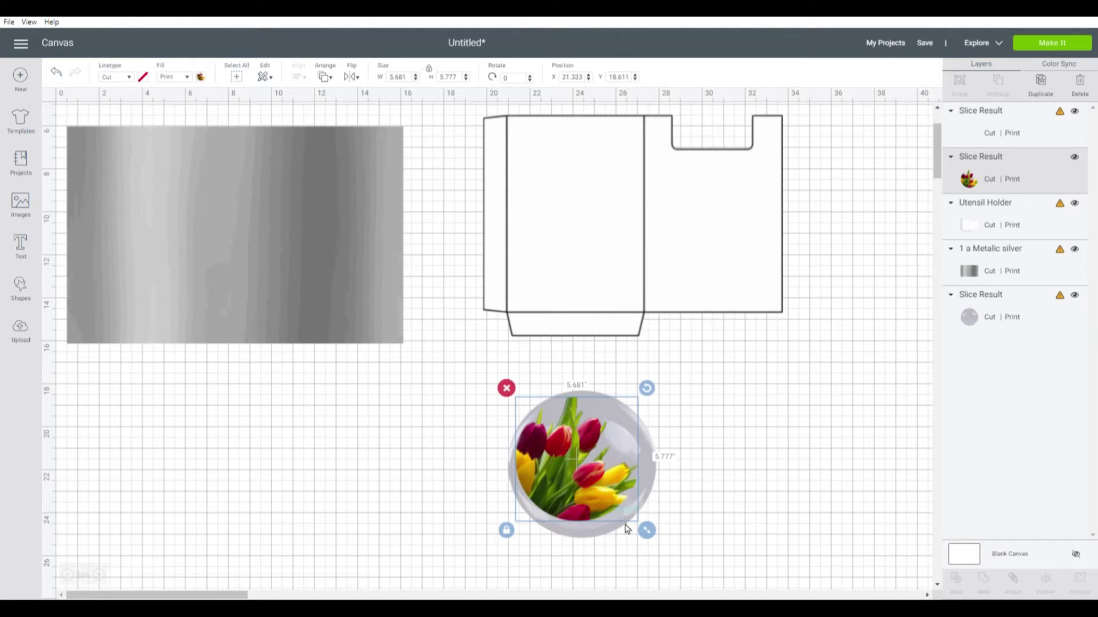
{"action": "left_click_drag", "start_coordinate": [651, 539], "coordinate": [667, 554]}
{"action": "left_click_drag", "start_coordinate": [583, 479], "coordinate": [579, 483]}
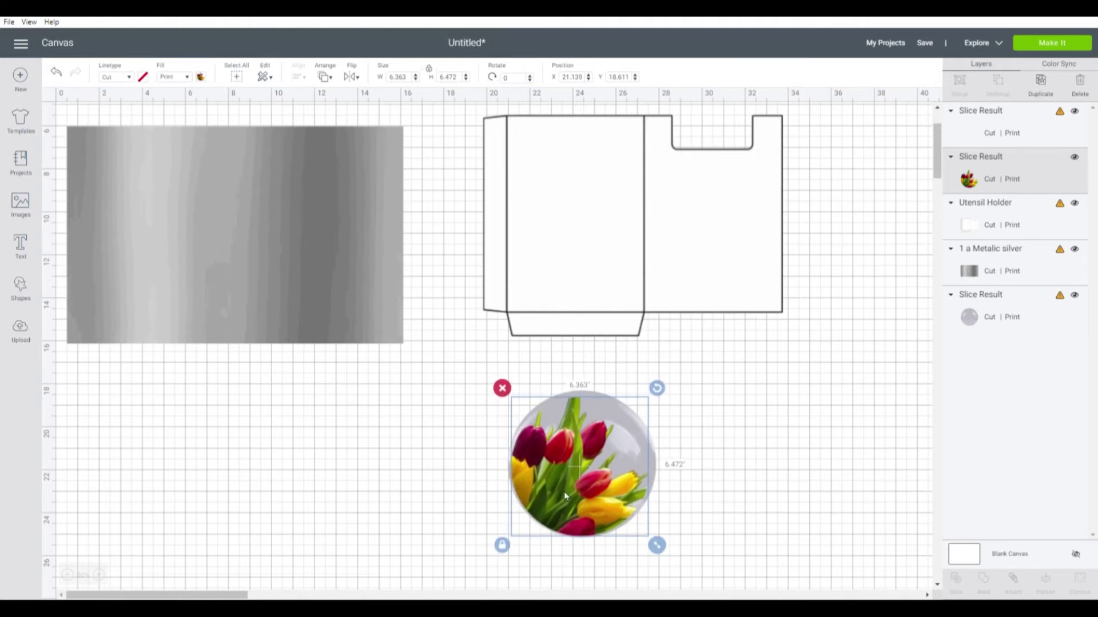
{"action": "left_click_drag", "start_coordinate": [564, 492], "coordinate": [560, 492]}
{"action": "left_click", "coordinate": [785, 524]}
{"action": "left_click", "coordinate": [570, 509]}
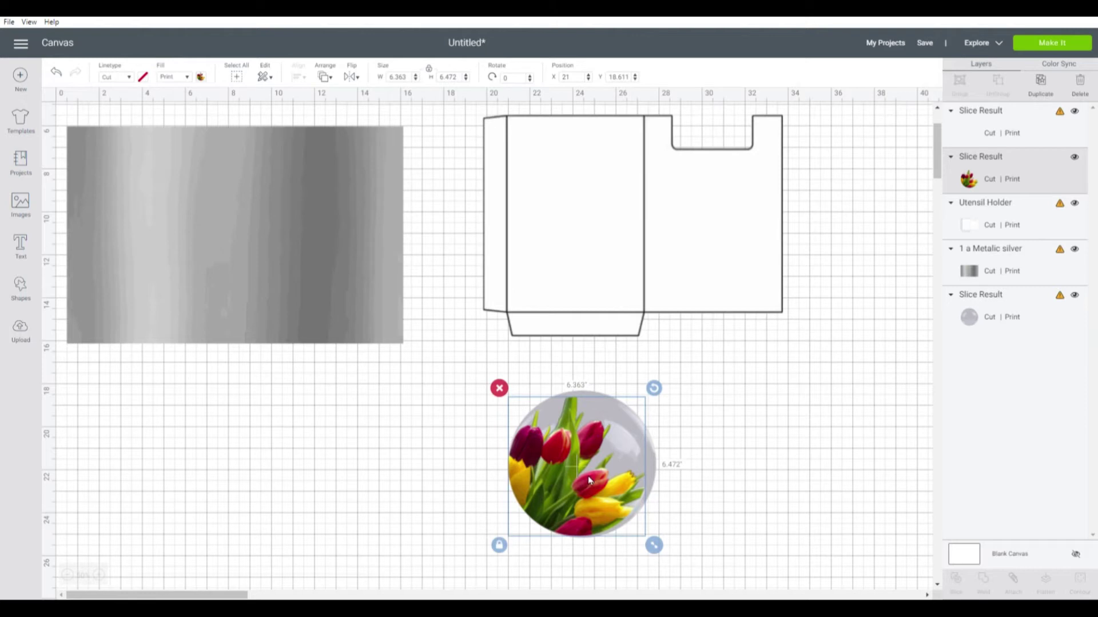
{"action": "left_click", "coordinate": [742, 573]}
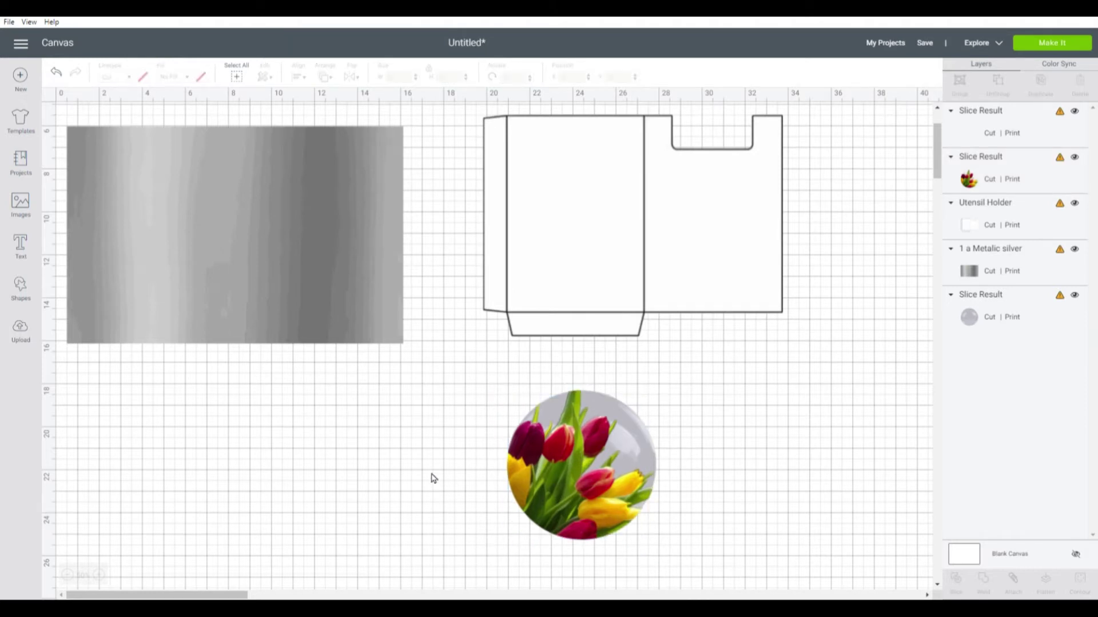
- Attach the tulip cutout to the sphere and move the joined design to about X 26.6, Y 18.2
{"action": "left_click_drag", "start_coordinate": [433, 478], "coordinate": [722, 469]}
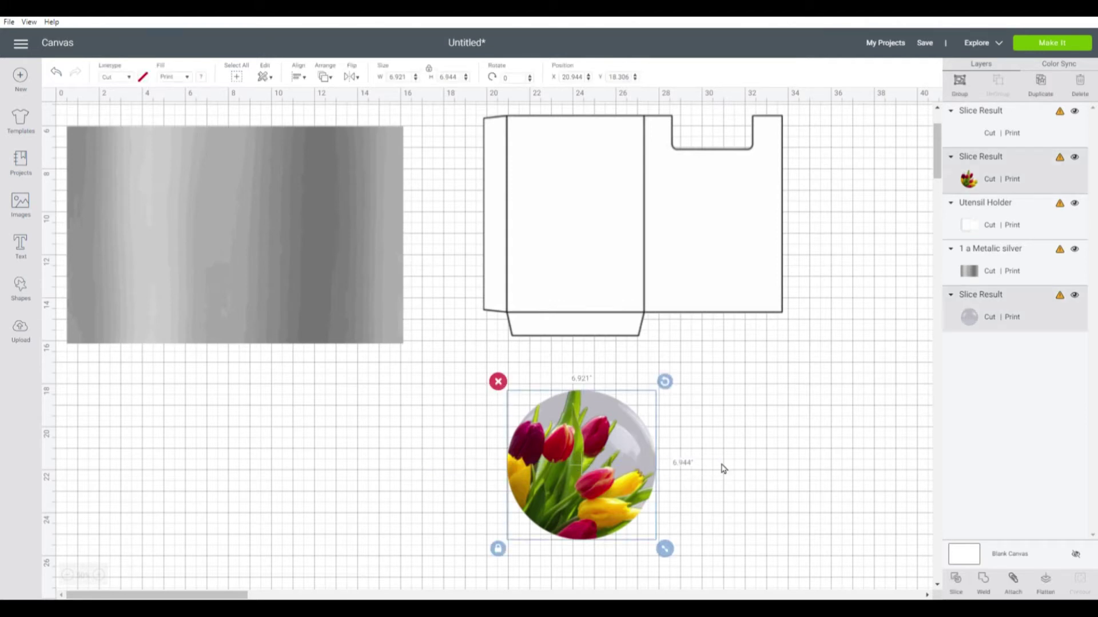
{"action": "left_click", "coordinate": [1015, 582]}
{"action": "left_click_drag", "start_coordinate": [594, 497], "coordinate": [702, 470]}
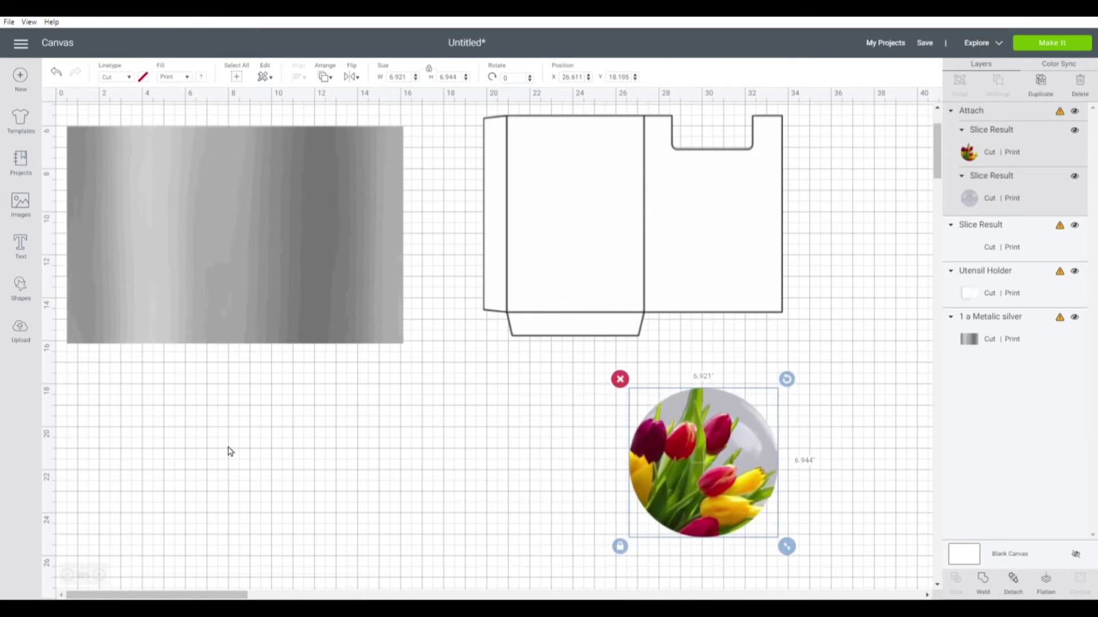
- Move the metallic silver background down, and delete the invisible sphere slice remnant overlapping it
{"action": "left_click", "coordinate": [256, 279]}
{"action": "left_click_drag", "start_coordinate": [218, 194], "coordinate": [291, 369]}
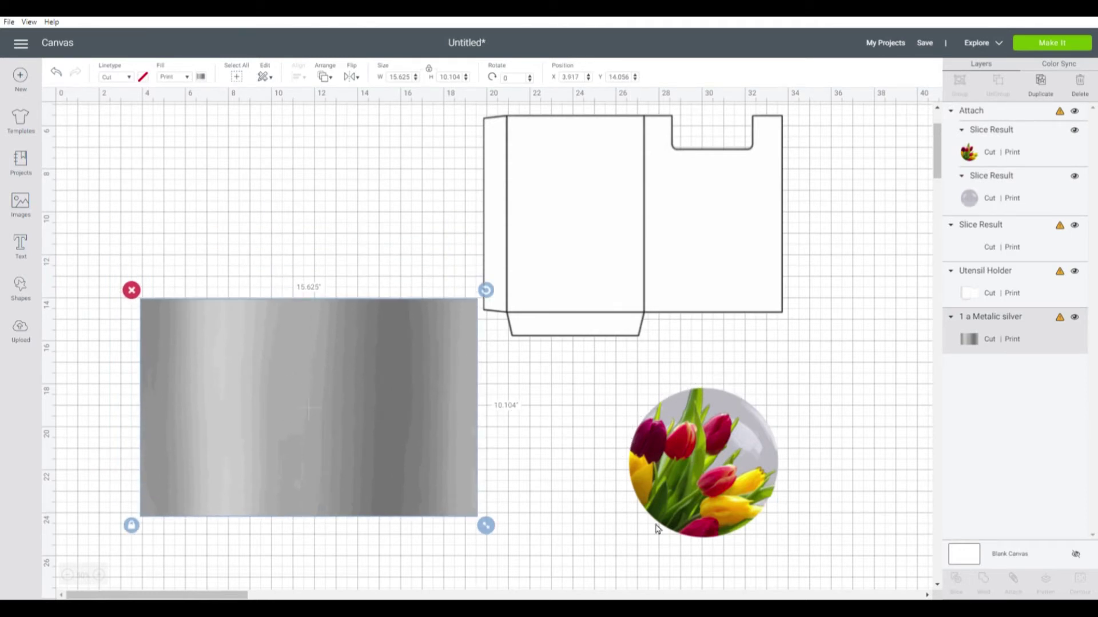
{"action": "left_click_drag", "start_coordinate": [282, 417], "coordinate": [213, 376]}
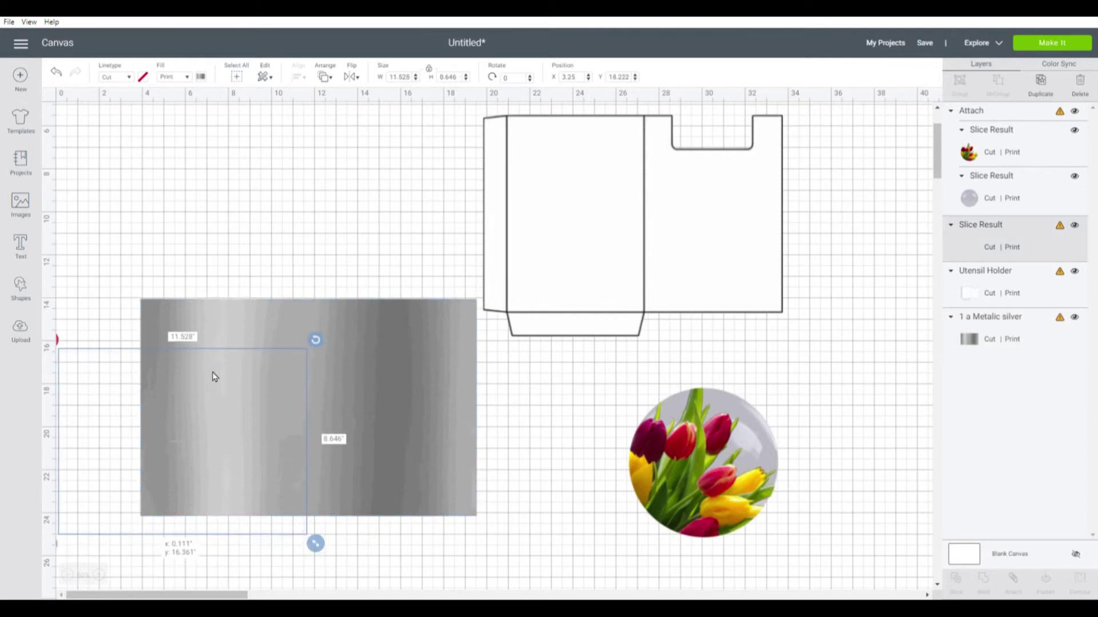
{"action": "left_click", "coordinate": [308, 262]}
{"action": "left_click_drag", "start_coordinate": [252, 400], "coordinate": [448, 256]}
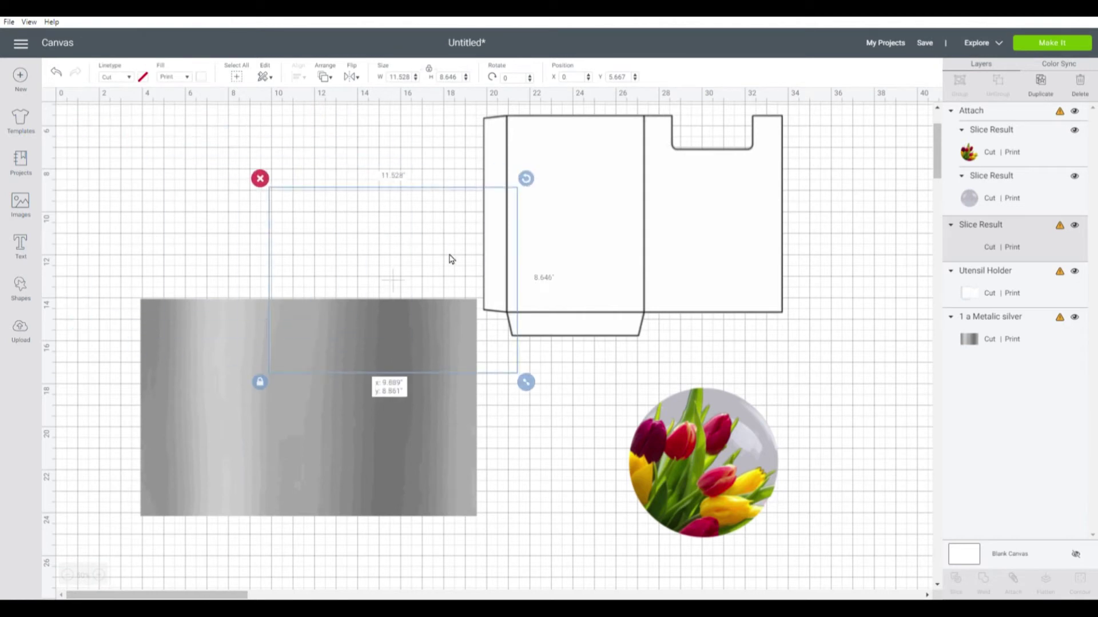
{"action": "left_click", "coordinate": [259, 179]}
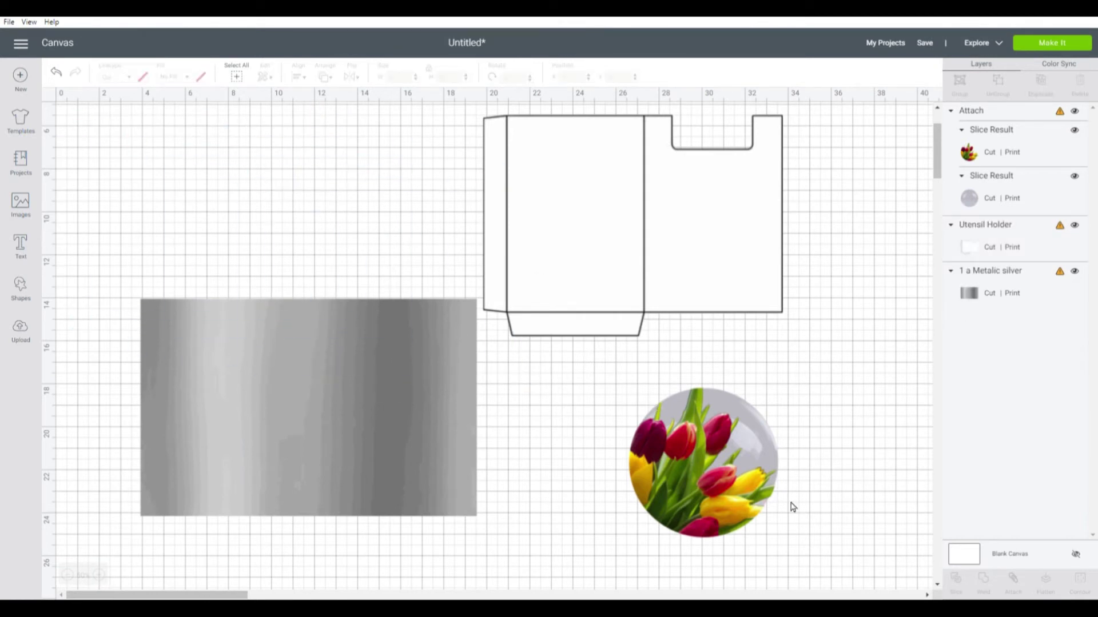
- Move the silver background to about X 0.8, Y 8.7 and place a circle about 9.36 inches wide on it at X 1.1, Y 9.1
{"action": "left_click", "coordinate": [214, 376]}
{"action": "left_click_drag", "start_coordinate": [334, 441], "coordinate": [263, 321]}
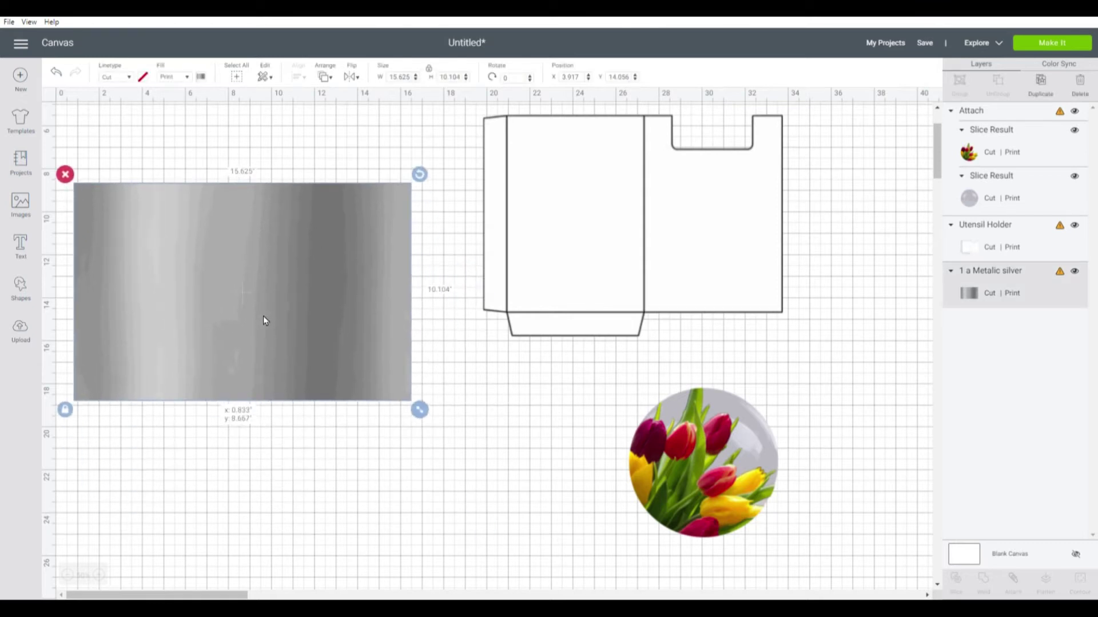
{"action": "left_click", "coordinate": [32, 292]}
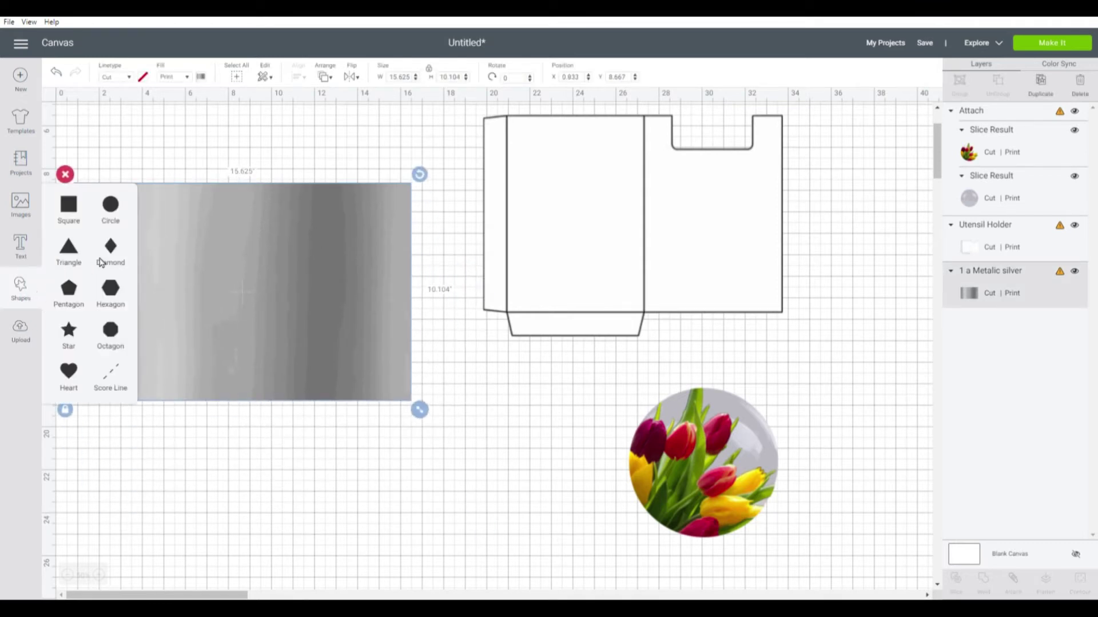
{"action": "left_click", "coordinate": [114, 206]}
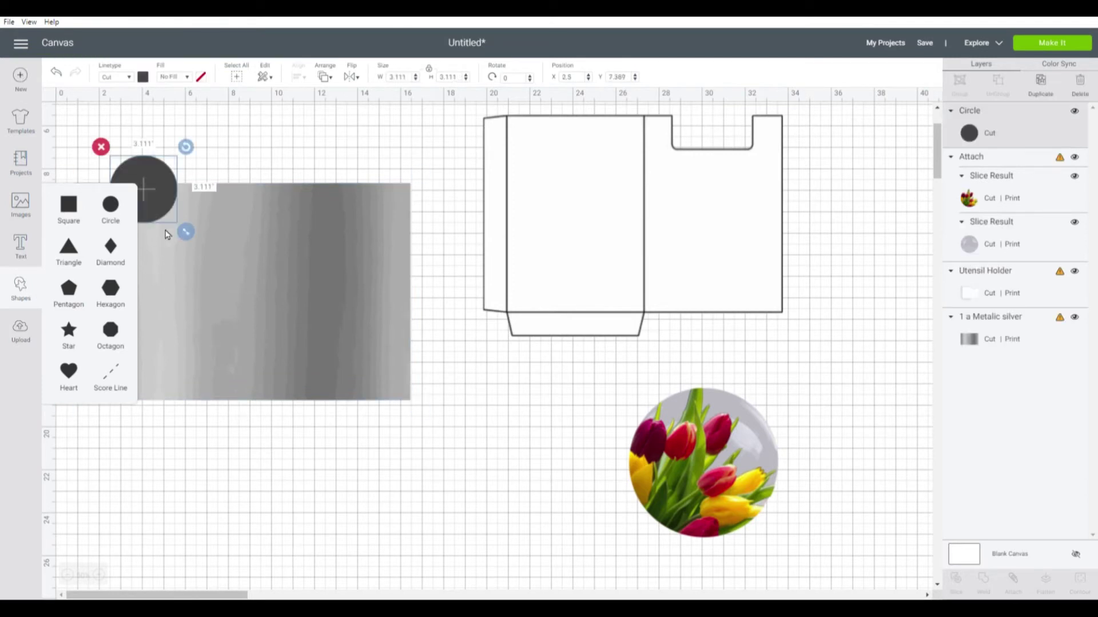
{"action": "left_click_drag", "start_coordinate": [161, 205], "coordinate": [118, 237]}
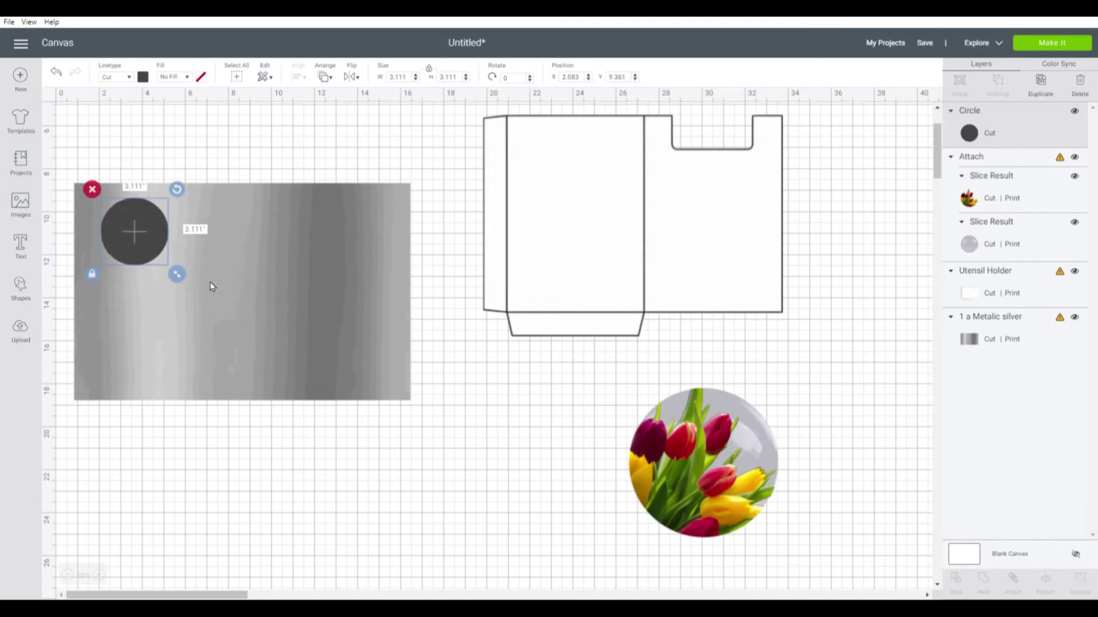
{"action": "left_click_drag", "start_coordinate": [182, 280], "coordinate": [313, 386]}
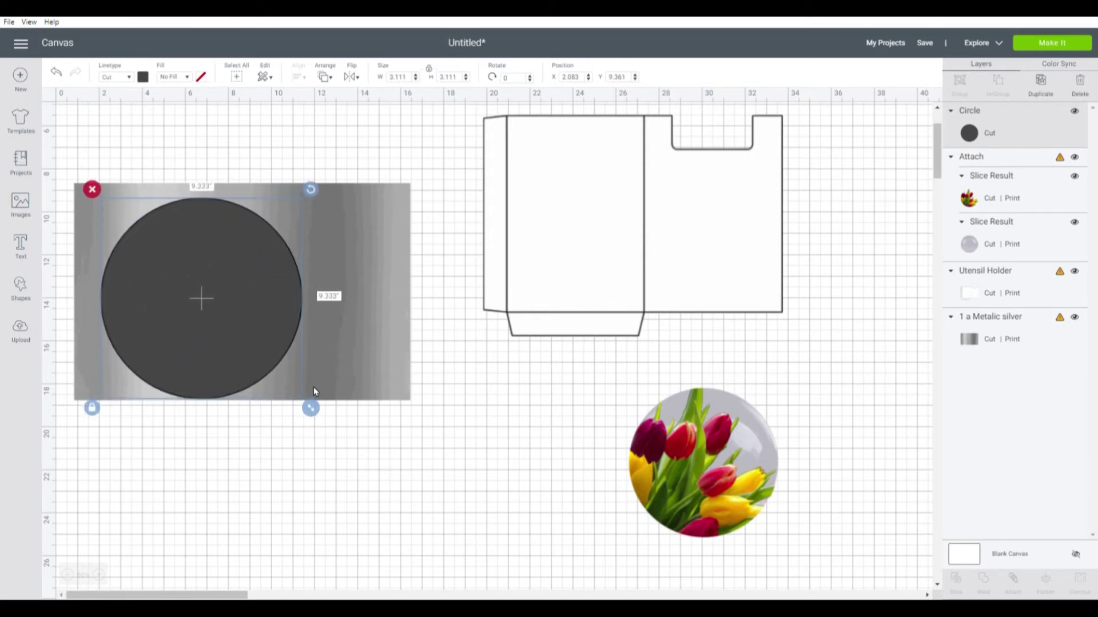
{"action": "mouse_move", "coordinate": [262, 339]}
{"action": "left_mouse_down"}
{"action": "mouse_move", "coordinate": [237, 327]}
{"action": "mouse_move", "coordinate": [246, 337]}
{"action": "left_mouse_up"}
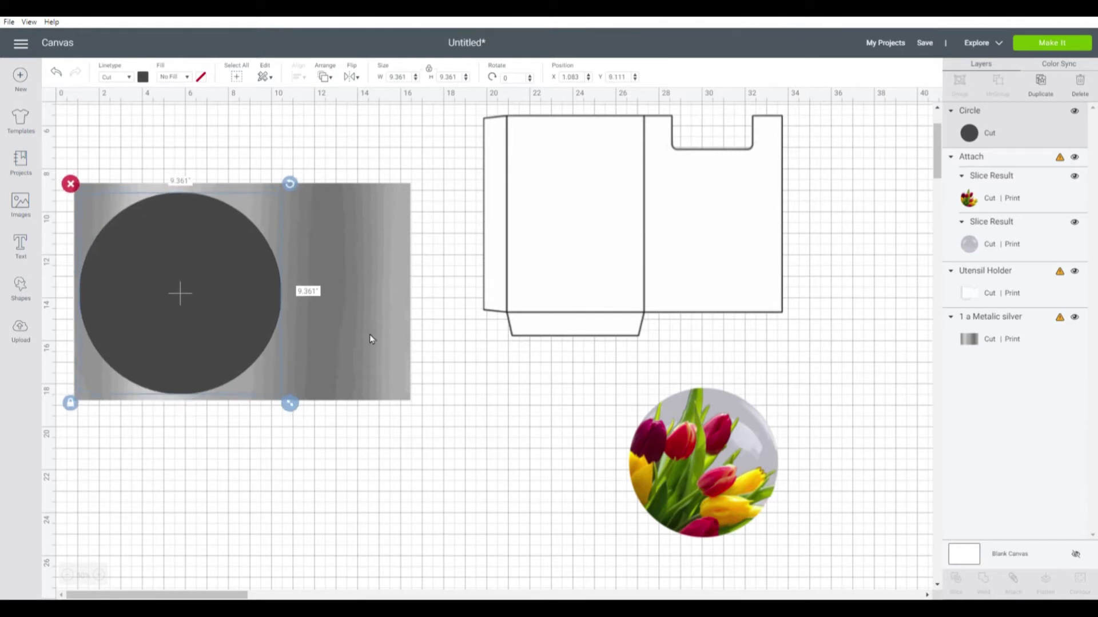
- Resize the metallic silver background without locked proportions to about 10.1 by 10.3 inches, just larger than the circle
{"action": "left_click", "coordinate": [387, 336]}
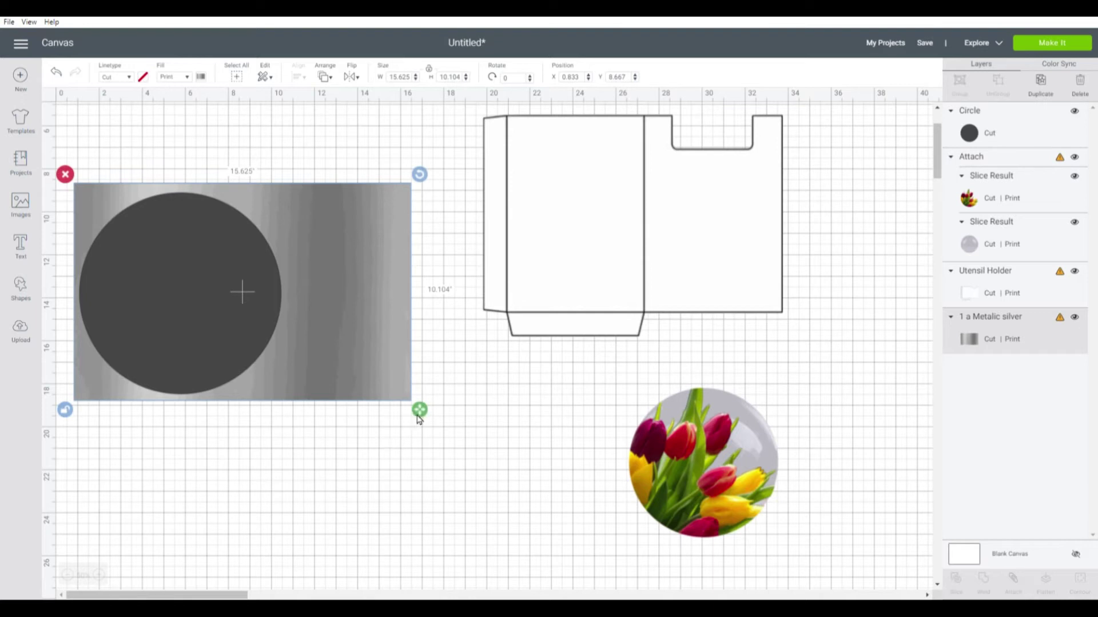
{"action": "left_click_drag", "start_coordinate": [420, 418], "coordinate": [303, 422]}
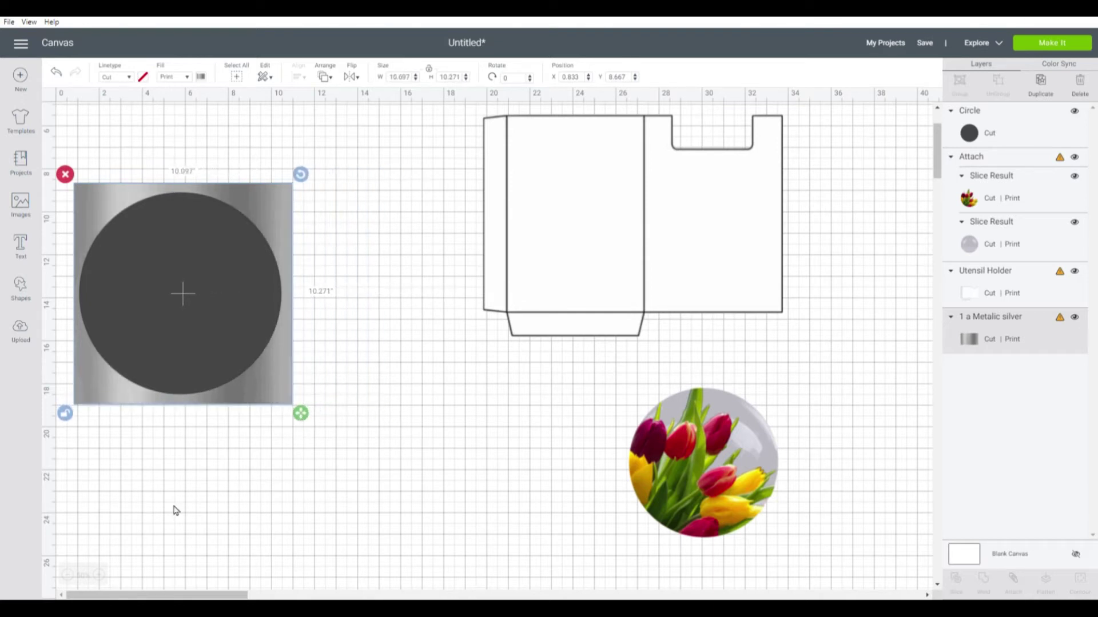
{"action": "left_click", "coordinate": [174, 296]}
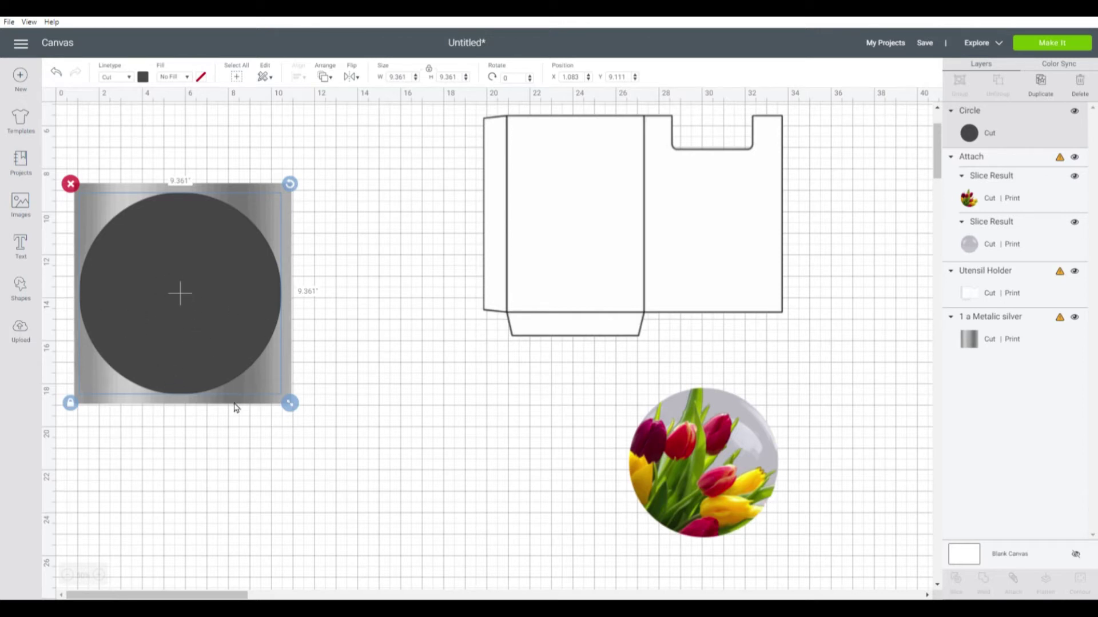
{"action": "left_click", "coordinate": [217, 493]}
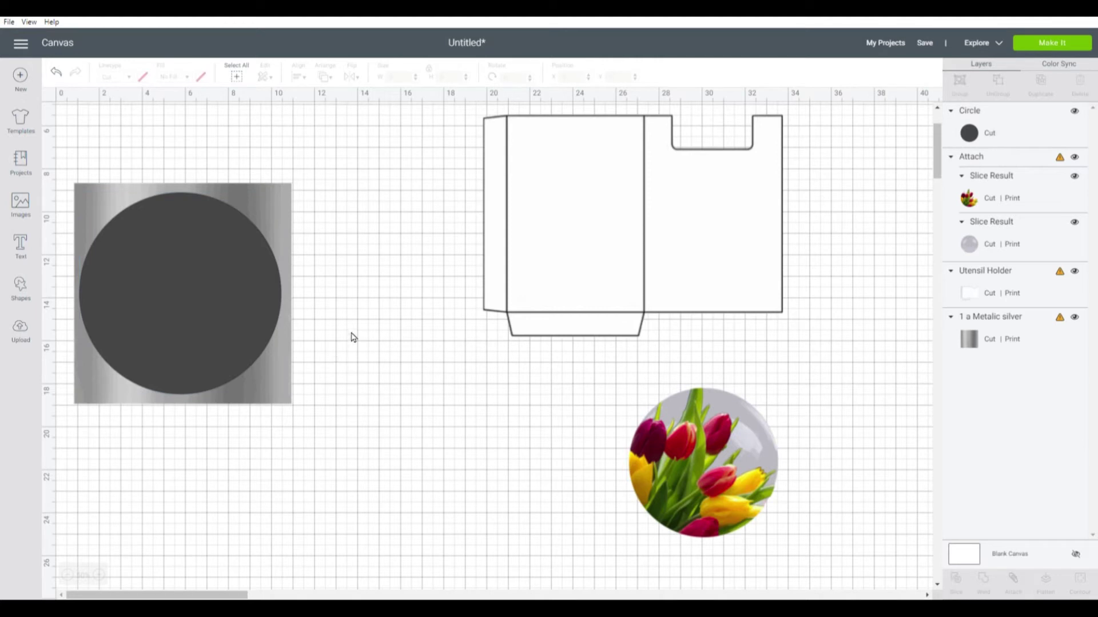
- Move the silver background and circle together to about X 4.9, Y 10.8, and slice the background with the circle
{"action": "left_click_drag", "start_coordinate": [348, 341], "coordinate": [146, 428]}
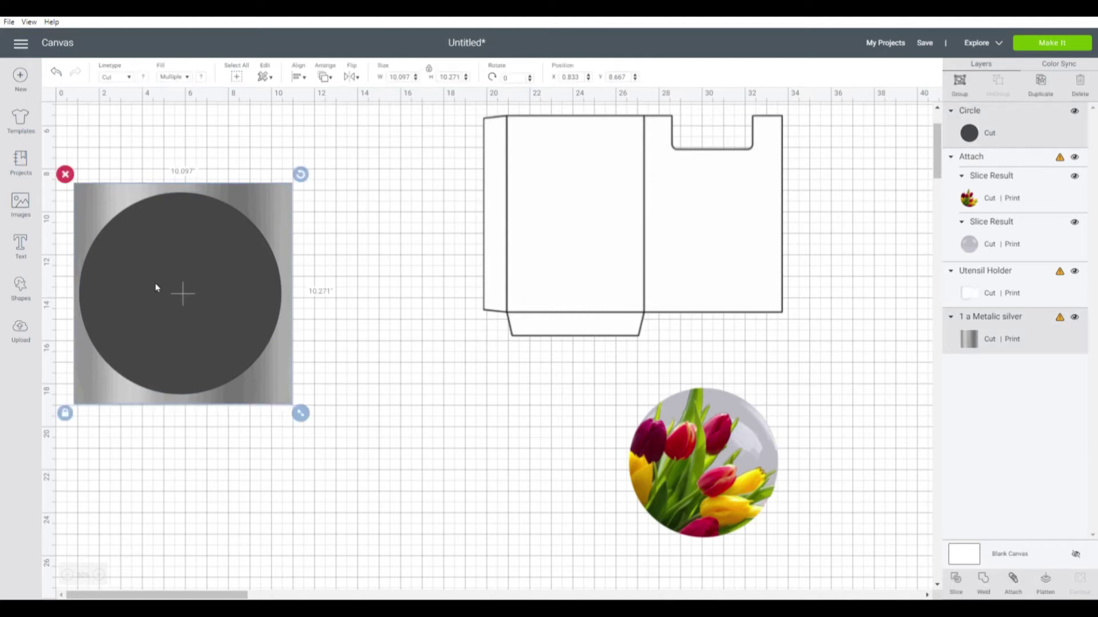
{"action": "left_click_drag", "start_coordinate": [246, 137], "coordinate": [385, 446]}
{"action": "left_click_drag", "start_coordinate": [200, 290], "coordinate": [288, 337]}
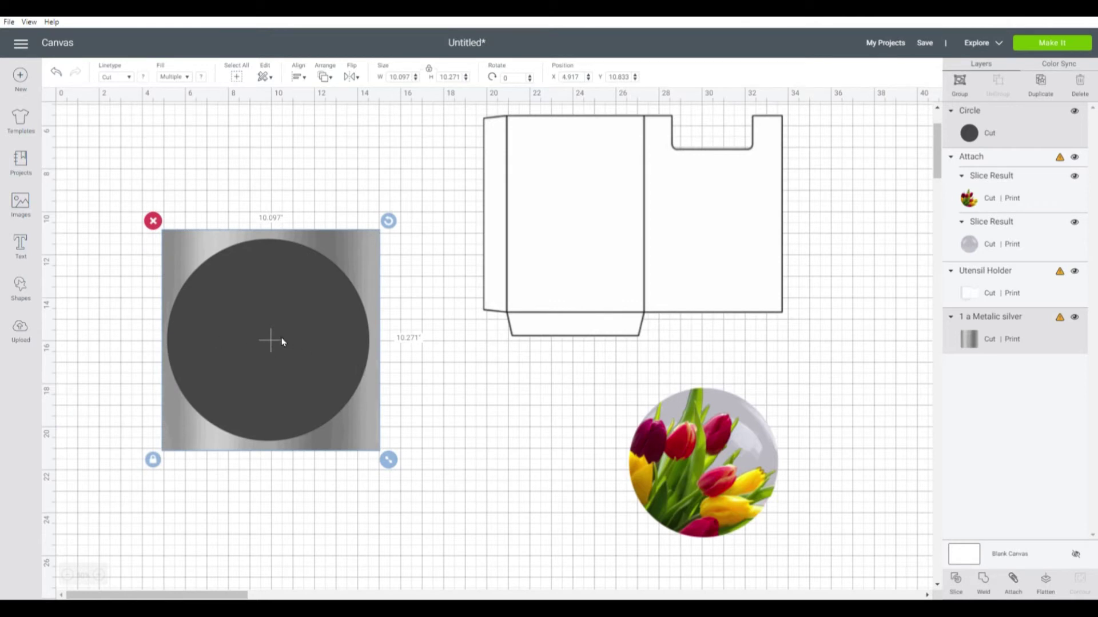
{"action": "left_click", "coordinate": [963, 583]}
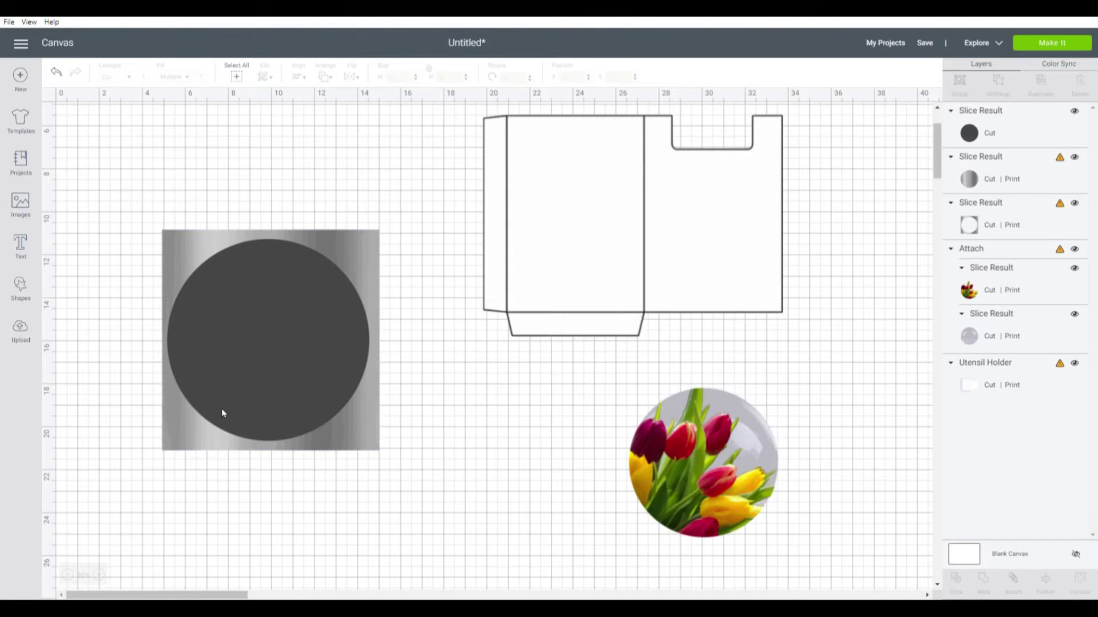
- Undo the last change, delete the dark circle piece covering the sliced silver, and select the round silver cutout
{"action": "key", "text": "ctrl+z"}
{"action": "left_click", "coordinate": [183, 278]}
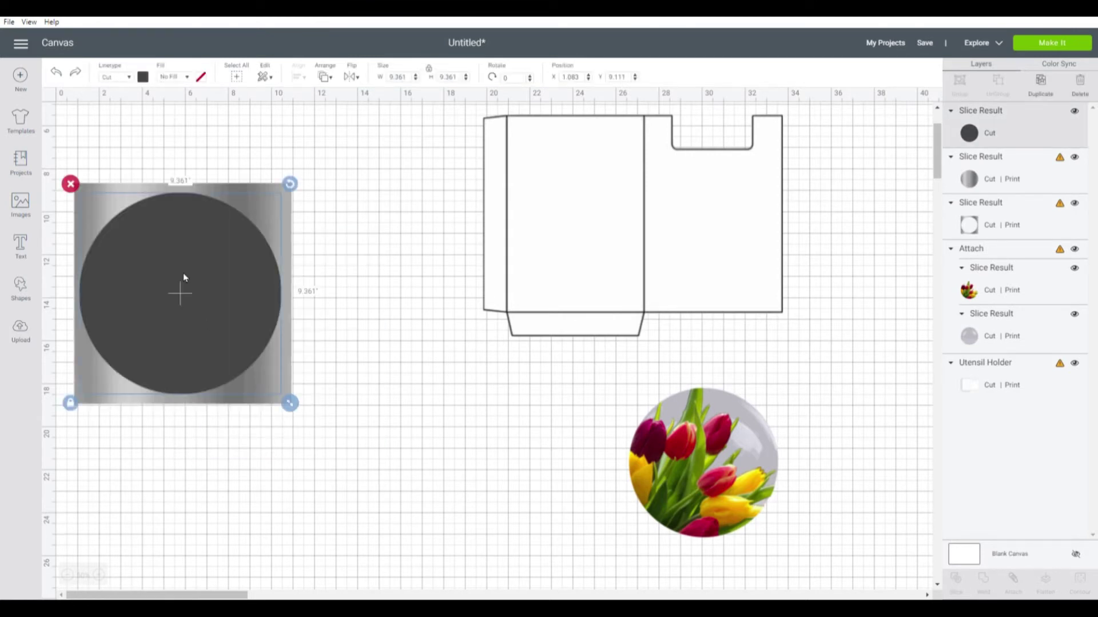
{"action": "left_click", "coordinate": [71, 185]}
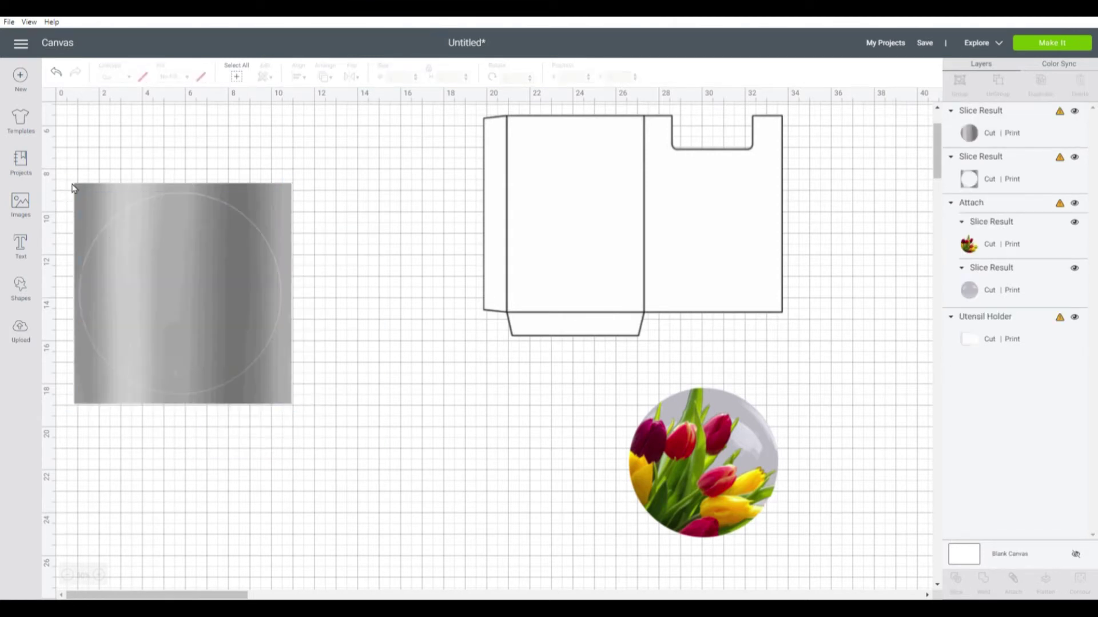
{"action": "left_click", "coordinate": [274, 205]}
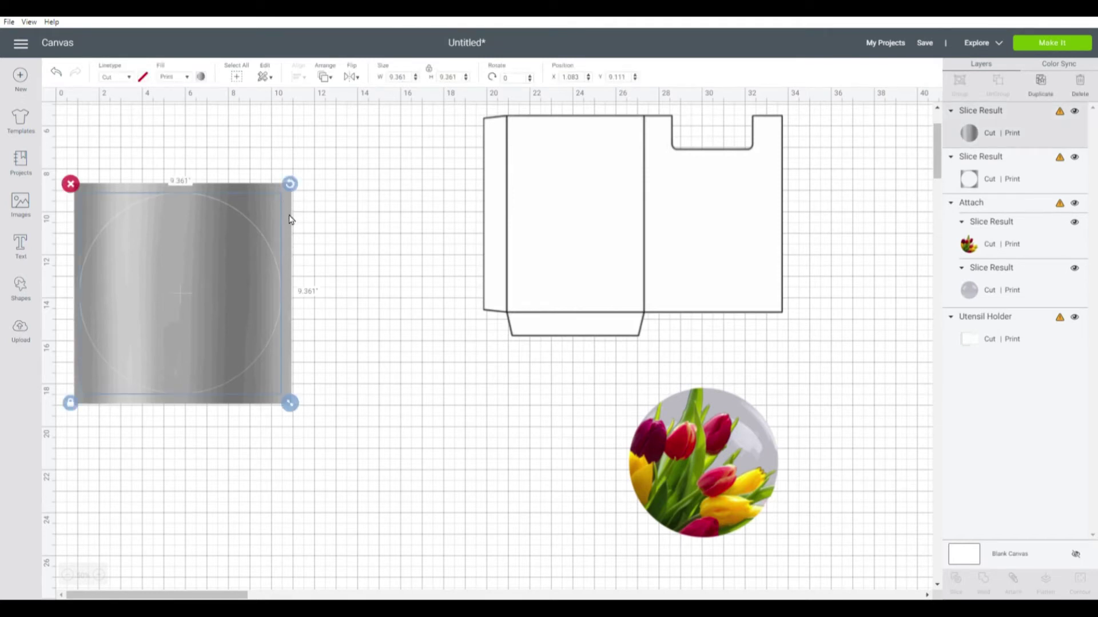
- Delete the leftover silver square around the circular cutout and move the round silver cutout to about X 4.9, Y 11.8
{"action": "left_click", "coordinate": [288, 217]}
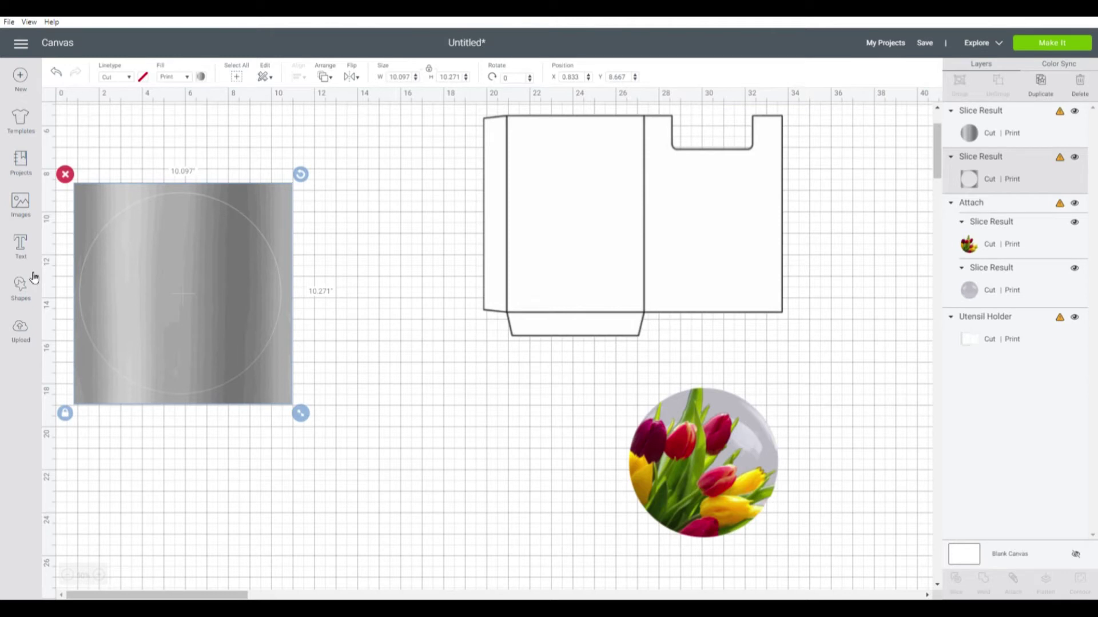
{"action": "left_click", "coordinate": [64, 178]}
{"action": "left_click", "coordinate": [152, 290]}
{"action": "left_click_drag", "start_coordinate": [152, 290], "coordinate": [374, 390]}
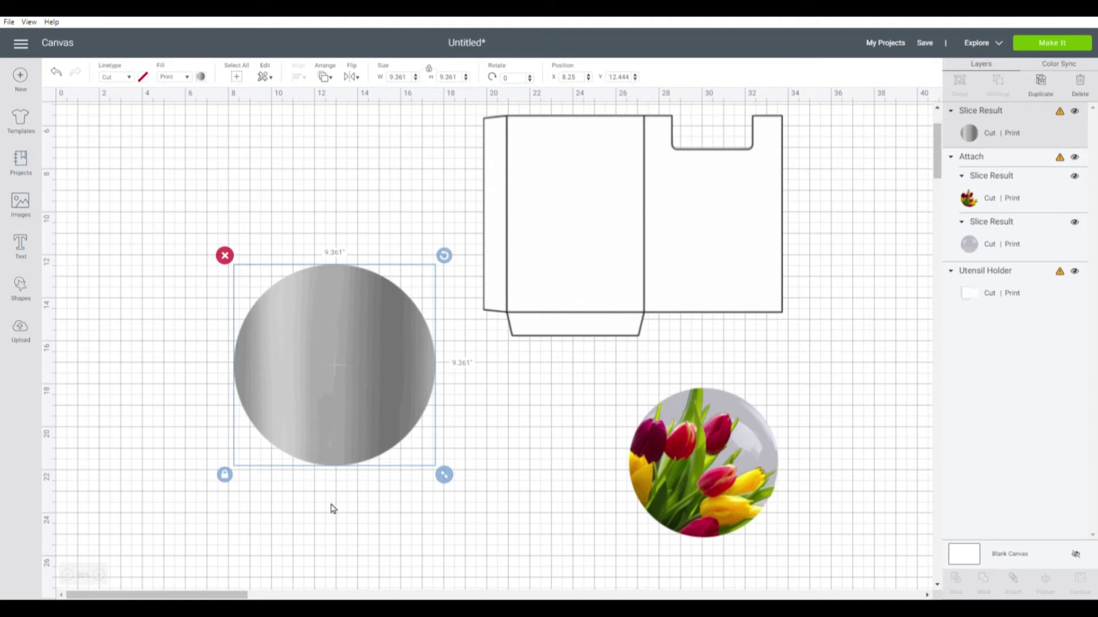
{"action": "left_click", "coordinate": [713, 460]}
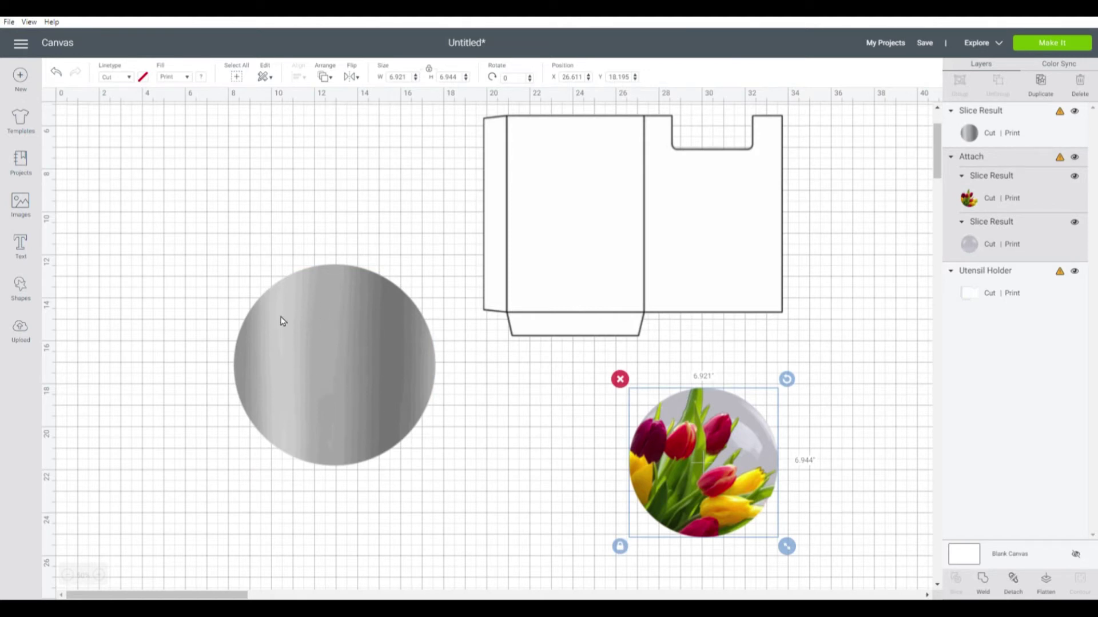
{"action": "left_click_drag", "start_coordinate": [341, 358], "coordinate": [304, 339]}
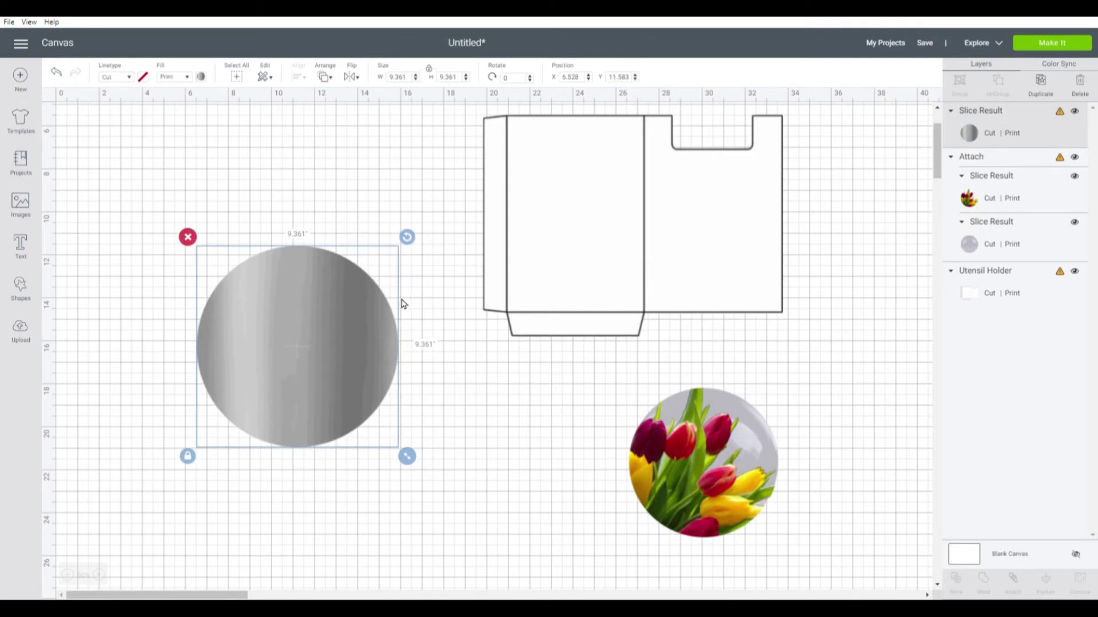
{"action": "left_click_drag", "start_coordinate": [248, 355], "coordinate": [214, 359]}
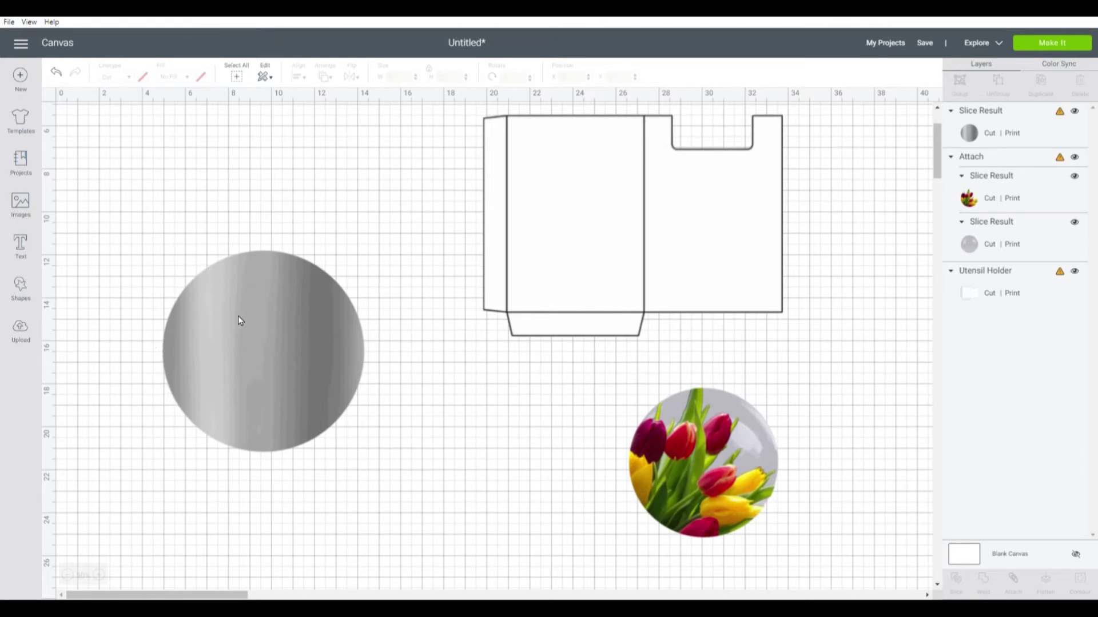
- Duplicate the round silver cutout twice to have three identical circles
{"action": "left_click", "coordinate": [256, 369]}
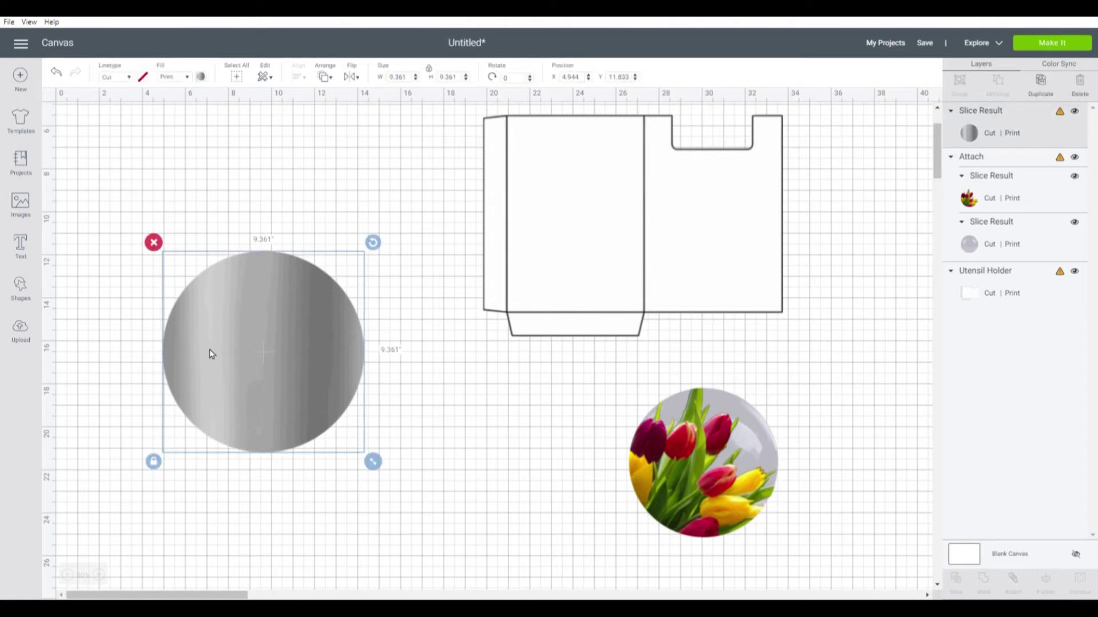
{"action": "right_click", "coordinate": [265, 338]}
{"action": "left_click", "coordinate": [322, 286]}
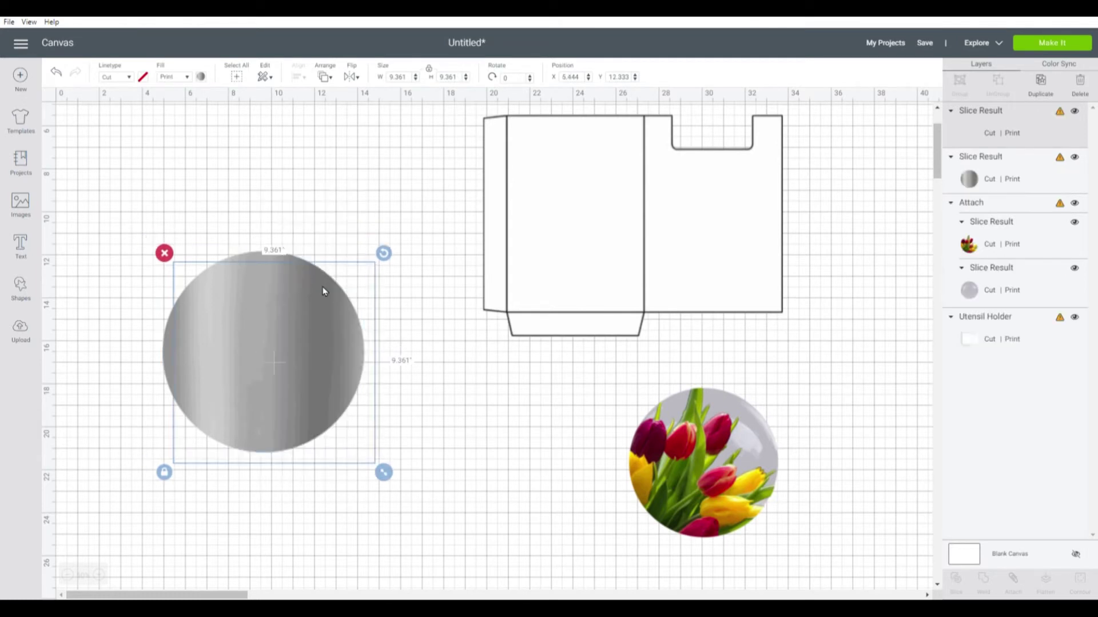
{"action": "right_click", "coordinate": [293, 343]}
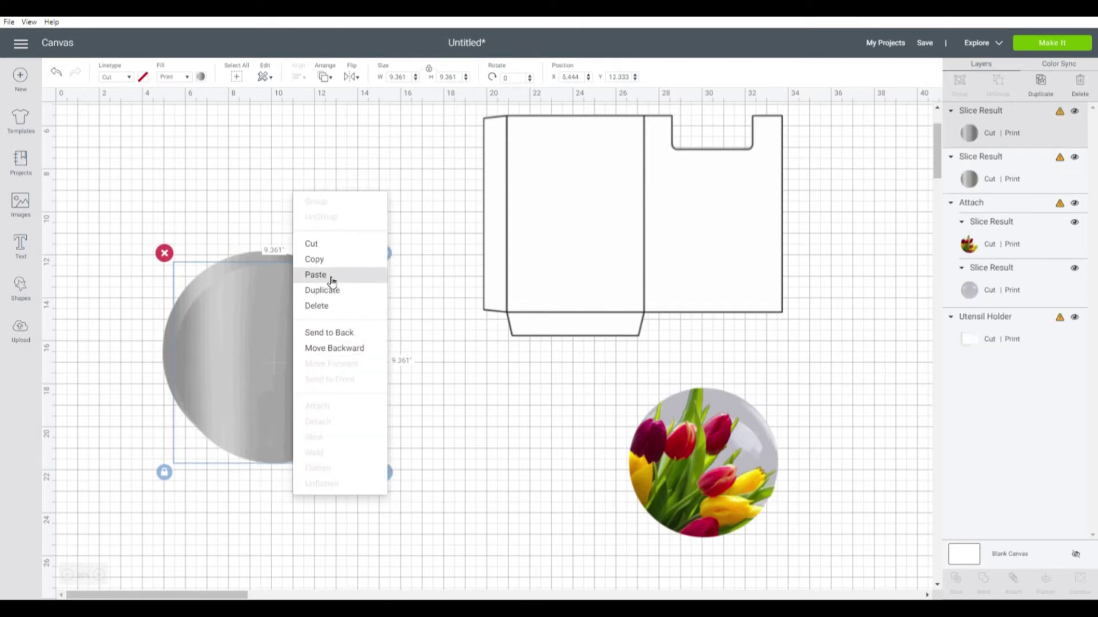
{"action": "left_click", "coordinate": [341, 292]}
- Spread the three silver circles apart on the canvas, placing the original at about X 2.1, Y 13.6
{"action": "left_click_drag", "start_coordinate": [350, 381], "coordinate": [459, 219]}
{"action": "left_click", "coordinate": [338, 374]}
{"action": "left_click_drag", "start_coordinate": [310, 417], "coordinate": [507, 489]}
{"action": "left_click", "coordinate": [228, 372]}
{"action": "left_click_drag", "start_coordinate": [228, 372], "coordinate": [204, 377]}
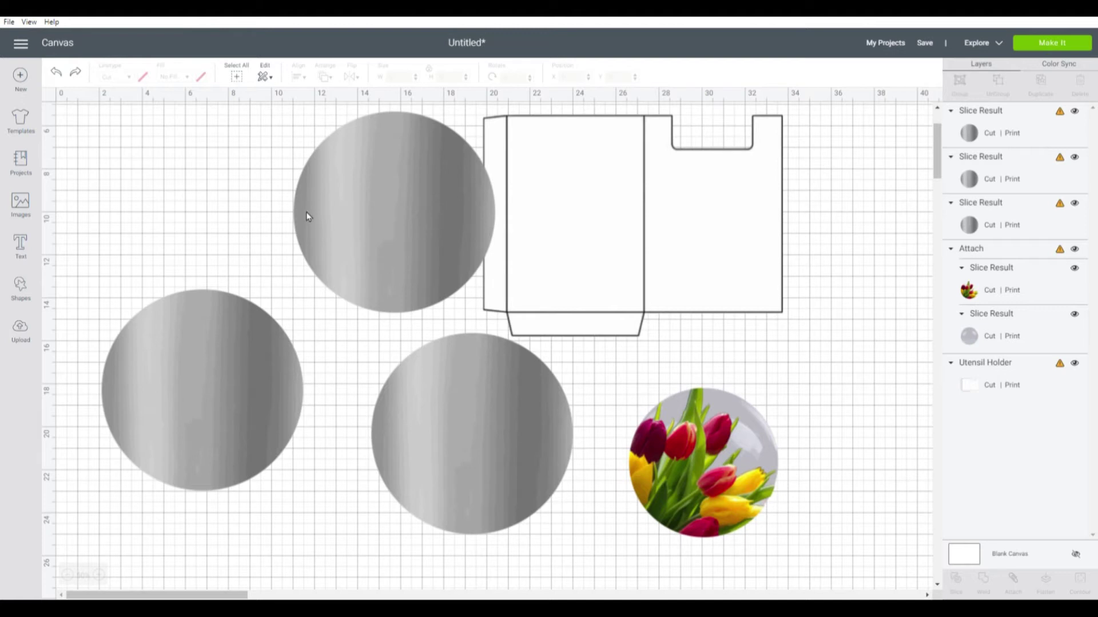
- Change the original silver circle's print type from artwork to Color and fill it with dark grey #5f6162
{"action": "left_click", "coordinate": [246, 331]}
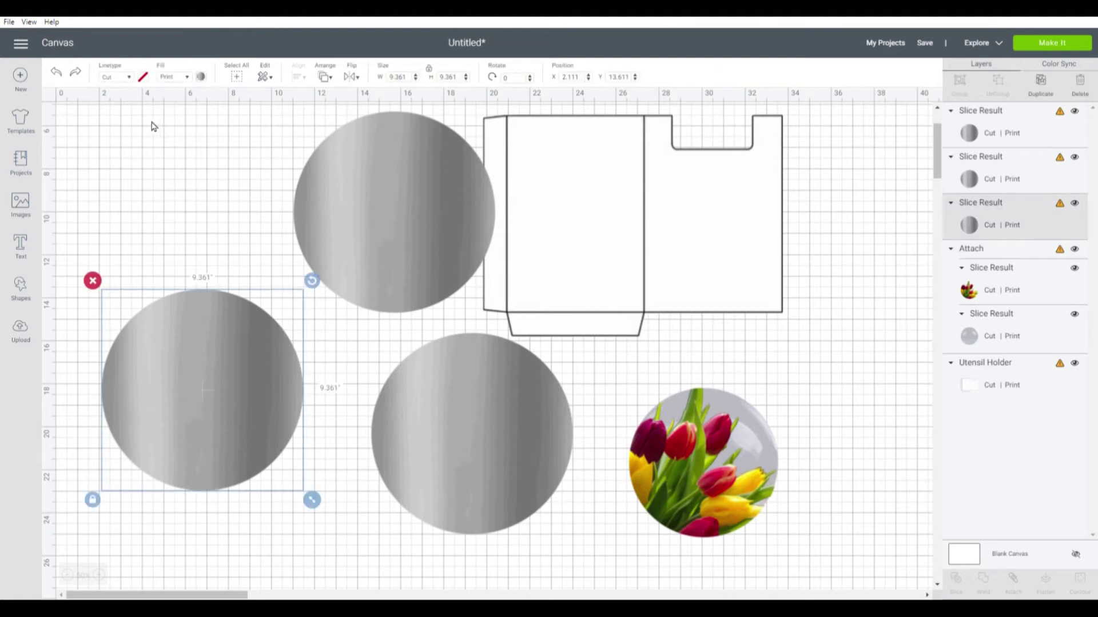
{"action": "left_click", "coordinate": [201, 77]}
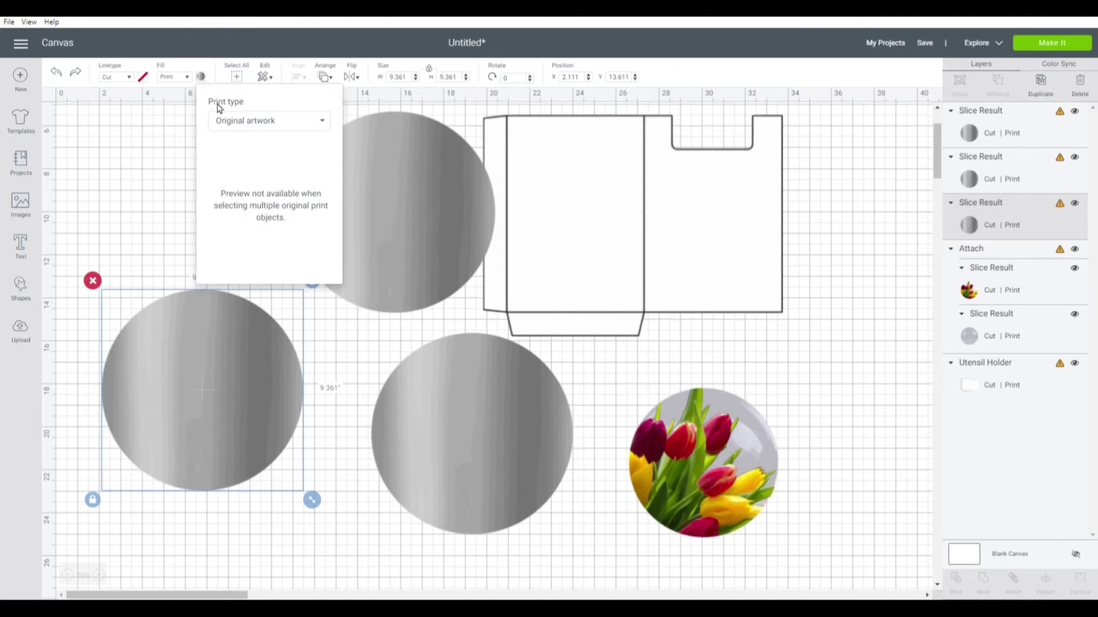
{"action": "left_click", "coordinate": [327, 125]}
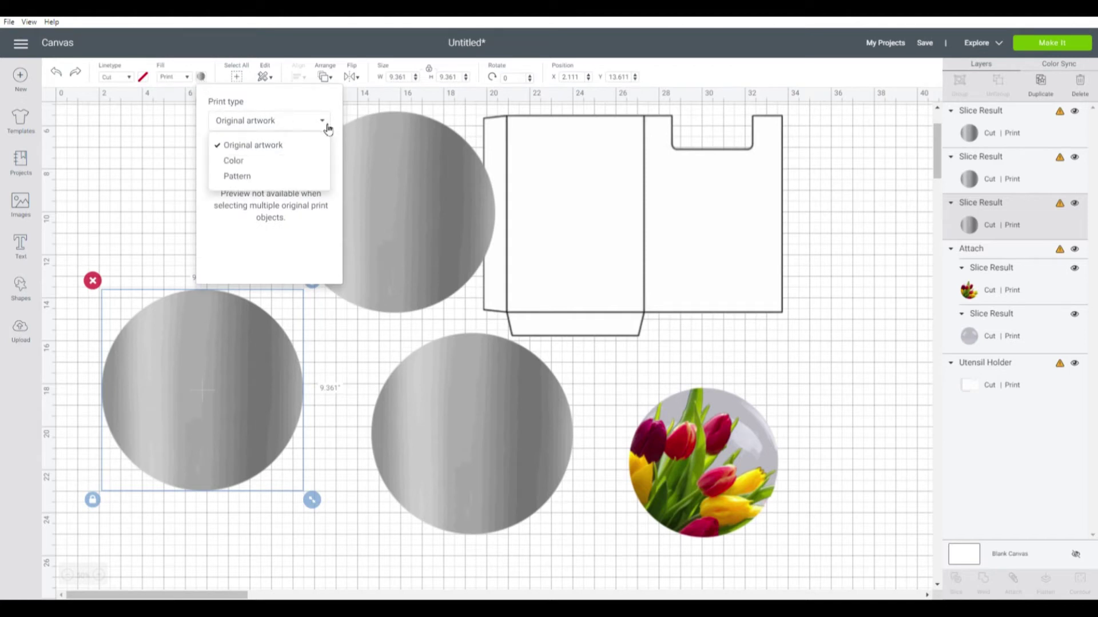
{"action": "left_click", "coordinate": [293, 165]}
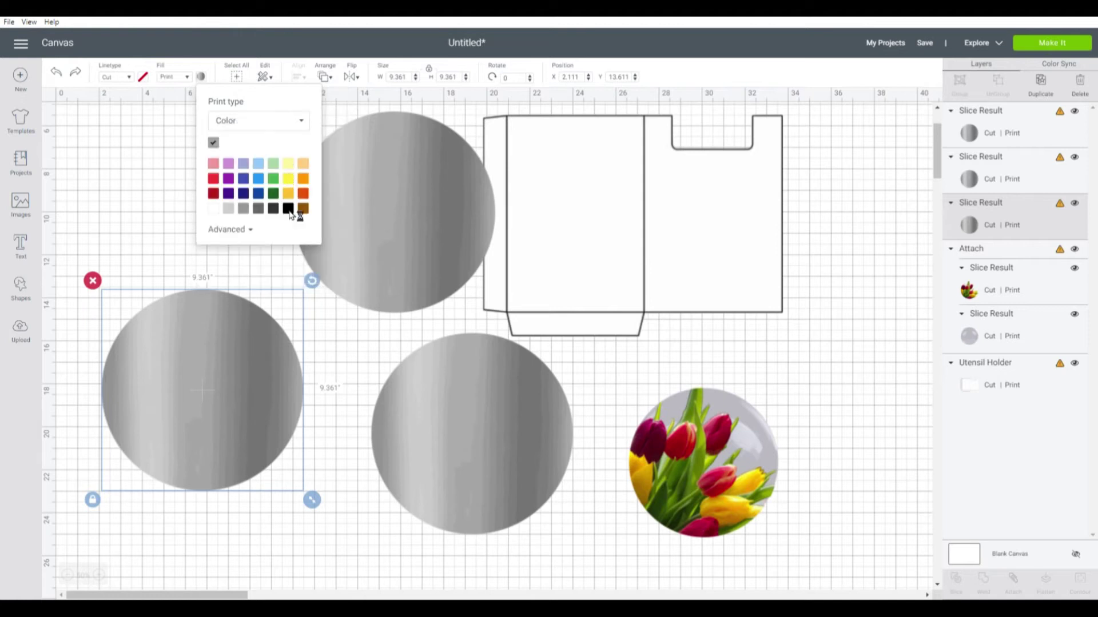
{"action": "left_click", "coordinate": [252, 231]}
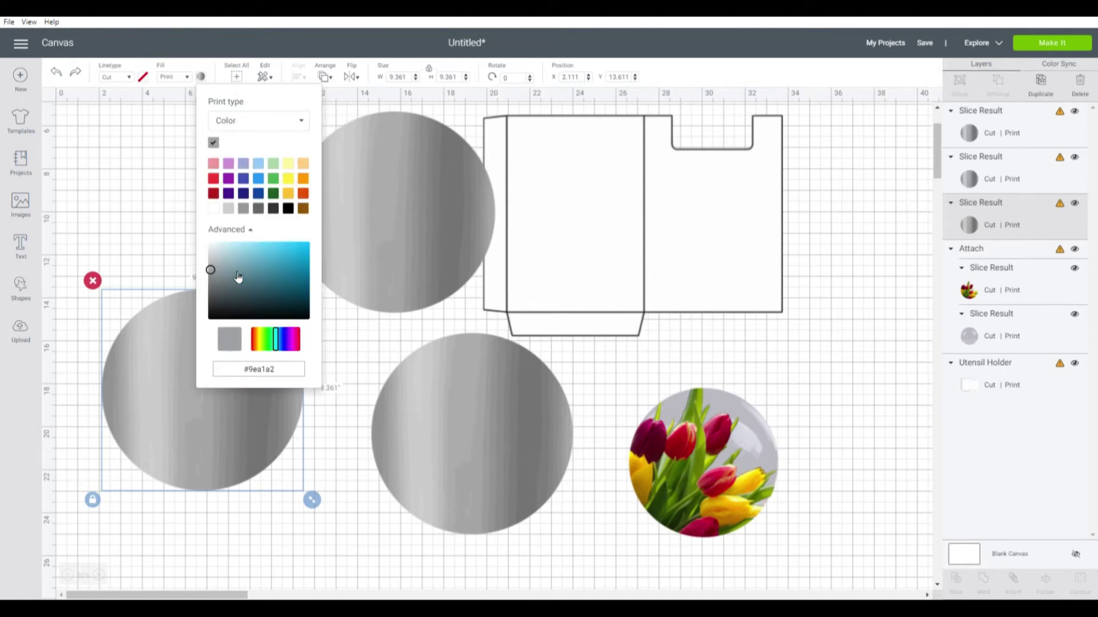
{"action": "left_click", "coordinate": [212, 283]}
{"action": "left_click_drag", "start_coordinate": [213, 286], "coordinate": [215, 294]}
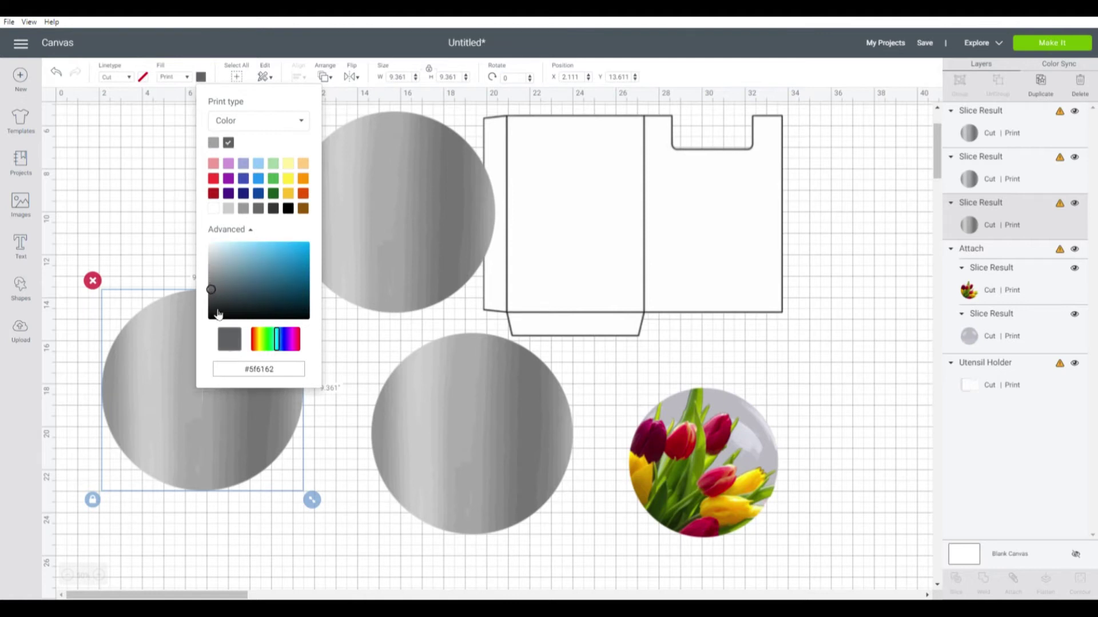
{"action": "left_click", "coordinate": [264, 518]}
- Move the dark grey circle to the free area above it and enlarge it proportionally beyond the silver circles' size
{"action": "left_click", "coordinate": [218, 420]}
{"action": "left_click_drag", "start_coordinate": [214, 395], "coordinate": [199, 262]}
{"action": "left_click_drag", "start_coordinate": [295, 378], "coordinate": [344, 422]}
- Centre one silver circle on the dark grey circle and enlarge it to about 11.33 inches, leaving a thin dark rim
{"action": "left_click", "coordinate": [407, 293]}
{"action": "left_click_drag", "start_coordinate": [402, 206], "coordinate": [201, 245]}
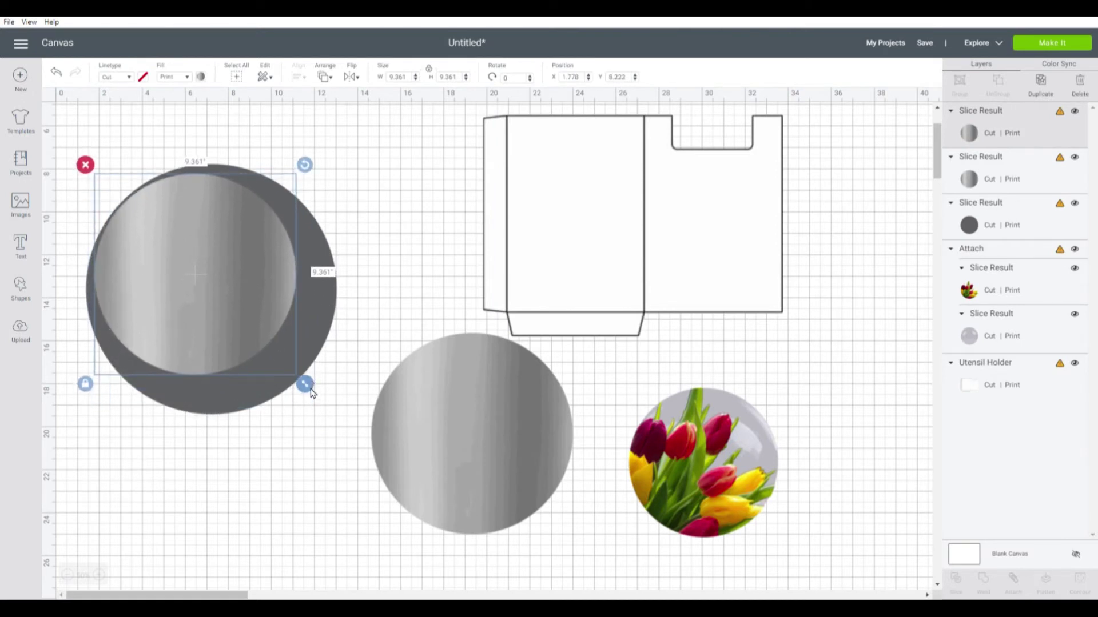
{"action": "left_click_drag", "start_coordinate": [306, 387], "coordinate": [346, 485]}
{"action": "left_click_drag", "start_coordinate": [180, 290], "coordinate": [176, 284]}
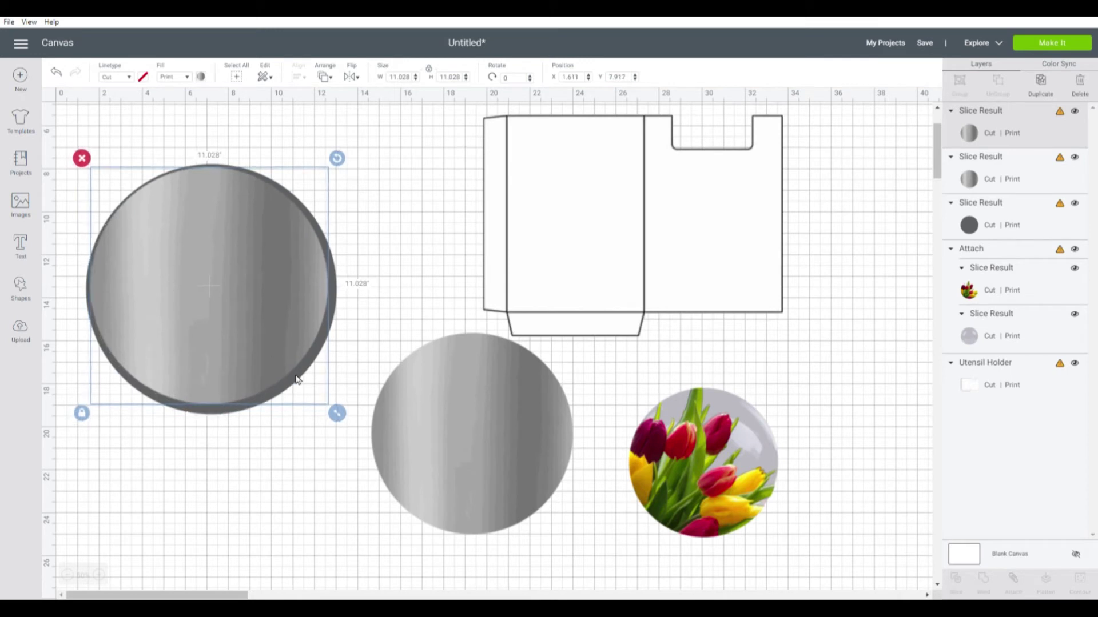
{"action": "left_click_drag", "start_coordinate": [338, 420], "coordinate": [344, 432]}
{"action": "left_click_drag", "start_coordinate": [235, 324], "coordinate": [233, 319]}
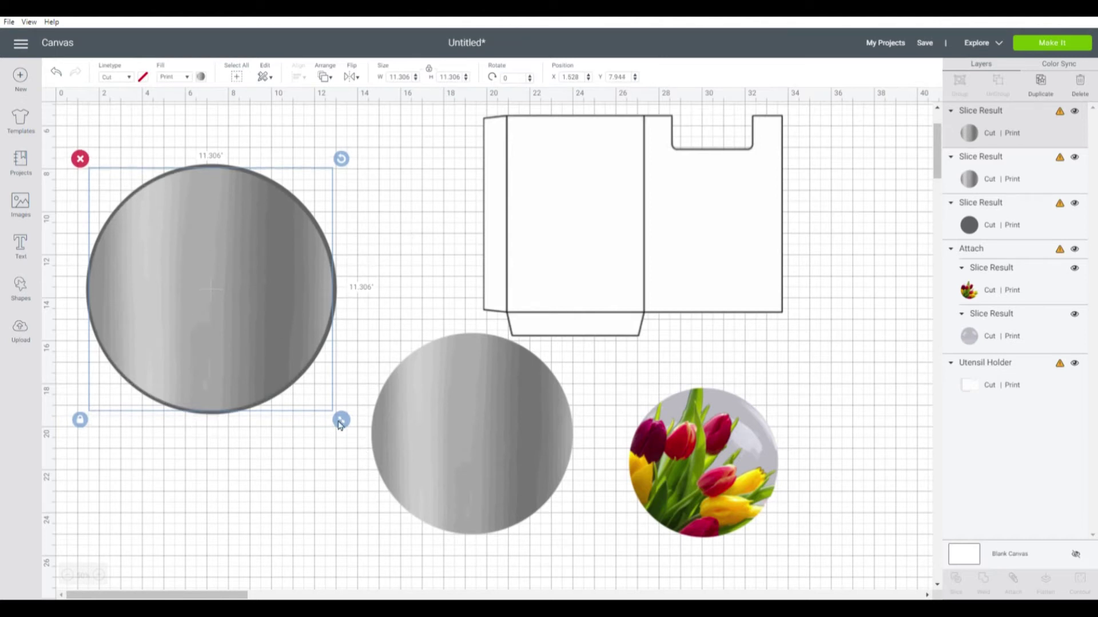
{"action": "left_click_drag", "start_coordinate": [347, 425], "coordinate": [347, 426]}
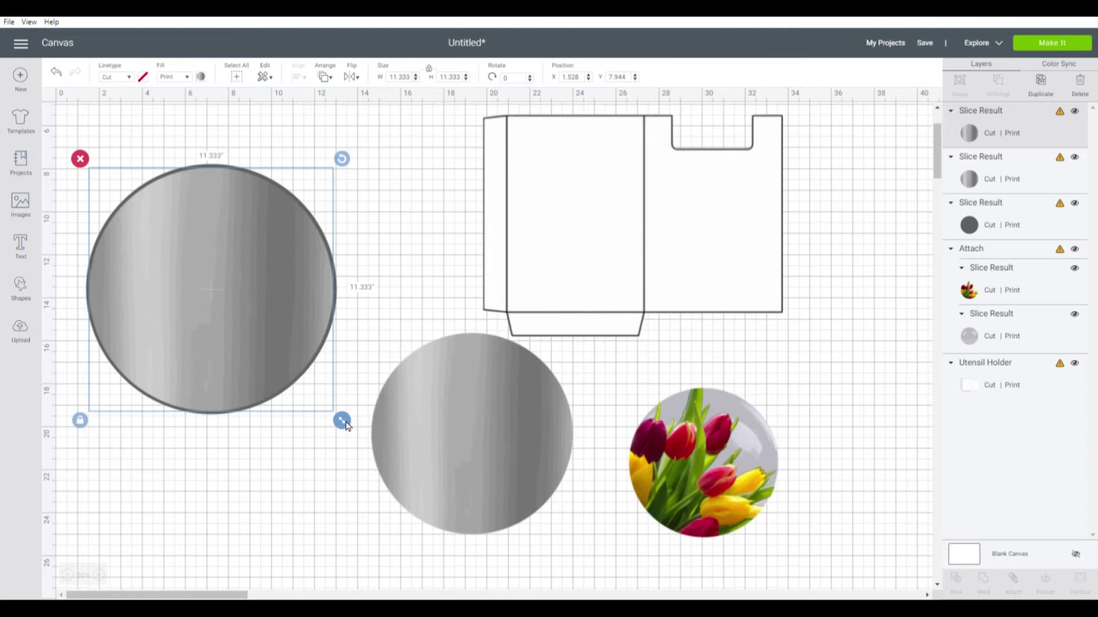
{"action": "left_click", "coordinate": [274, 464]}
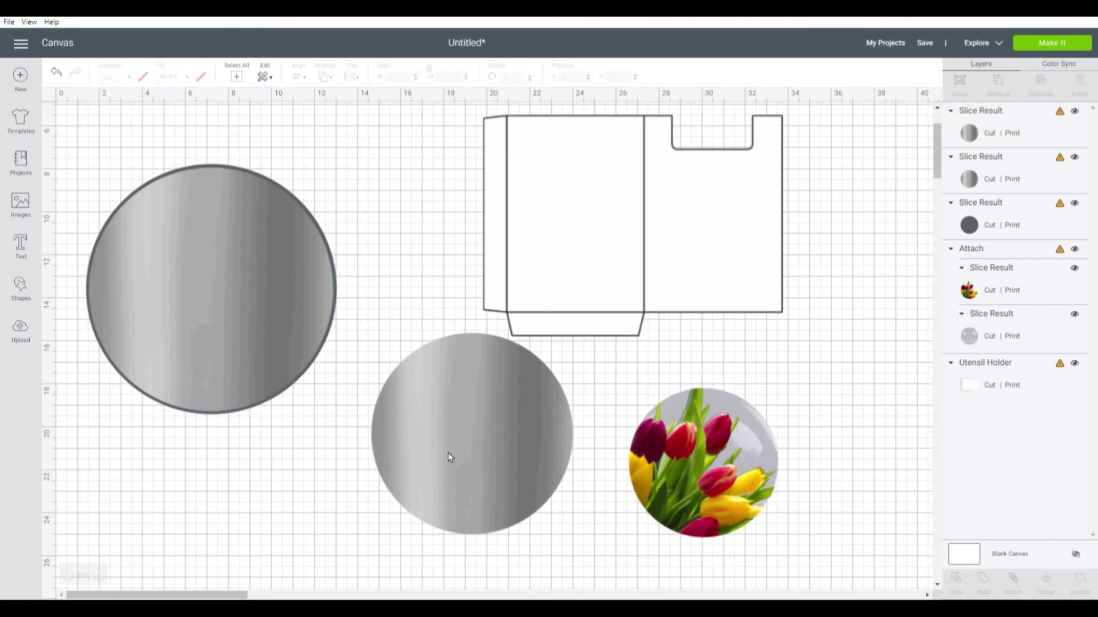
- Bring the remaining silver circle to the front and centre it on the large silver circle at about X 2.5, Y 8.9
{"action": "left_click", "coordinate": [454, 475]}
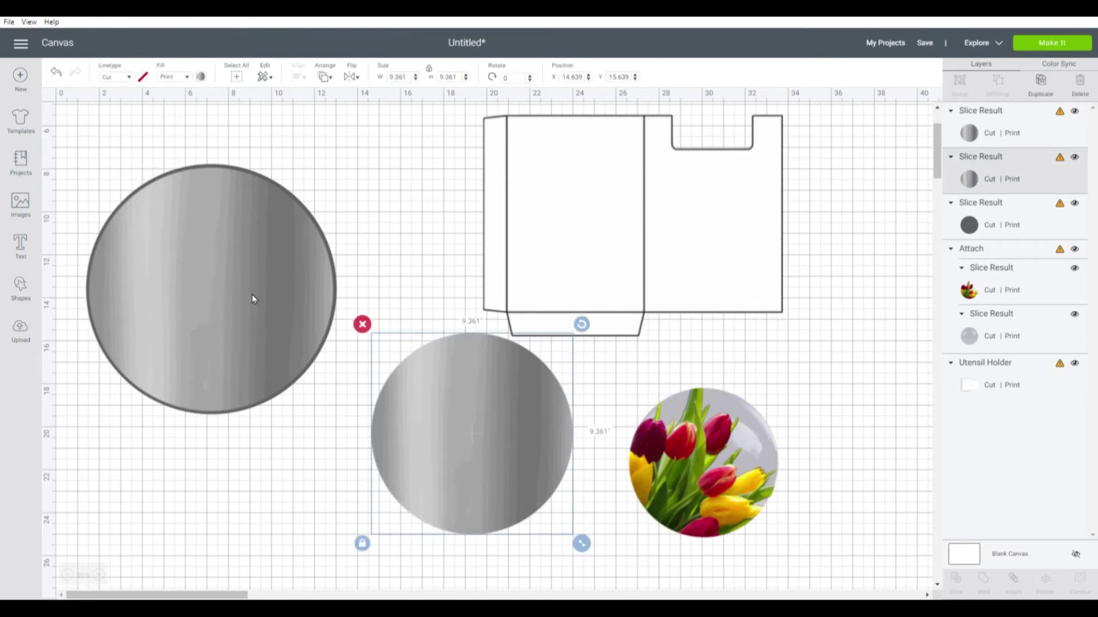
{"action": "left_click_drag", "start_coordinate": [441, 457], "coordinate": [215, 333]}
{"action": "right_click", "coordinate": [216, 332]}
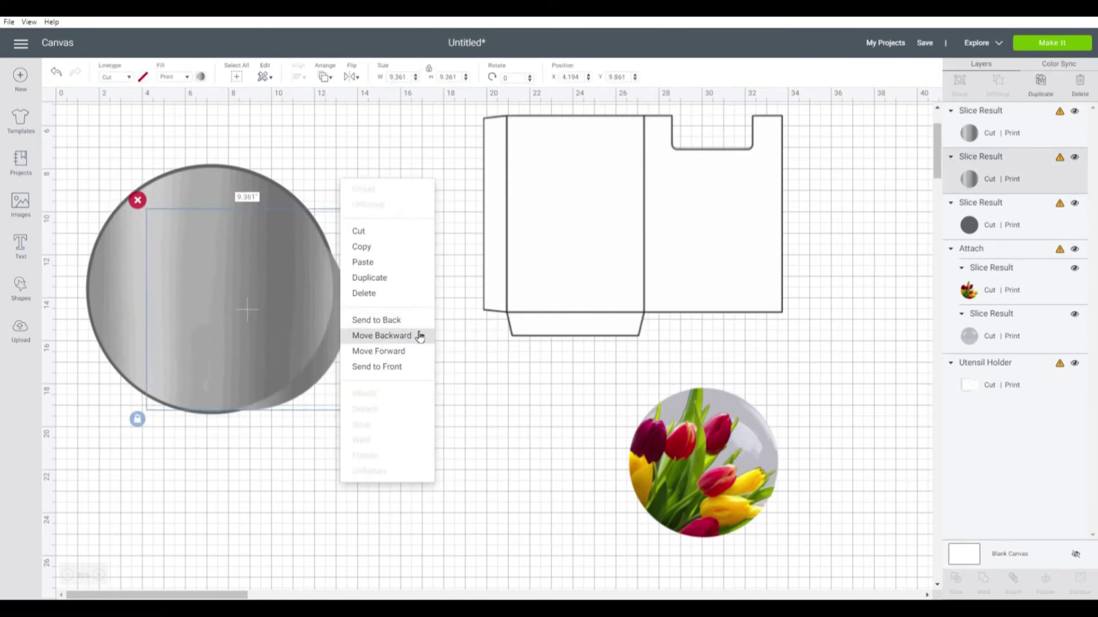
{"action": "left_click", "coordinate": [415, 369]}
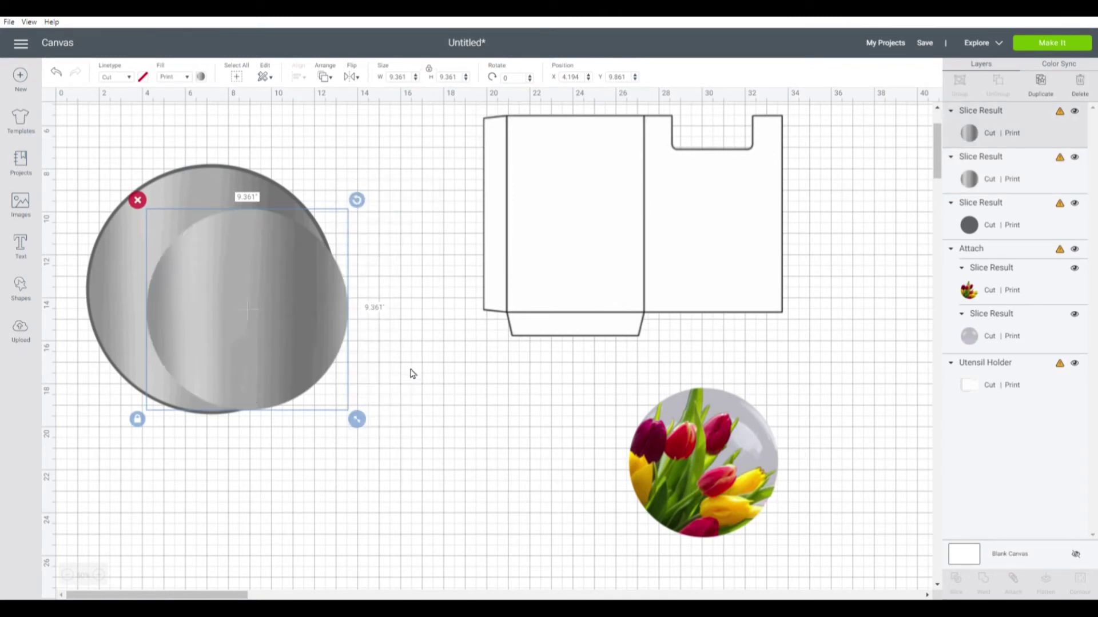
{"action": "left_click_drag", "start_coordinate": [245, 318], "coordinate": [206, 291]}
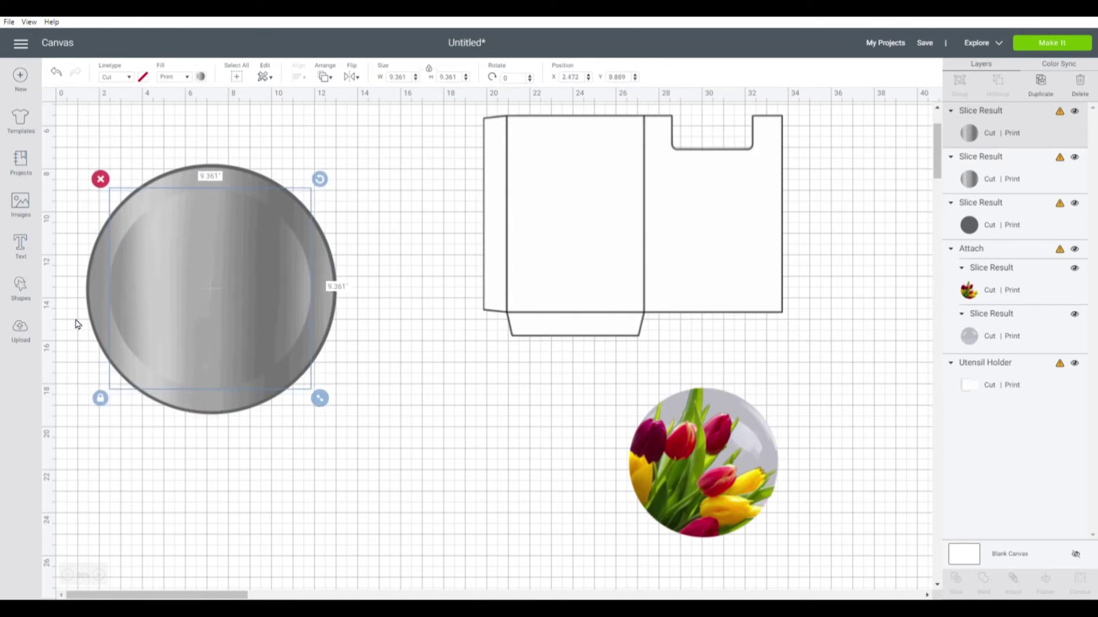
- Change the front silver circle's print type to Color and fill it with medium grey #838687
{"action": "left_click", "coordinate": [201, 77]}
{"action": "left_click", "coordinate": [329, 124]}
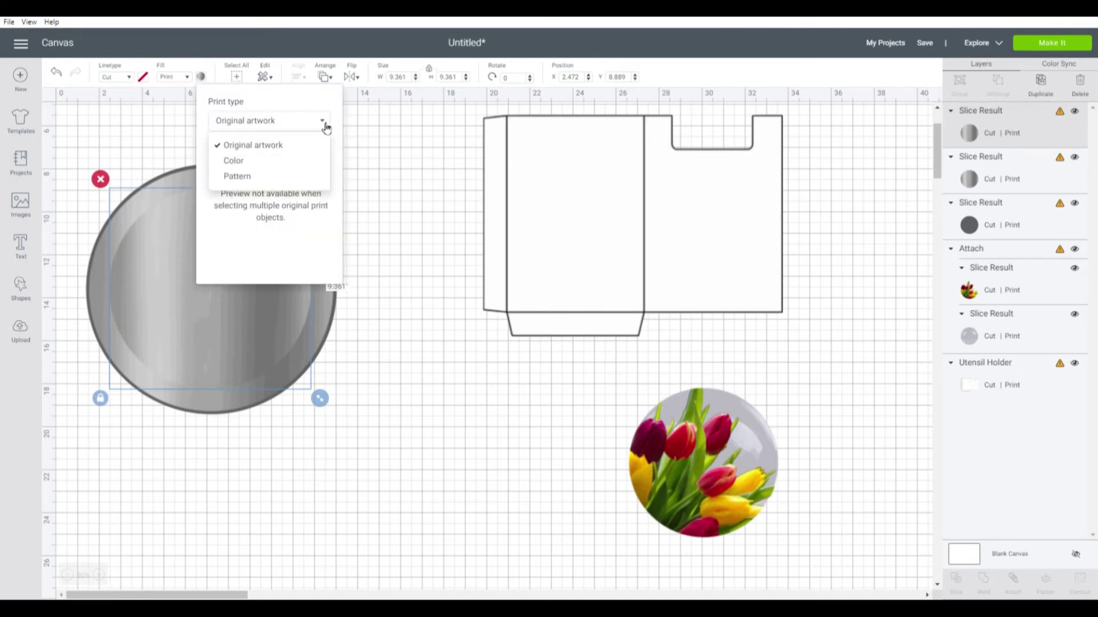
{"action": "left_click", "coordinate": [288, 168]}
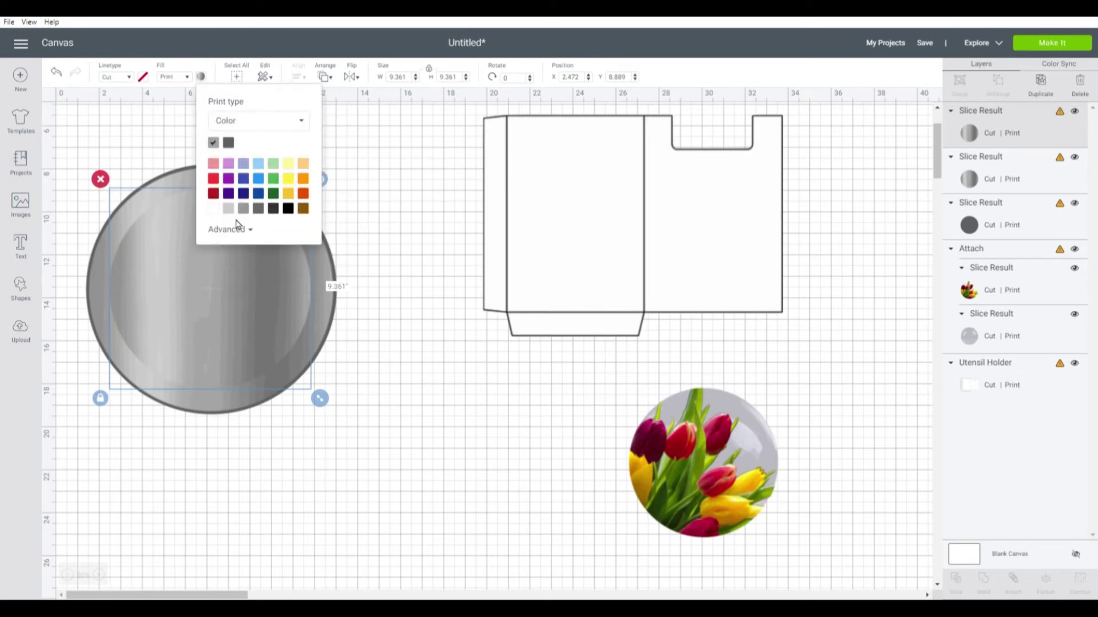
{"action": "left_click", "coordinate": [252, 230]}
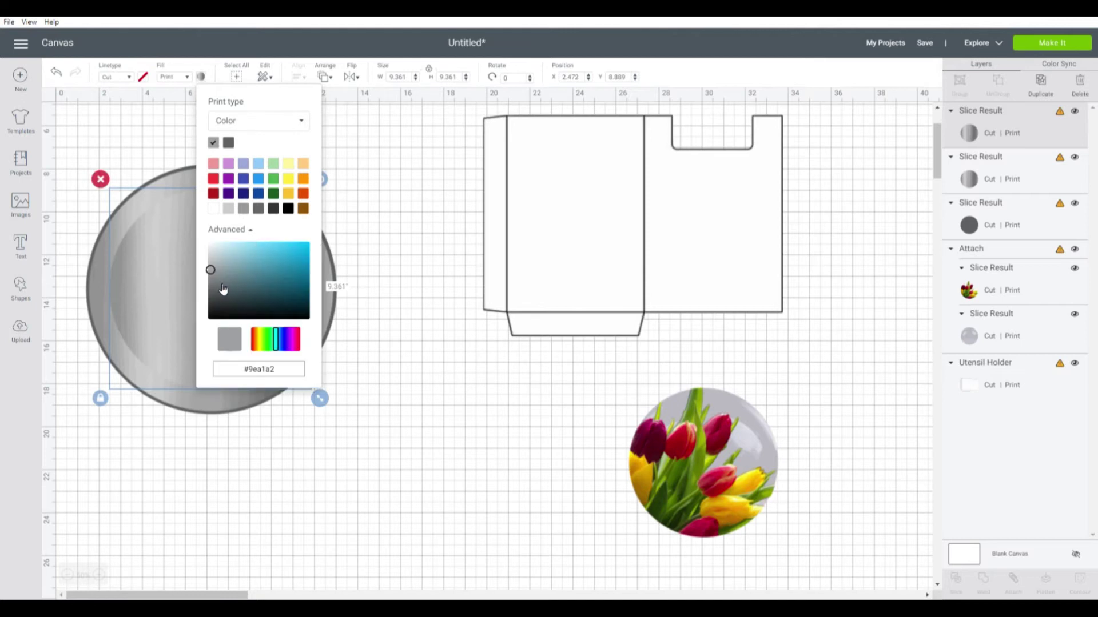
{"action": "left_click_drag", "start_coordinate": [220, 284], "coordinate": [214, 292]}
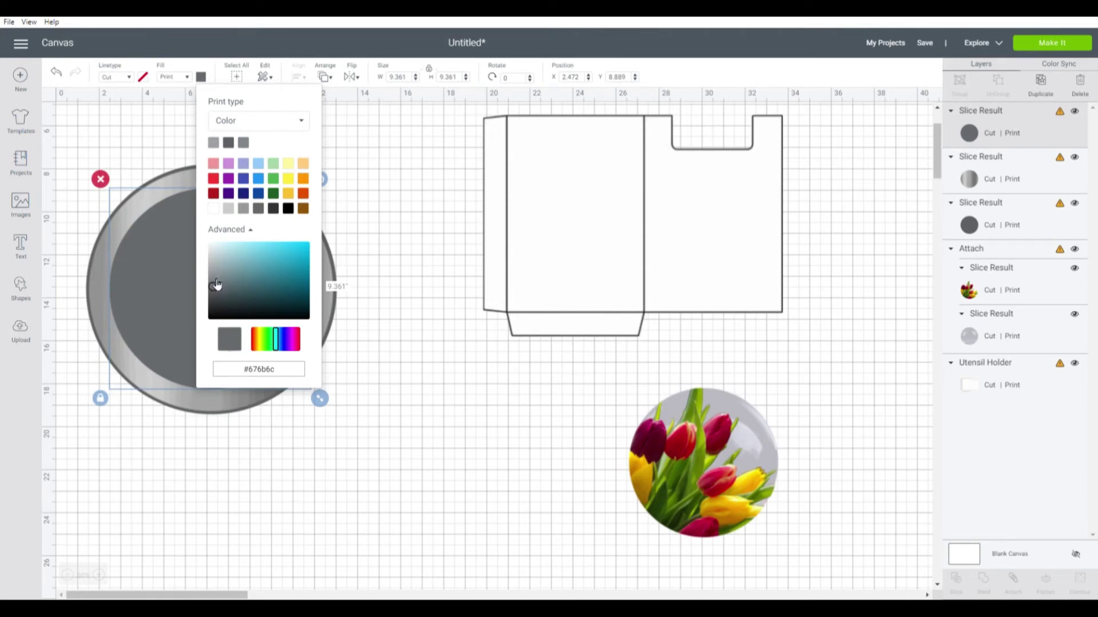
{"action": "left_click_drag", "start_coordinate": [216, 287], "coordinate": [212, 278]}
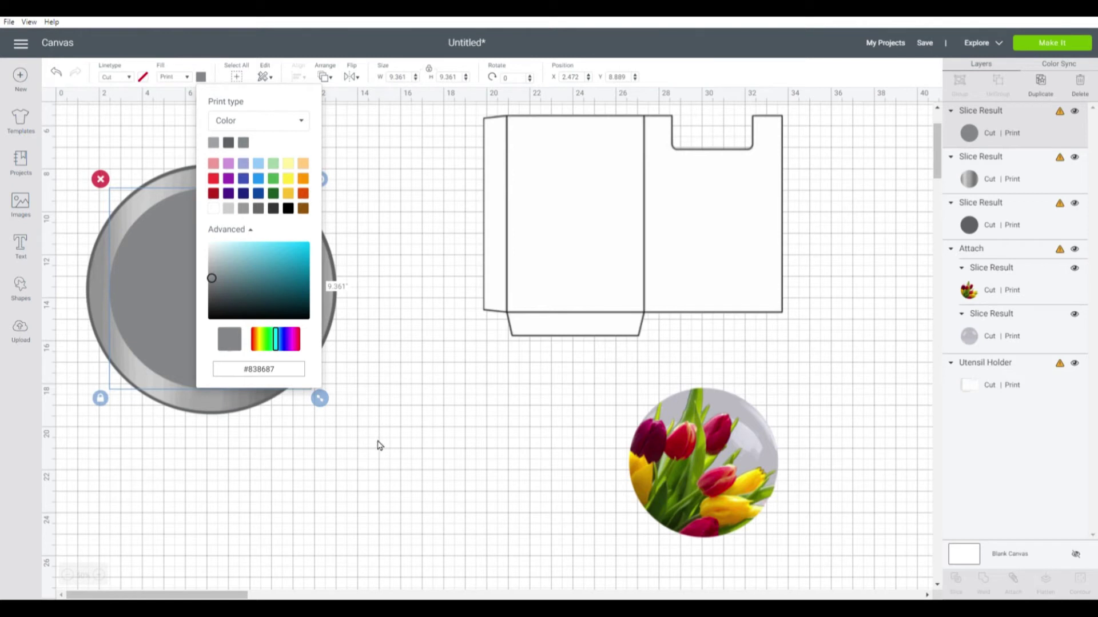
{"action": "left_click", "coordinate": [378, 445]}
- Resize the medium grey circle to about 9.19 inches and recentre it within the silver ring
{"action": "left_click", "coordinate": [212, 304]}
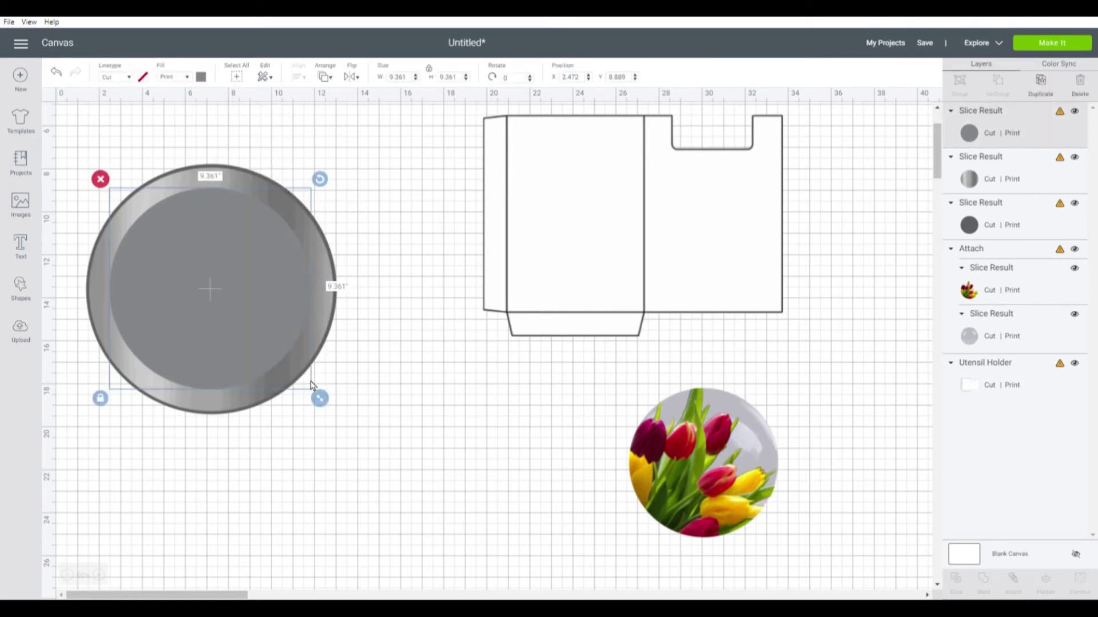
{"action": "left_click_drag", "start_coordinate": [320, 406], "coordinate": [324, 409]}
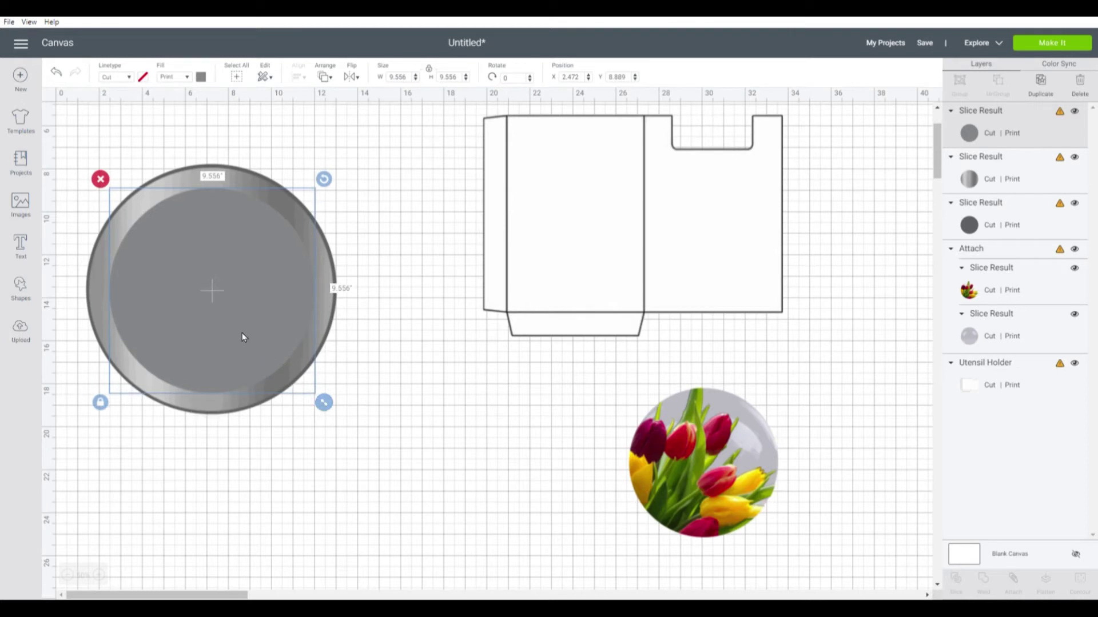
{"action": "left_click_drag", "start_coordinate": [323, 401], "coordinate": [316, 395]}
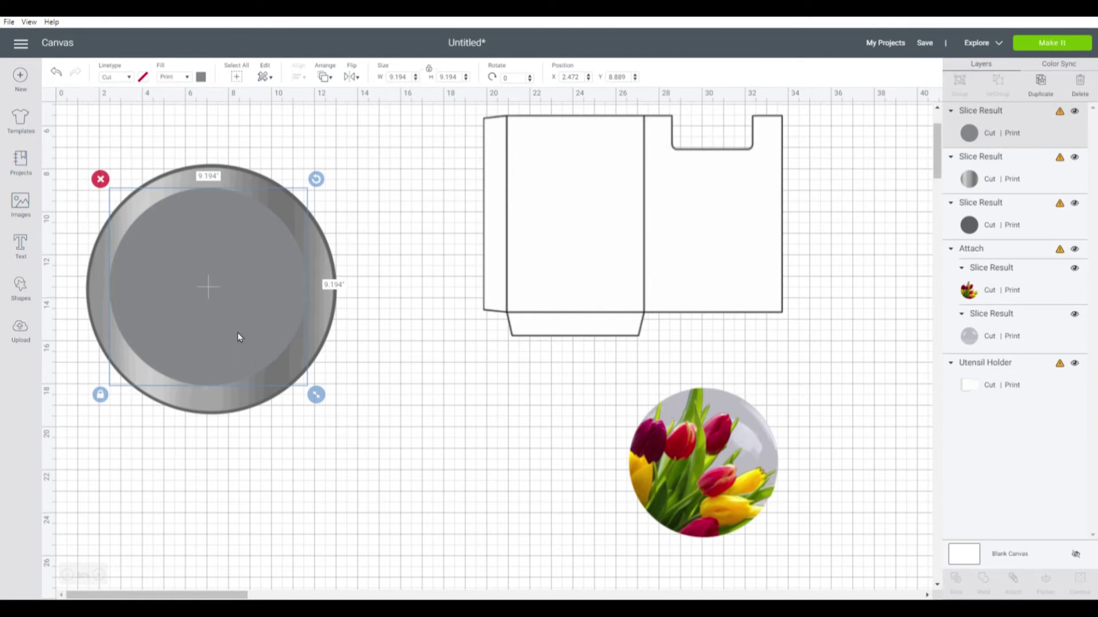
{"action": "left_click_drag", "start_coordinate": [215, 288], "coordinate": [213, 290]}
{"action": "left_click", "coordinate": [416, 466]}
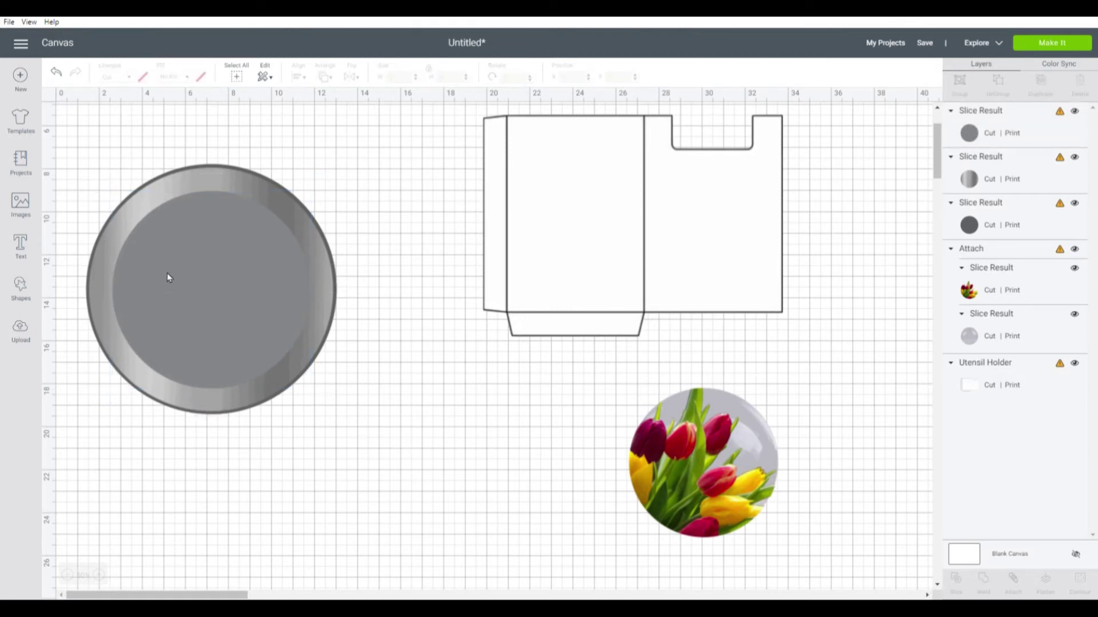
- Move the attached tulip-and-sphere decoration against the plate's lower edge and bring it to the front
{"action": "left_click", "coordinate": [745, 488]}
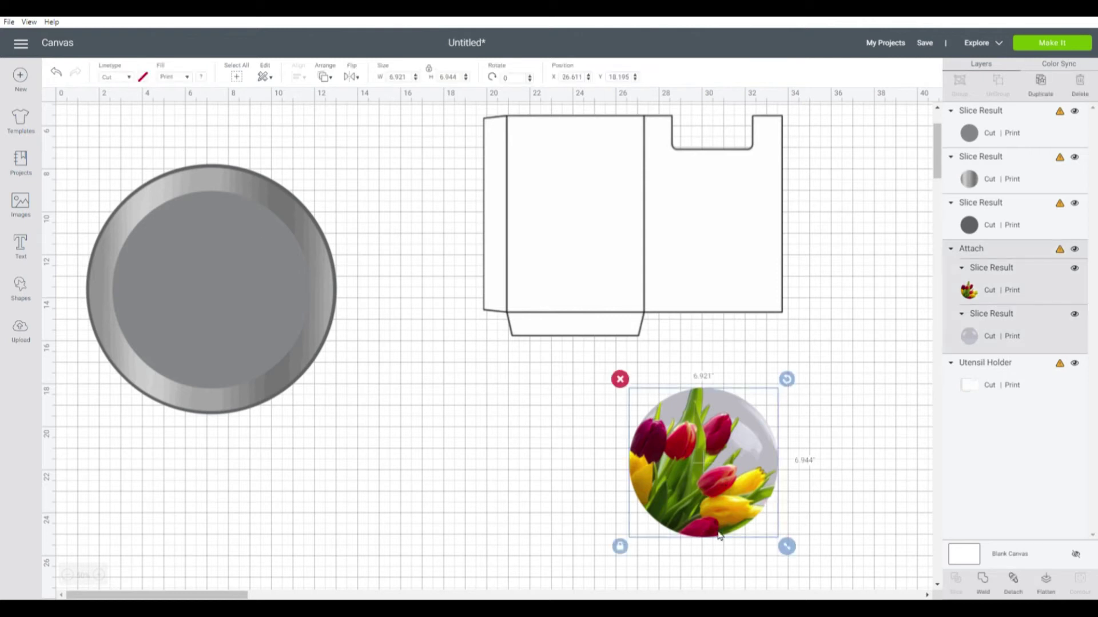
{"action": "left_click_drag", "start_coordinate": [707, 482], "coordinate": [365, 407]}
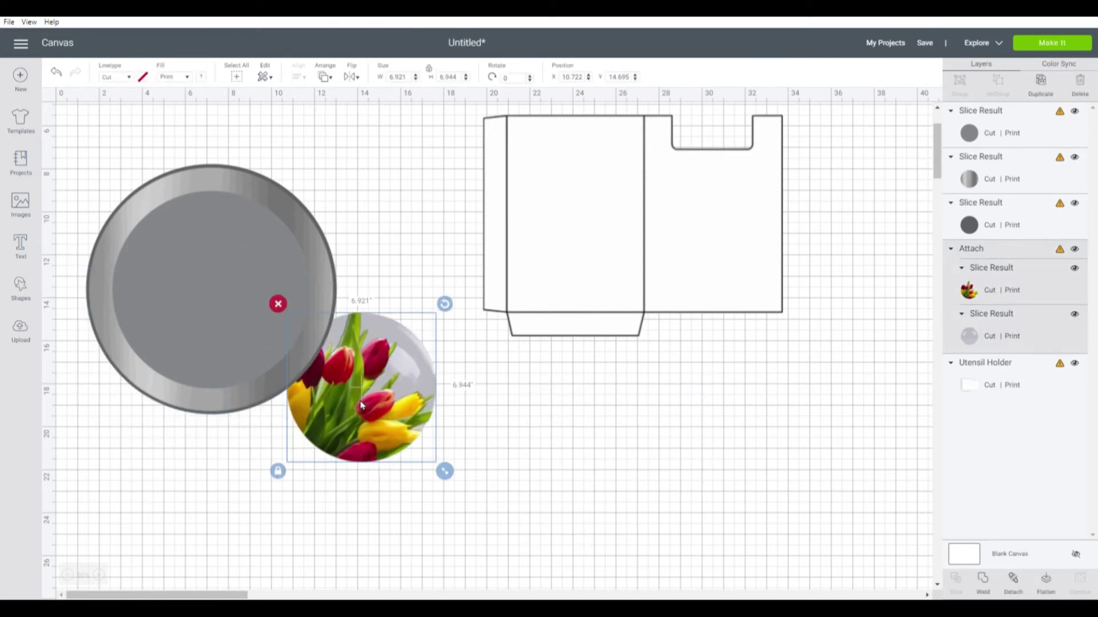
{"action": "right_click", "coordinate": [365, 407]}
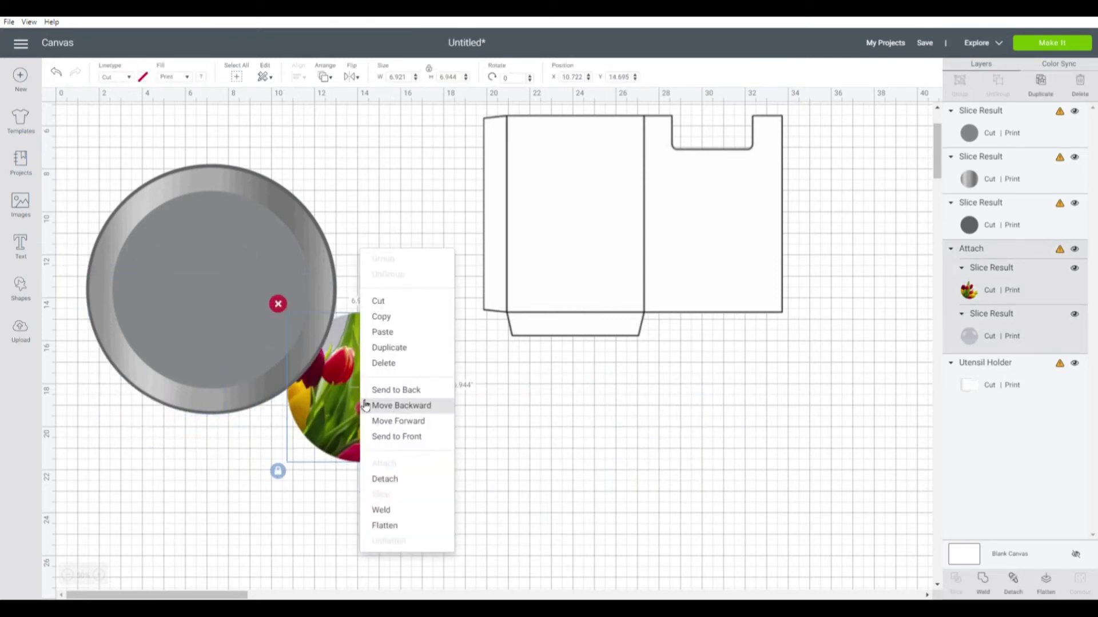
{"action": "left_click", "coordinate": [422, 444]}
- Enlarge the tulip decoration to about 9.36 × 9.39 inches and centre it inside the silver ring at about X 2.5, Y 8.9
{"action": "left_click_drag", "start_coordinate": [379, 430], "coordinate": [223, 317]}
{"action": "left_click_drag", "start_coordinate": [288, 356], "coordinate": [333, 400]}
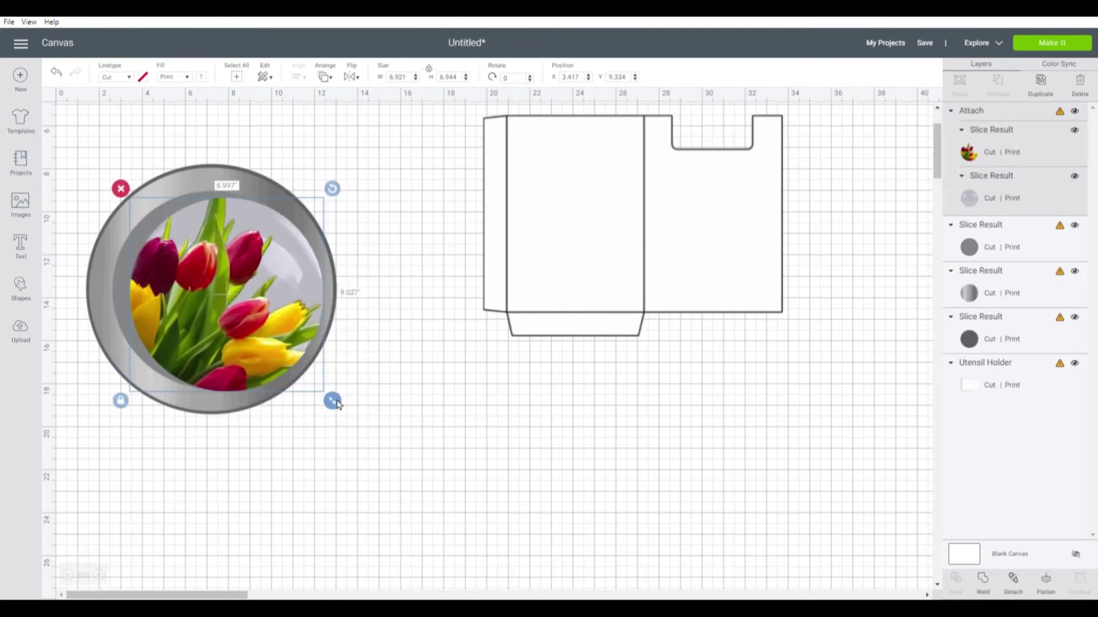
{"action": "mouse_move", "coordinate": [253, 318]}
{"action": "left_mouse_down"}
{"action": "mouse_move", "coordinate": [239, 301]}
{"action": "mouse_move", "coordinate": [234, 316]}
{"action": "mouse_move", "coordinate": [246, 300]}
{"action": "left_mouse_up"}
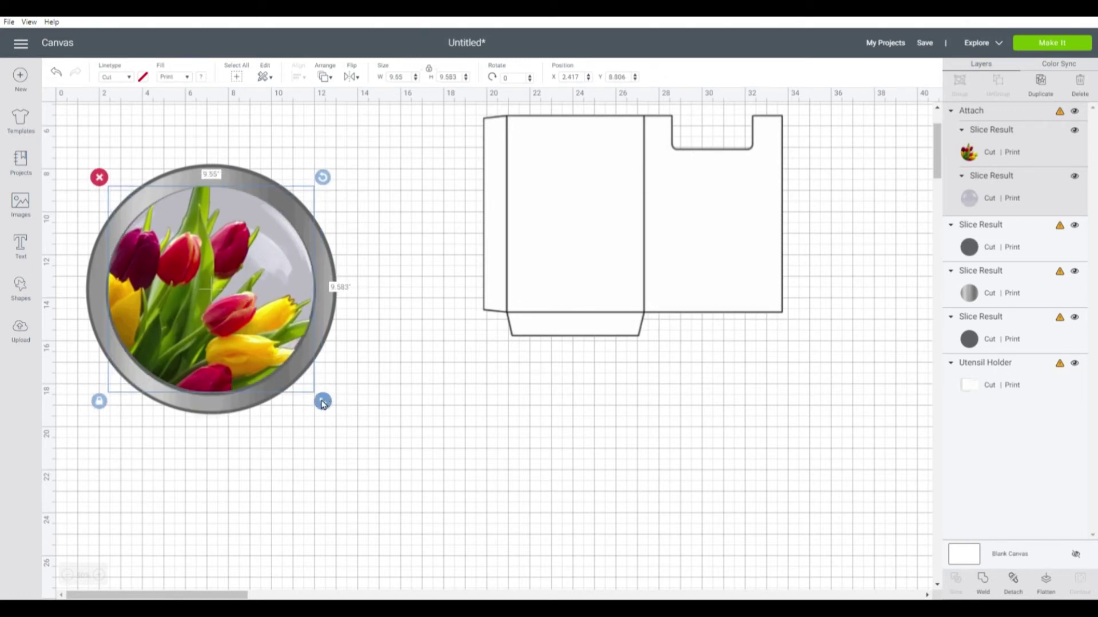
{"action": "left_click_drag", "start_coordinate": [322, 402], "coordinate": [318, 397]}
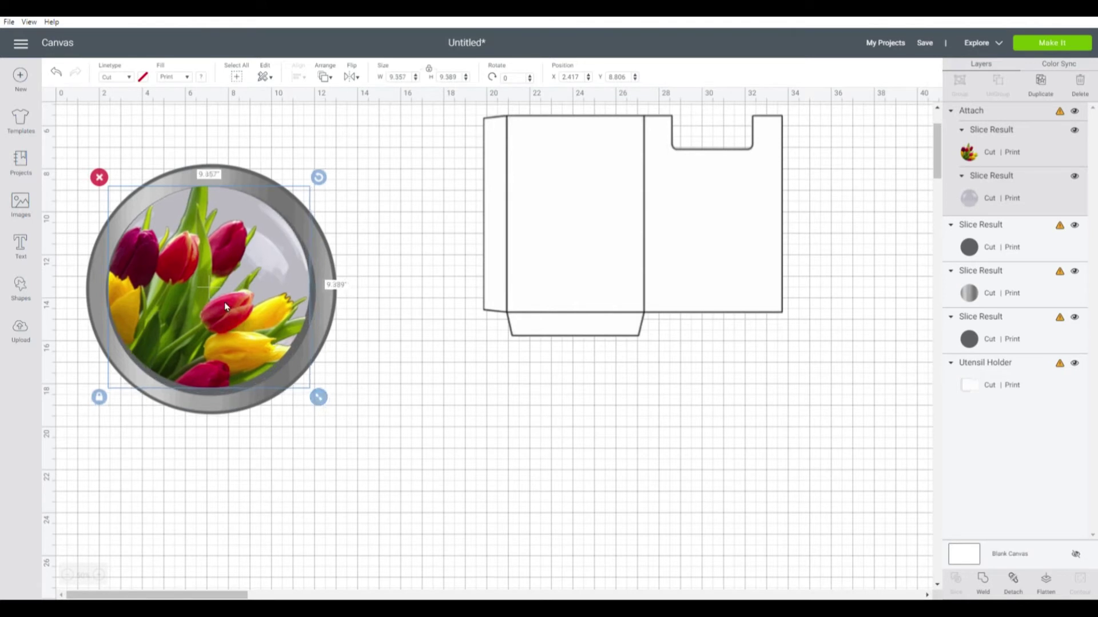
{"action": "left_click_drag", "start_coordinate": [226, 307], "coordinate": [227, 310]}
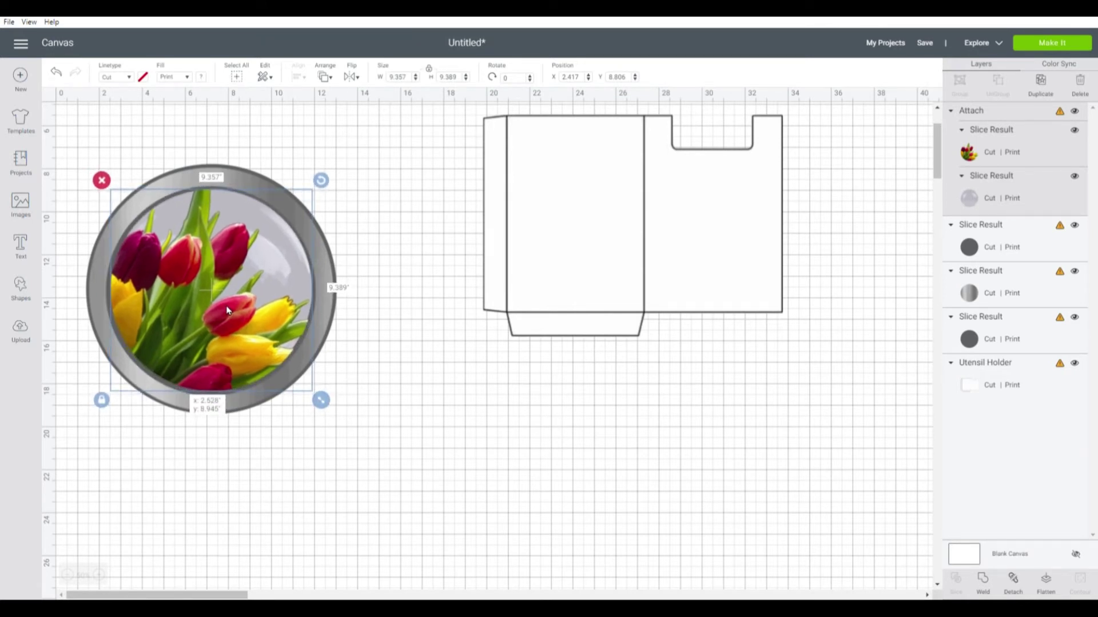
{"action": "left_click_drag", "start_coordinate": [227, 311], "coordinate": [227, 310]}
- Detach the tulips from the sphere and refine the layered circles, reducing the dark outer circle to about 11.44 inches
{"action": "left_click", "coordinate": [388, 423]}
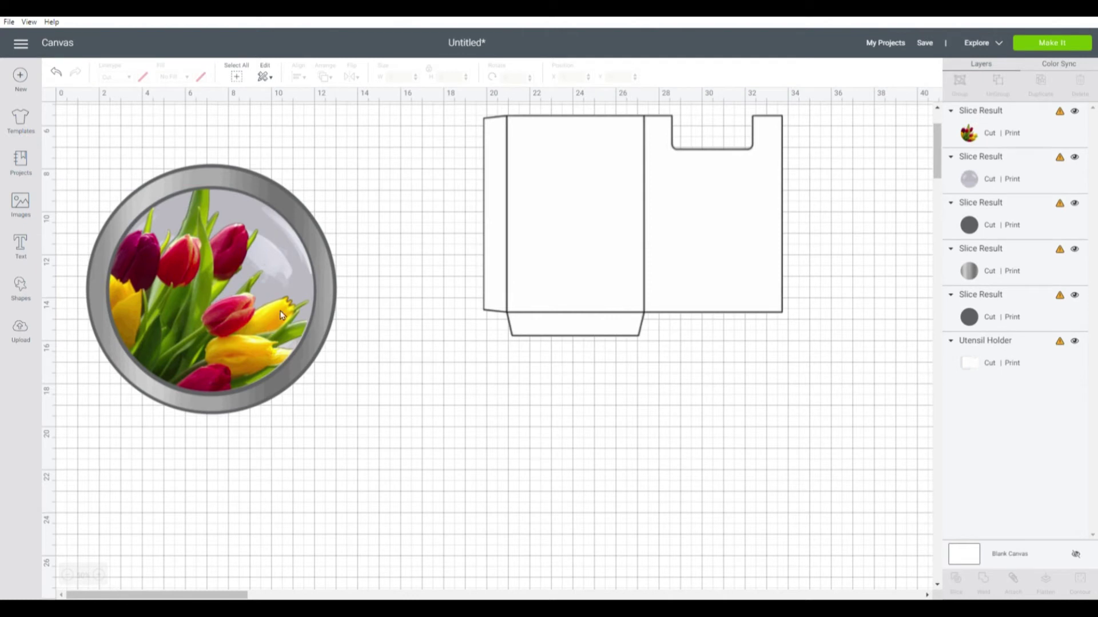
{"action": "left_click", "coordinate": [290, 193]}
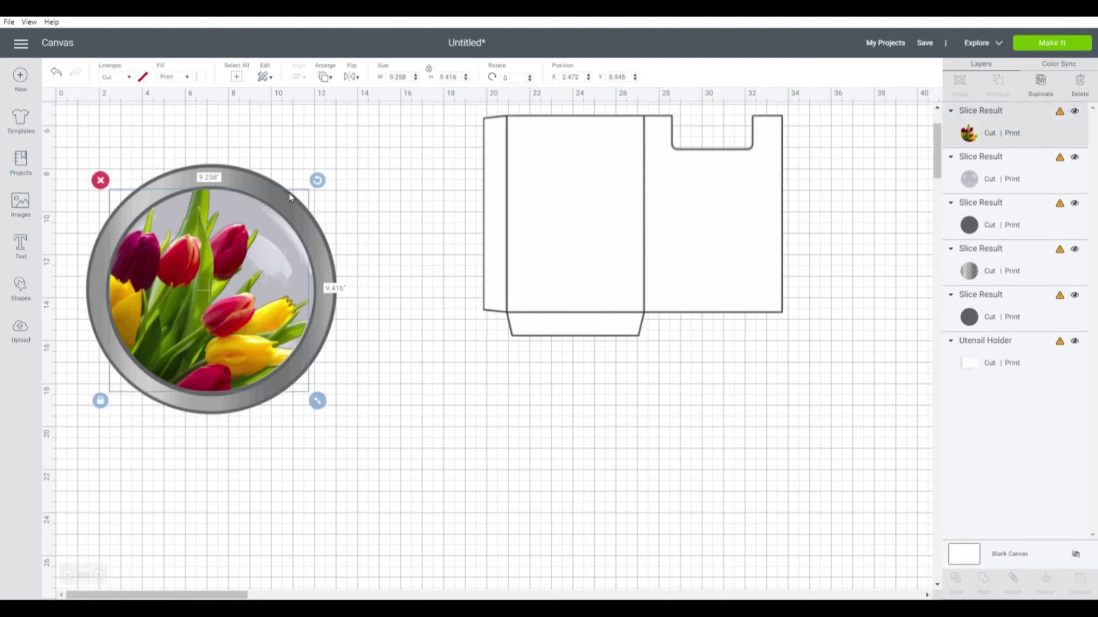
{"action": "left_click", "coordinate": [337, 315]}
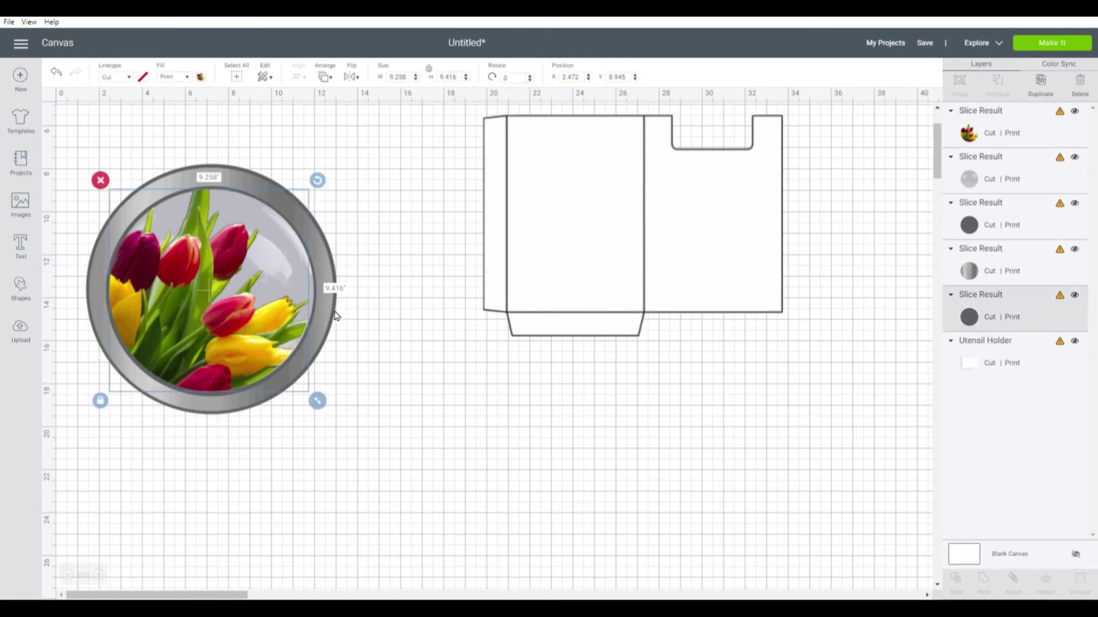
{"action": "left_click", "coordinate": [321, 447]}
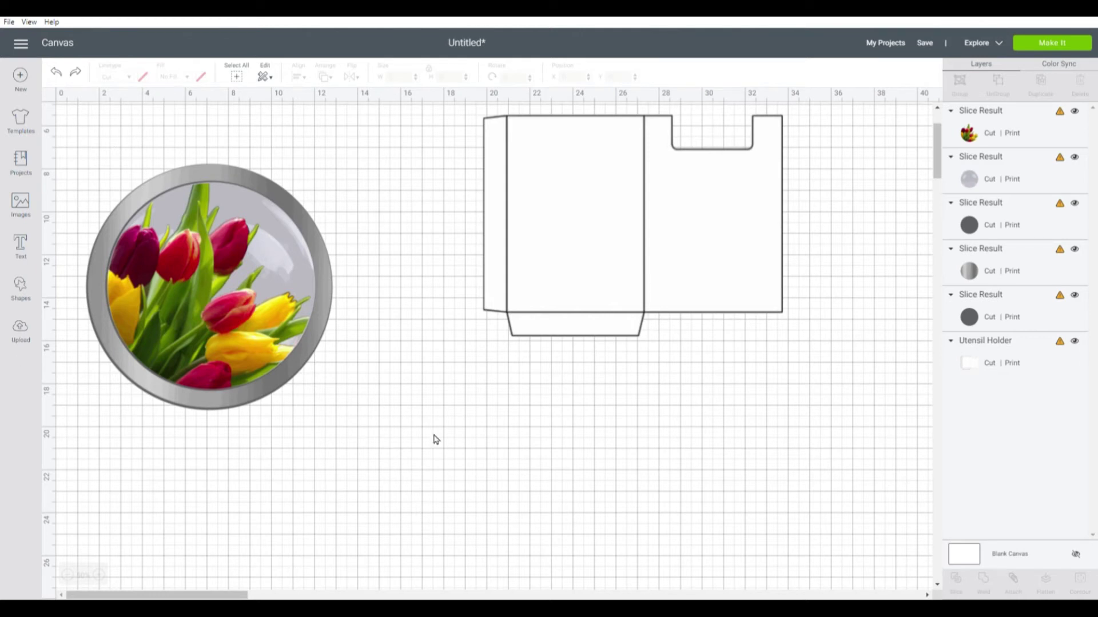
- Select the tulips, sphere and all plate circles and attach them together
{"action": "left_click_drag", "start_coordinate": [86, 153], "coordinate": [353, 475]}
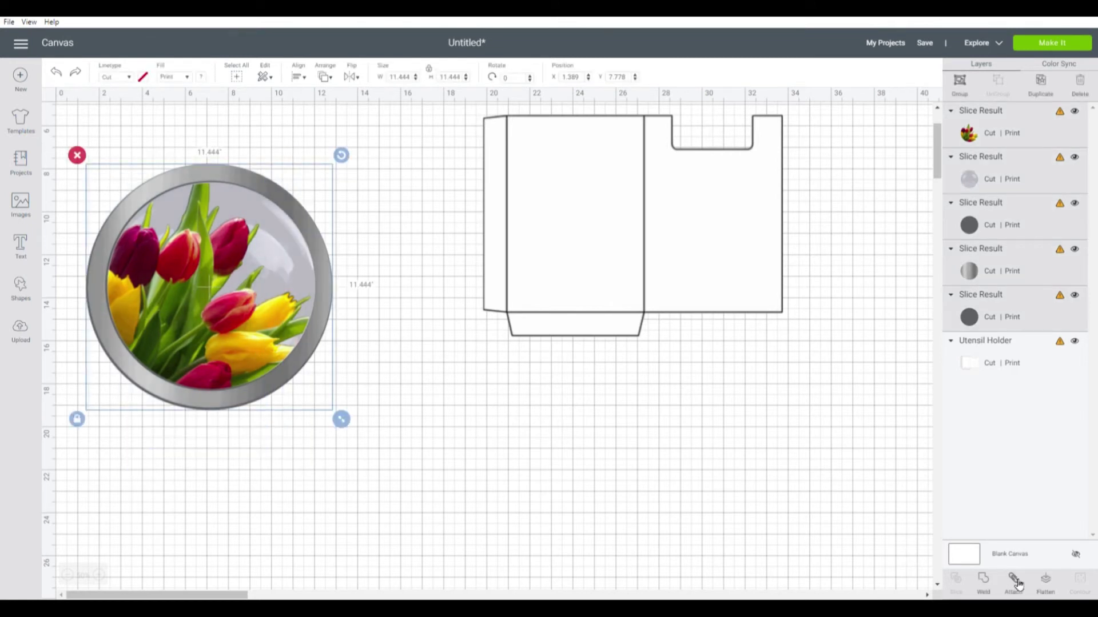
{"action": "left_click_drag", "start_coordinate": [65, 130], "coordinate": [368, 456]}
{"action": "left_click", "coordinate": [1023, 582]}
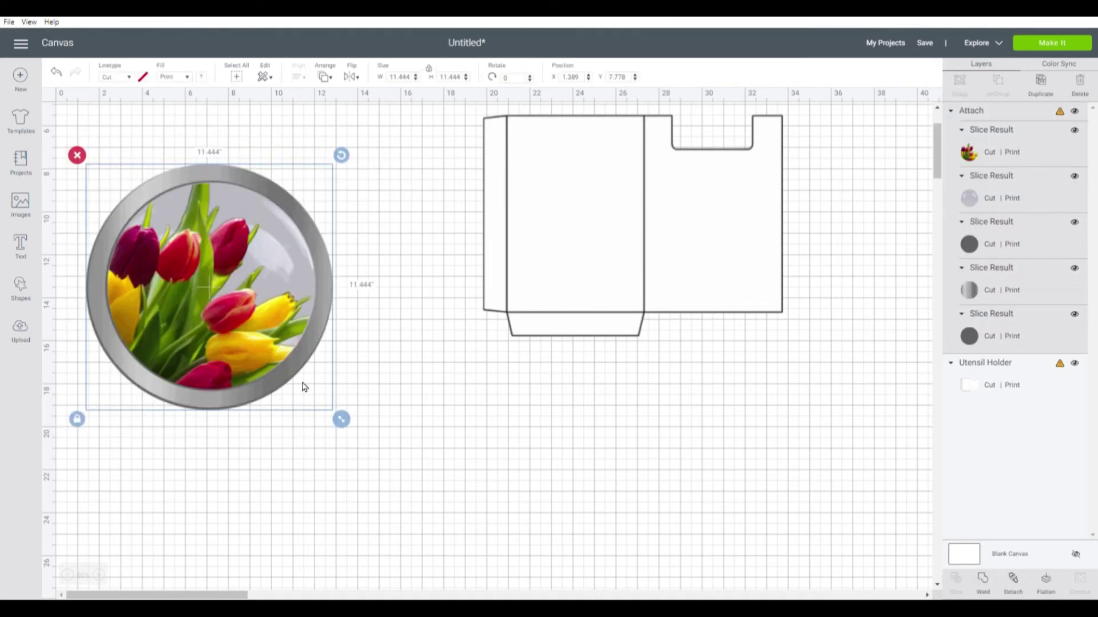
- Shrink the attached plate decoration to about 5.33 inches and move it aside to about X 30.2, Y 19.25
{"action": "left_click_drag", "start_coordinate": [163, 298], "coordinate": [279, 395]}
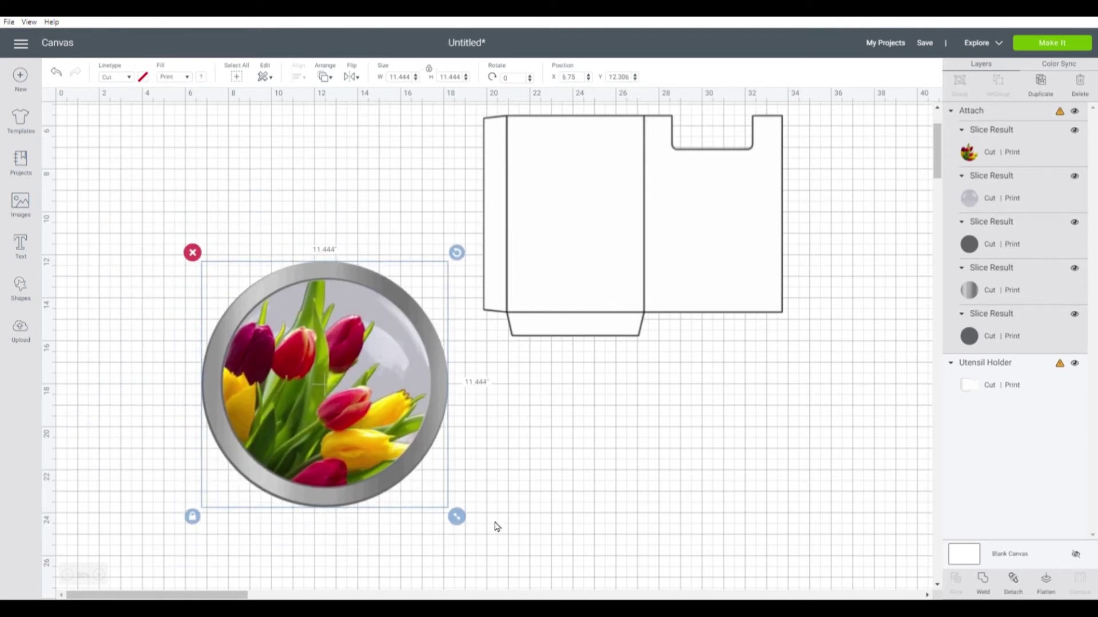
{"action": "left_click_drag", "start_coordinate": [456, 518], "coordinate": [311, 412]}
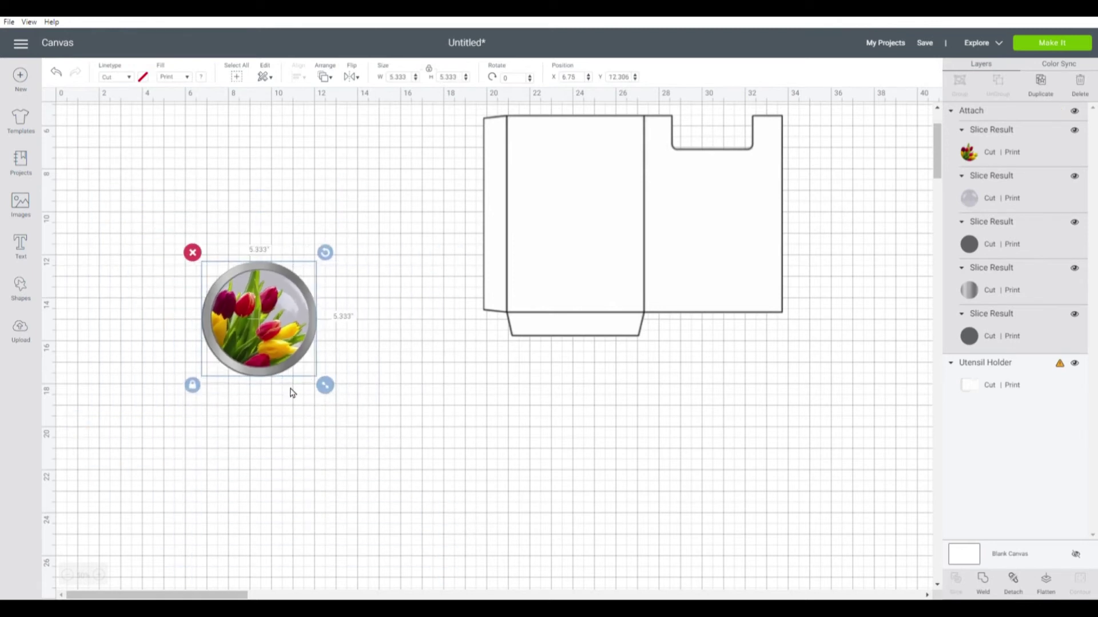
{"action": "left_click_drag", "start_coordinate": [216, 316], "coordinate": [720, 464]}
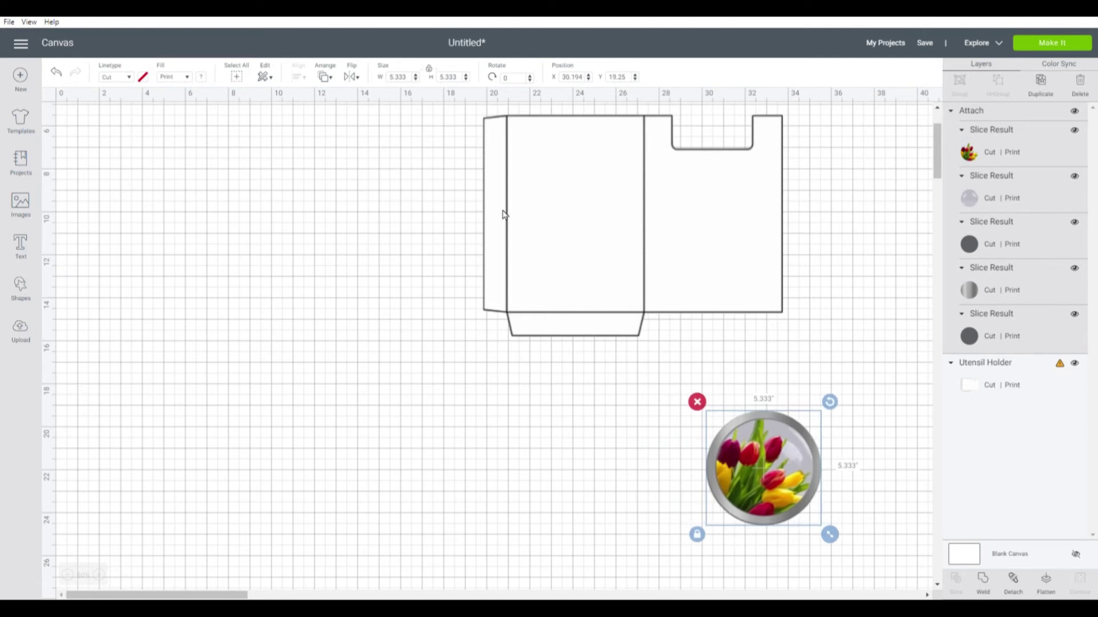
- Move the utensil holder template into the cleared canvas area at about X 7.1, Y 13.7
{"action": "left_click", "coordinate": [551, 213]}
{"action": "left_click_drag", "start_coordinate": [552, 212], "coordinate": [326, 305]}
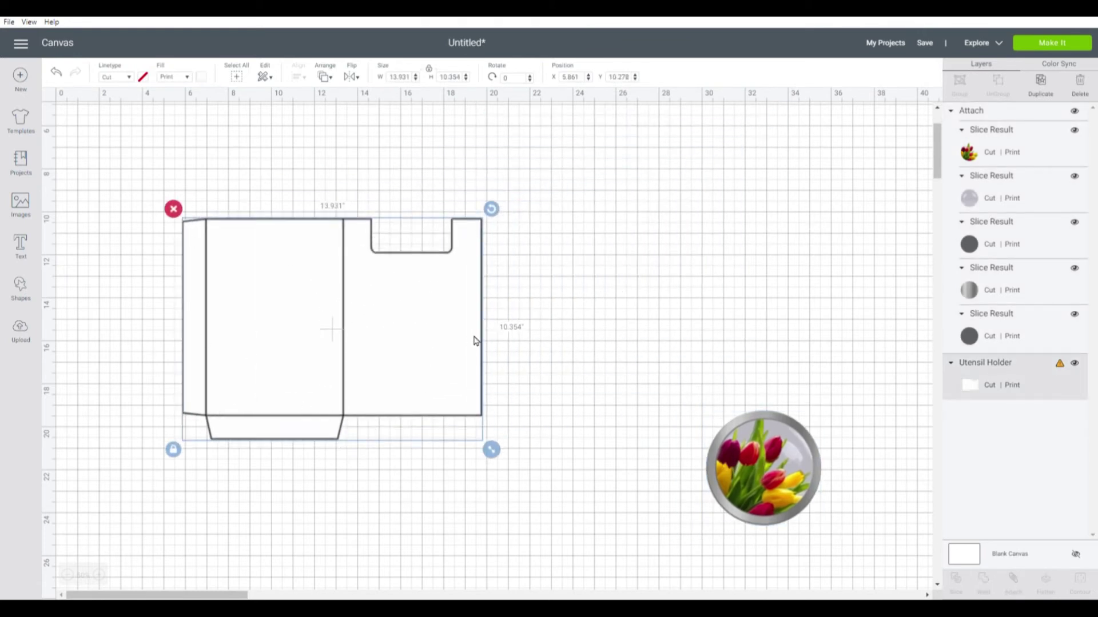
{"action": "left_click_drag", "start_coordinate": [269, 273], "coordinate": [267, 378]}
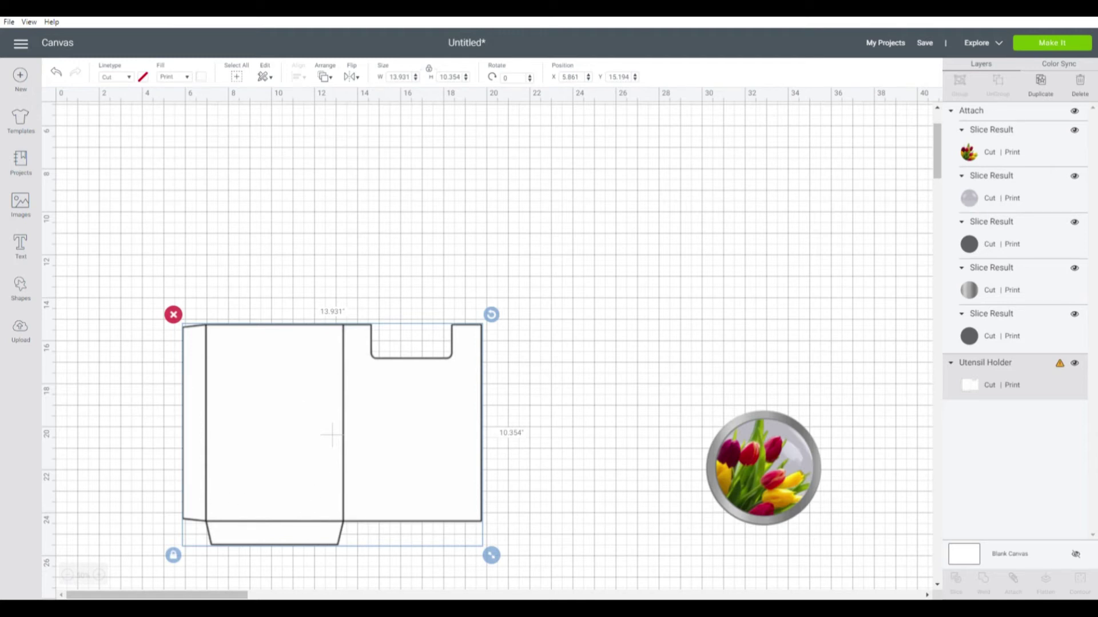
{"action": "key", "text": "ctrl+z"}
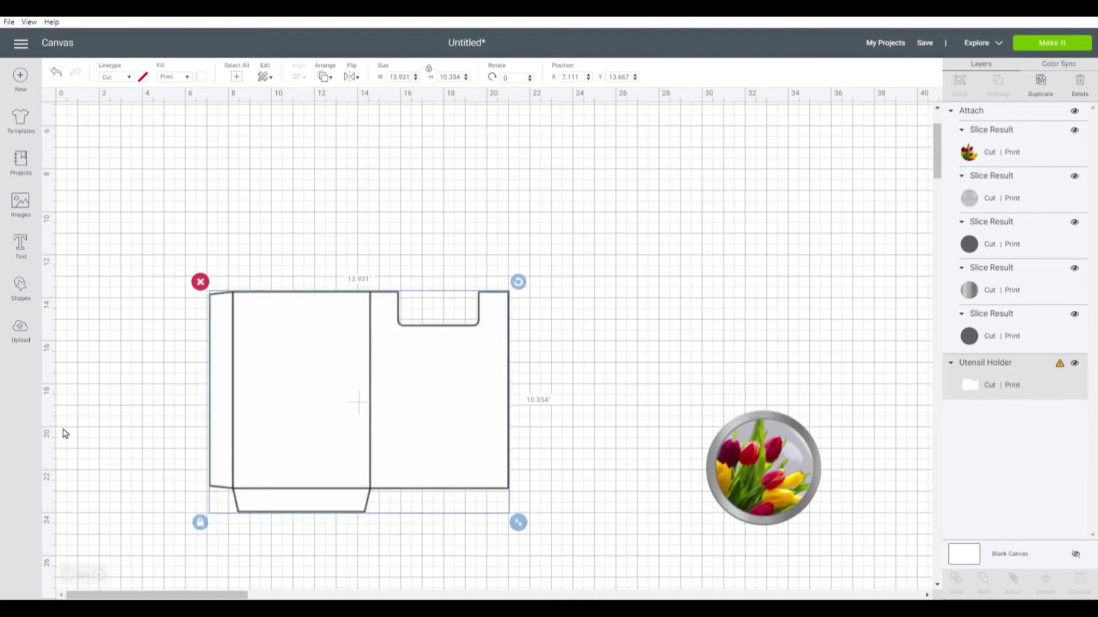
- Add a square shape and move it to an empty area at about X 25.7, Y 8
{"action": "left_click", "coordinate": [26, 293]}
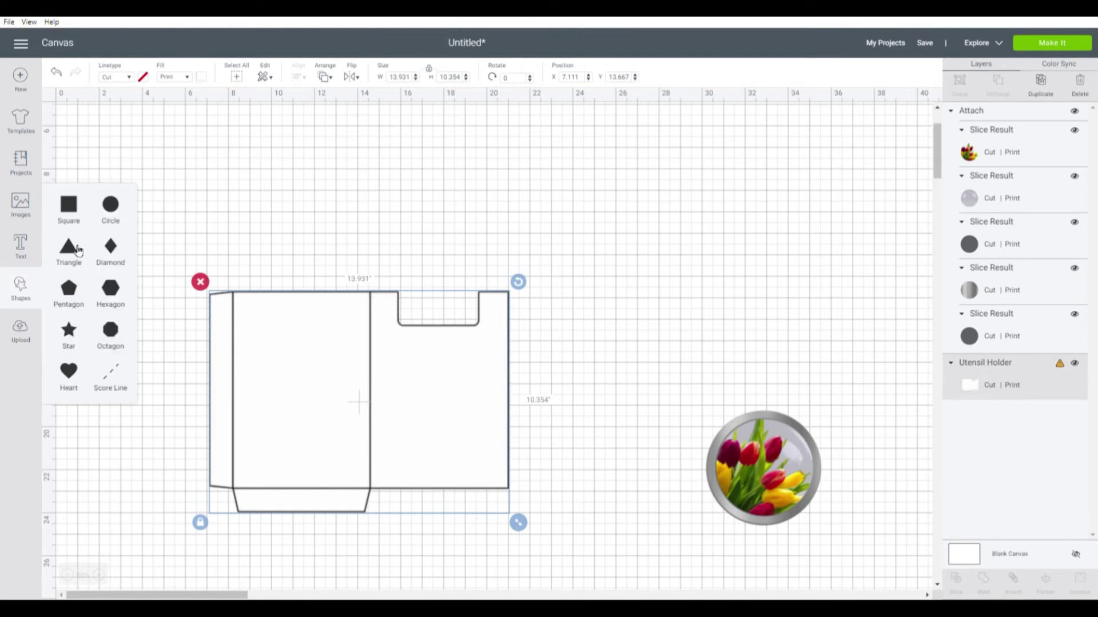
{"action": "left_click", "coordinate": [79, 210]}
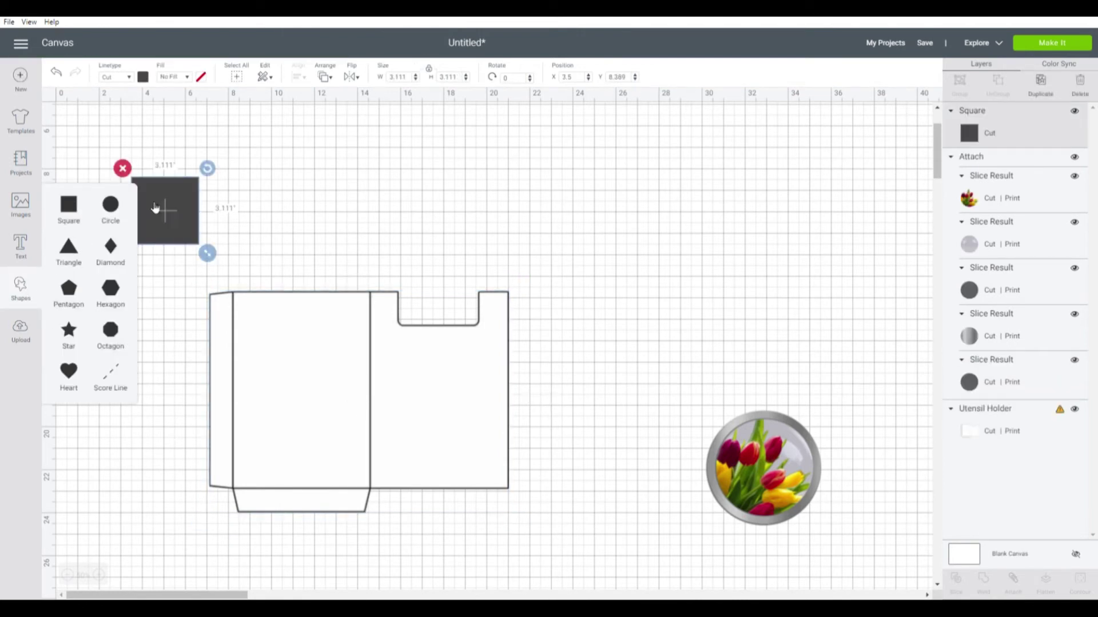
{"action": "left_click_drag", "start_coordinate": [154, 225], "coordinate": [633, 215]}
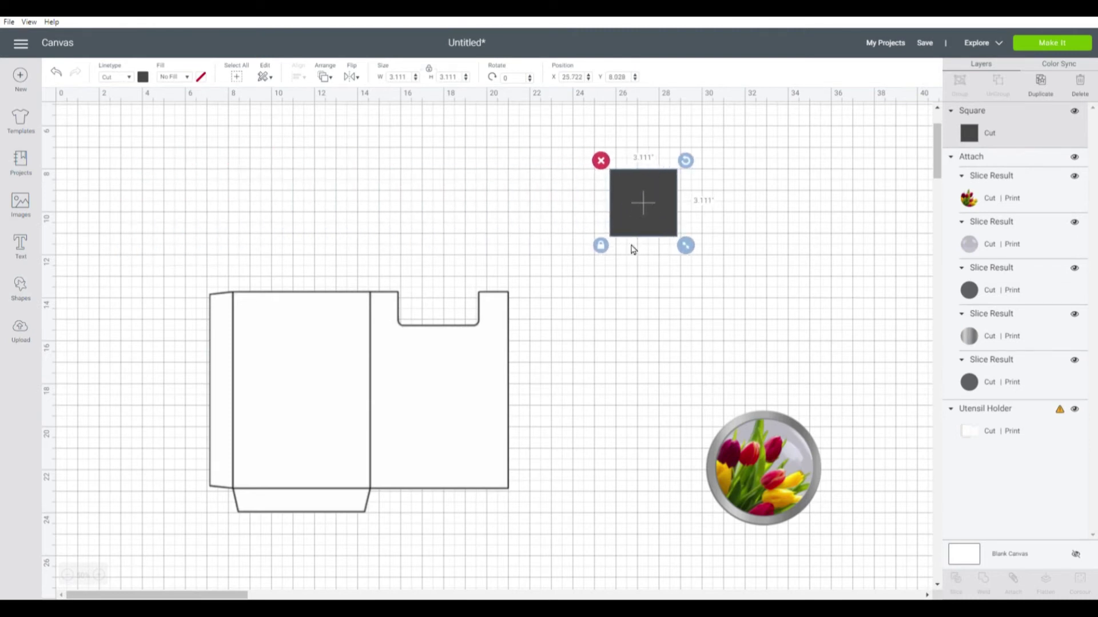
- Unlock the square's proportions, set its height to 7 inches and place it just above the template's uncut panel
{"action": "left_click", "coordinate": [601, 247]}
{"action": "left_click", "coordinate": [449, 80]}
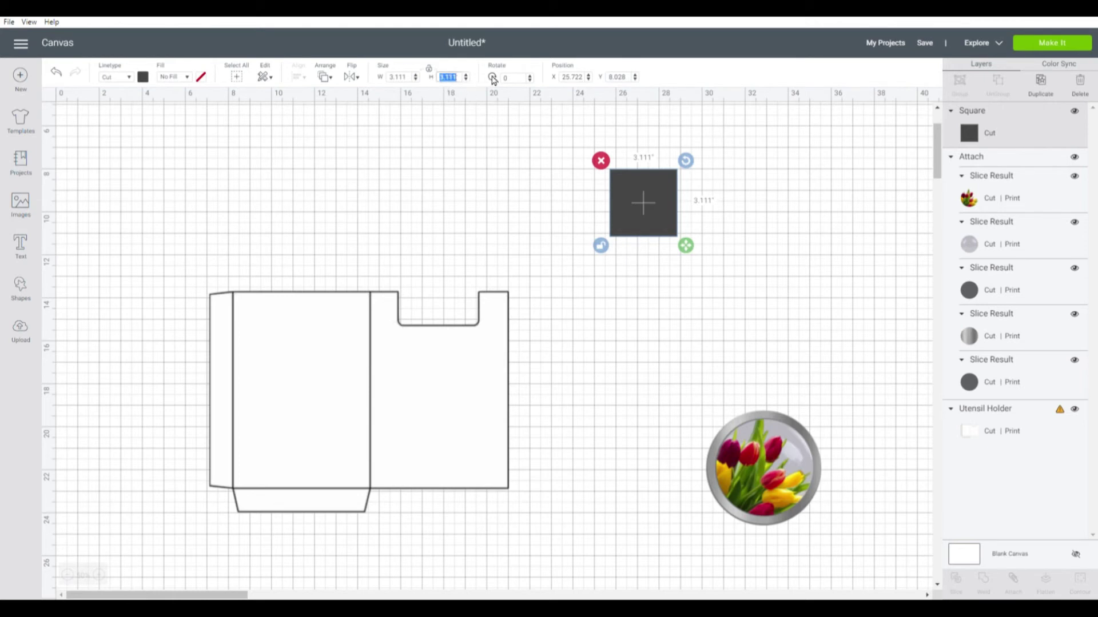
{"action": "type", "text": "7"}
{"action": "key", "text": "Return"}
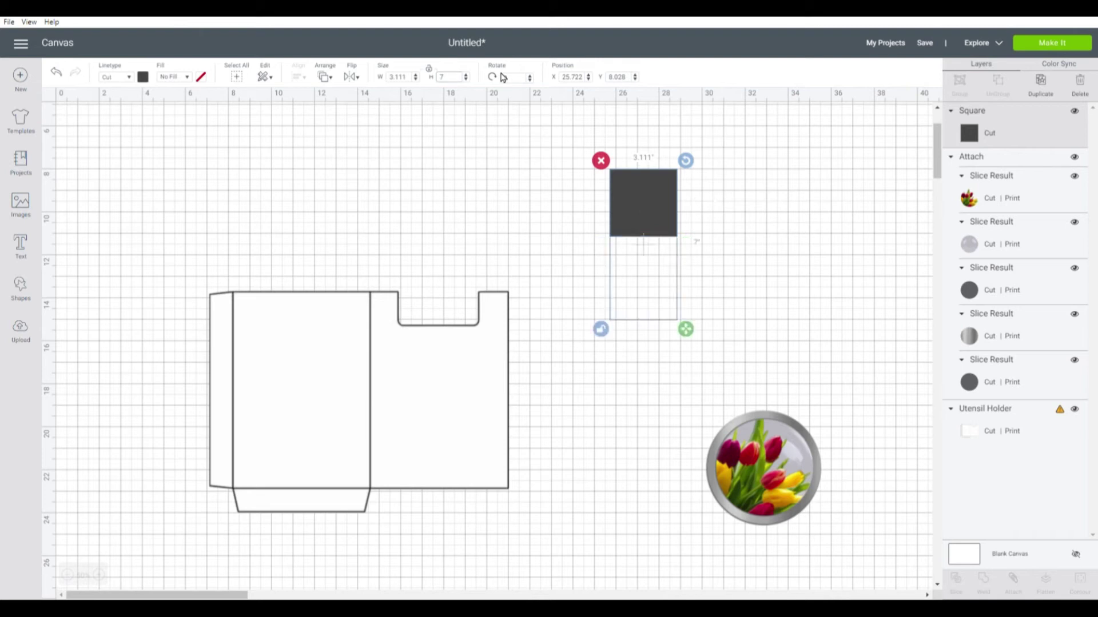
{"action": "left_click_drag", "start_coordinate": [664, 250], "coordinate": [339, 207]}
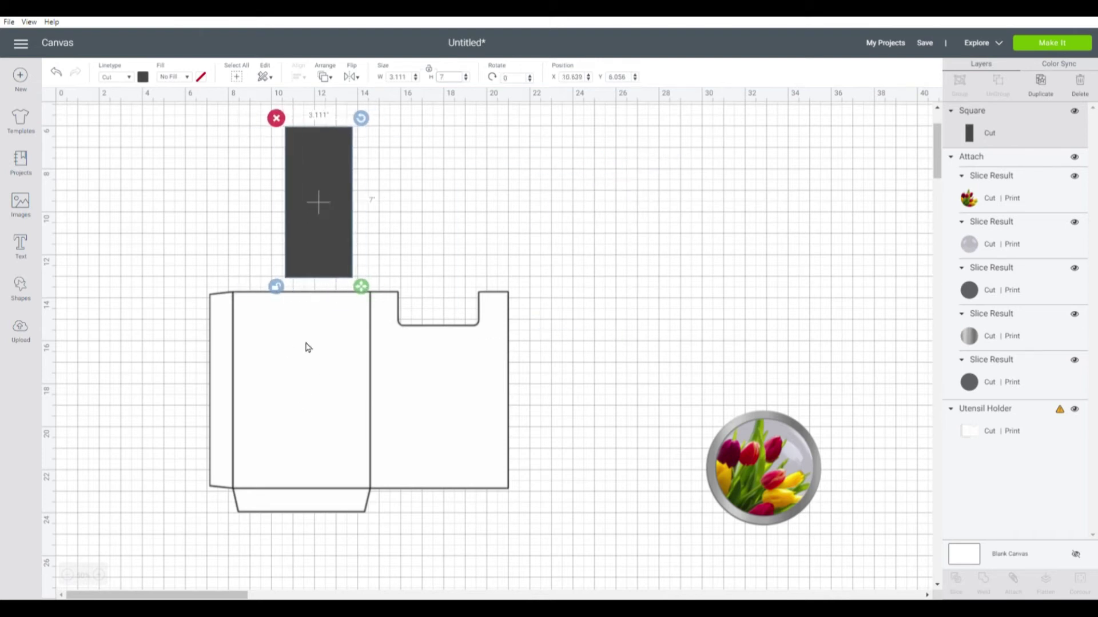
- Shrink the utensil holder template to about 5.46 × 4.06 inches and move it behind the lower part of the dark rectangle
{"action": "left_click", "coordinate": [273, 384]}
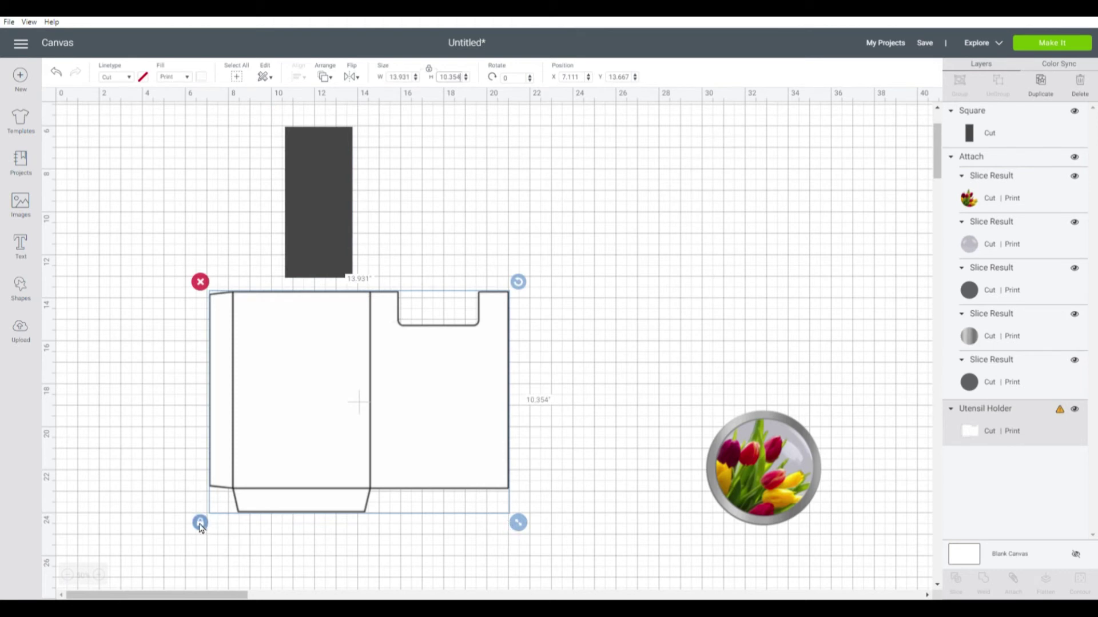
{"action": "left_click_drag", "start_coordinate": [518, 523], "coordinate": [344, 452]}
{"action": "left_click_drag", "start_coordinate": [274, 336], "coordinate": [336, 247]}
- Align the dark rectangle with the template's side and bottom fold lines at about X 10.54, Y 6.22
{"action": "scroll", "coordinate": [336, 427], "scroll_direction": "up", "scroll_amount": 2}
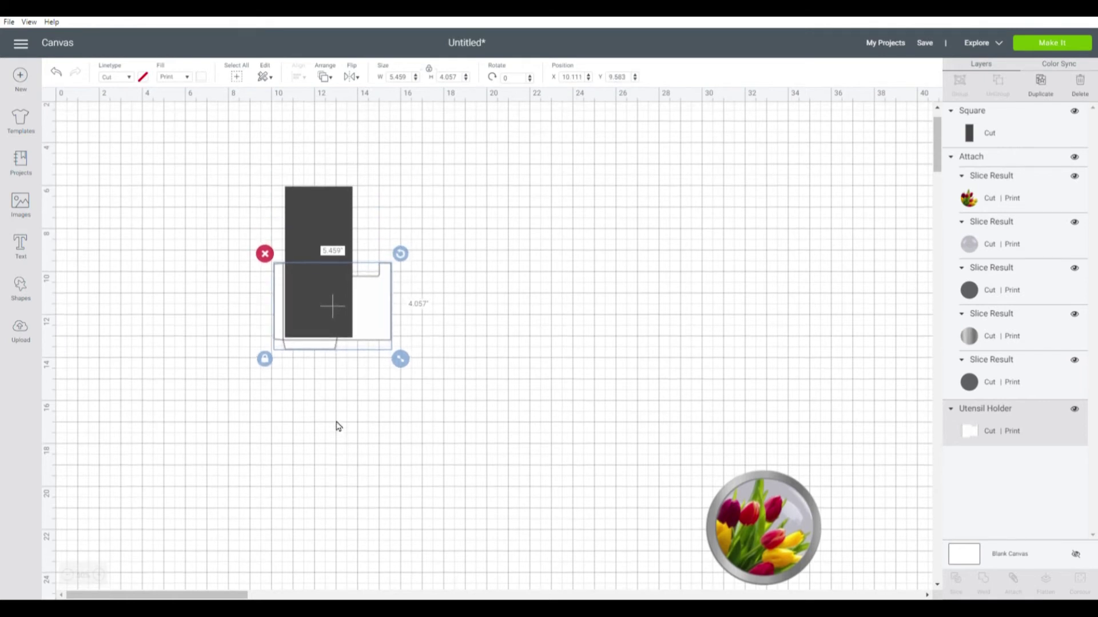
{"action": "left_click", "coordinate": [99, 575]}
{"action": "left_click", "coordinate": [105, 577]}
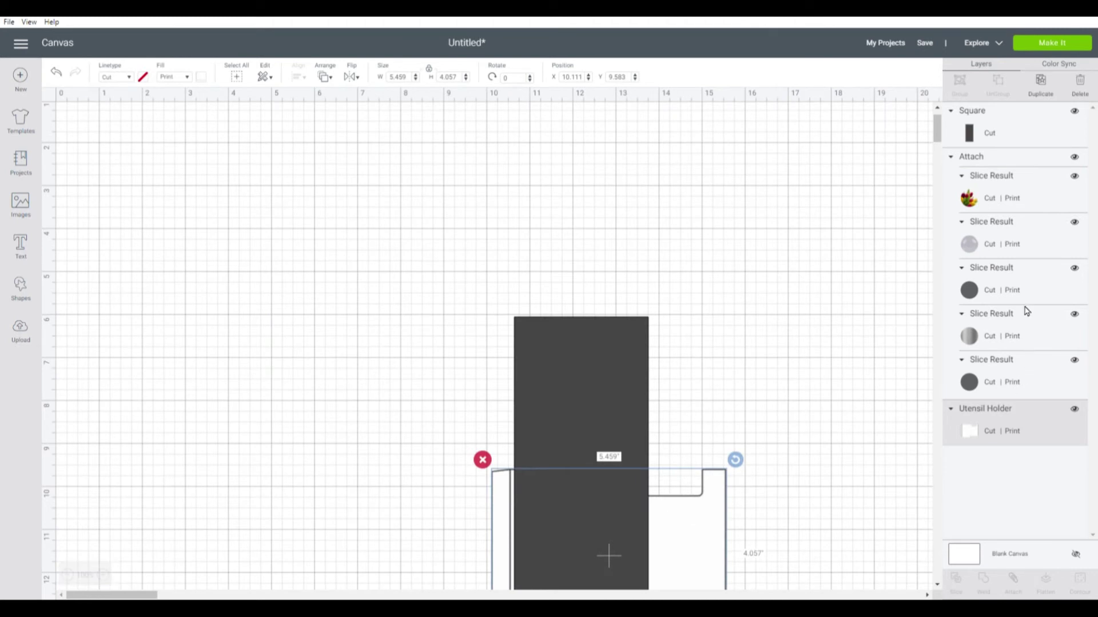
{"action": "left_click_drag", "start_coordinate": [937, 129], "coordinate": [943, 137]}
{"action": "scroll", "coordinate": [629, 246], "scroll_direction": "right", "scroll_amount": 4}
{"action": "left_click_drag", "start_coordinate": [402, 244], "coordinate": [398, 252]}
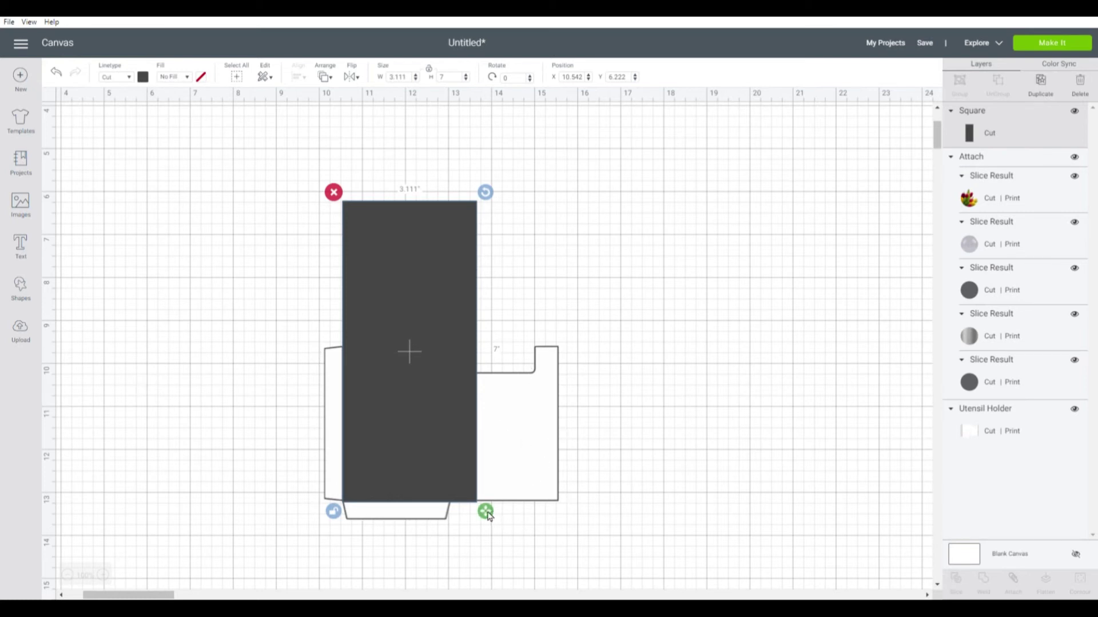
- Enlarge the template to about 6.74 × 5.01 inches at X 10.04, Y 9.43, matching its panel width to the rectangle
{"action": "left_click", "coordinate": [532, 455]}
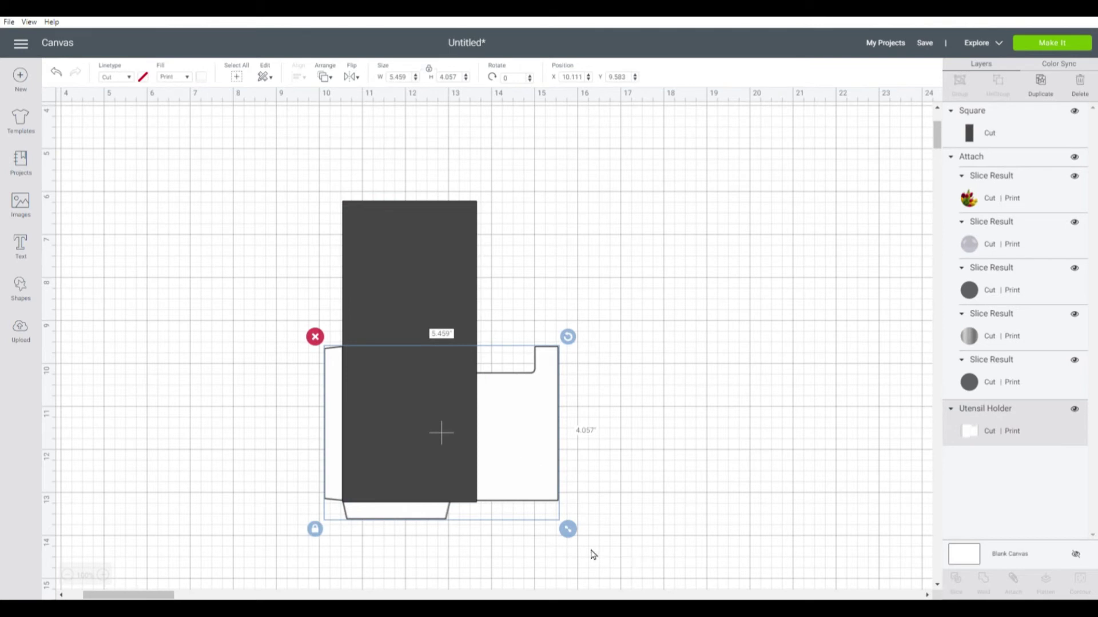
{"action": "left_click_drag", "start_coordinate": [569, 534], "coordinate": [617, 596]}
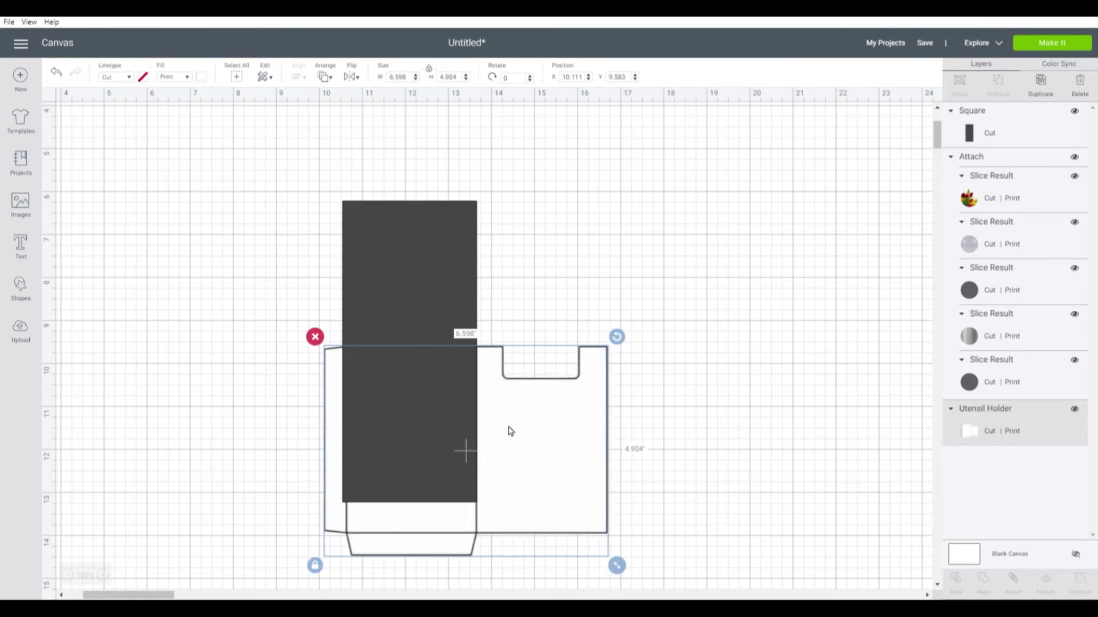
{"action": "left_click_drag", "start_coordinate": [511, 424], "coordinate": [509, 417]}
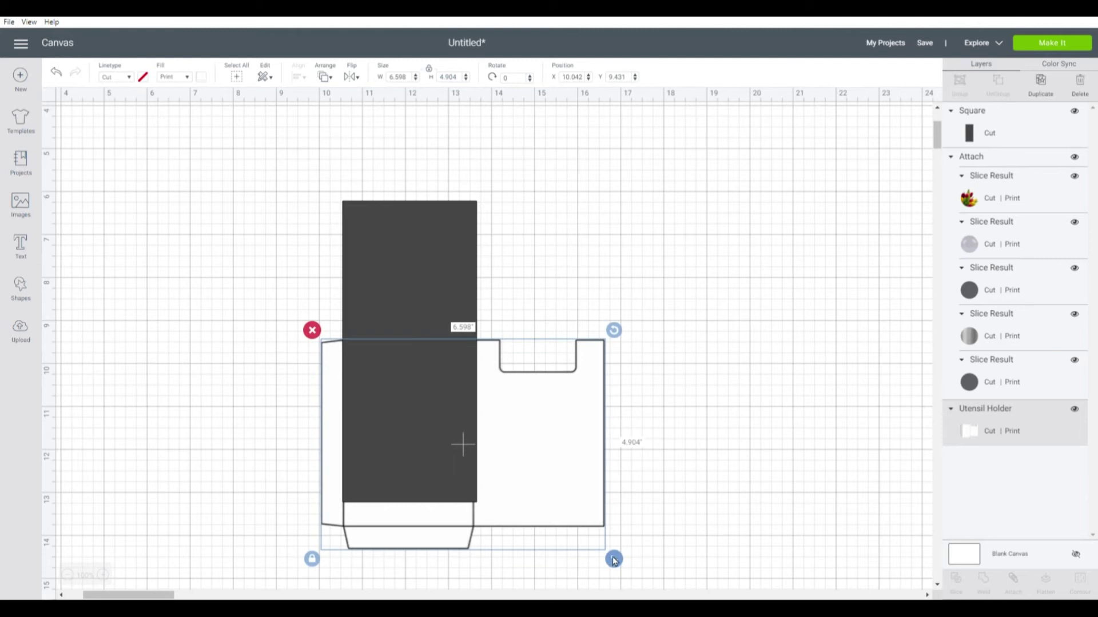
{"action": "left_click_drag", "start_coordinate": [613, 560], "coordinate": [622, 568]}
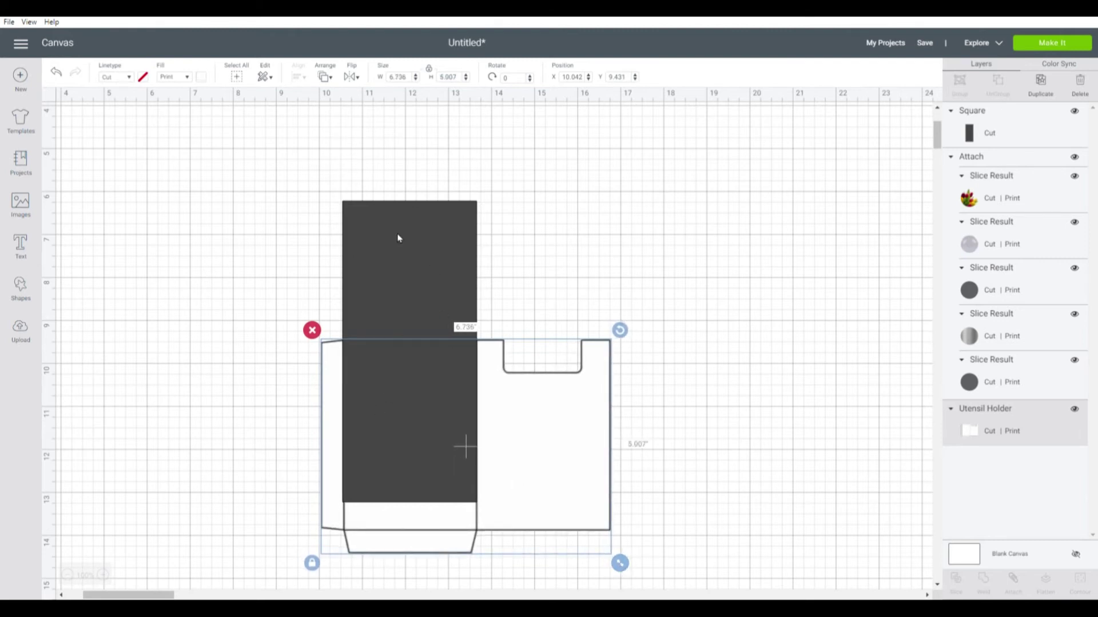
{"action": "left_click", "coordinate": [780, 449]}
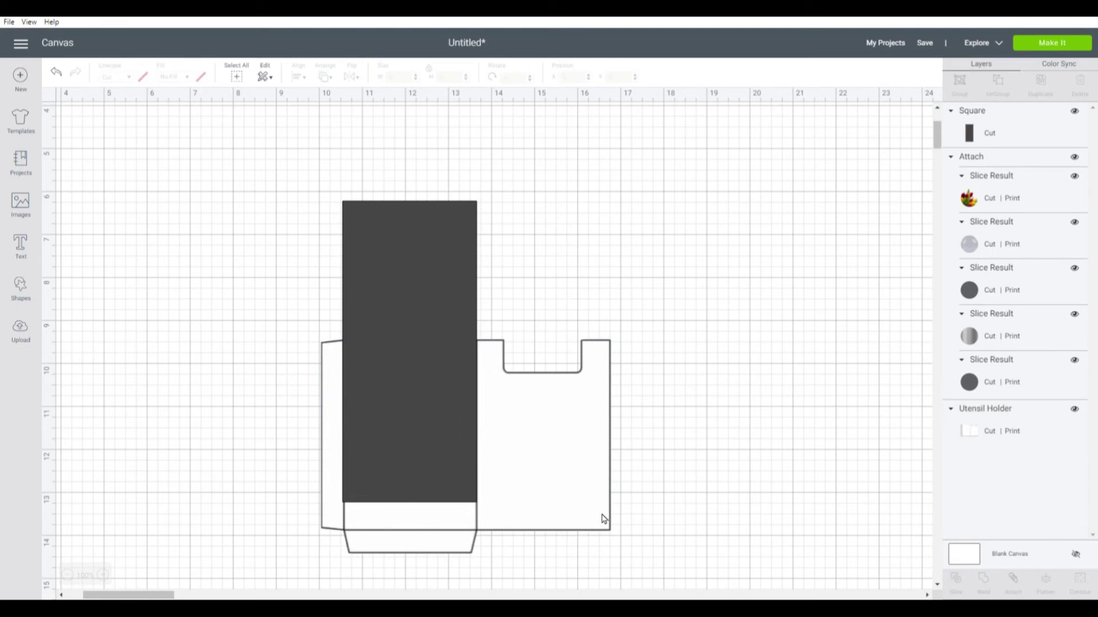
{"action": "left_click", "coordinate": [521, 509]}
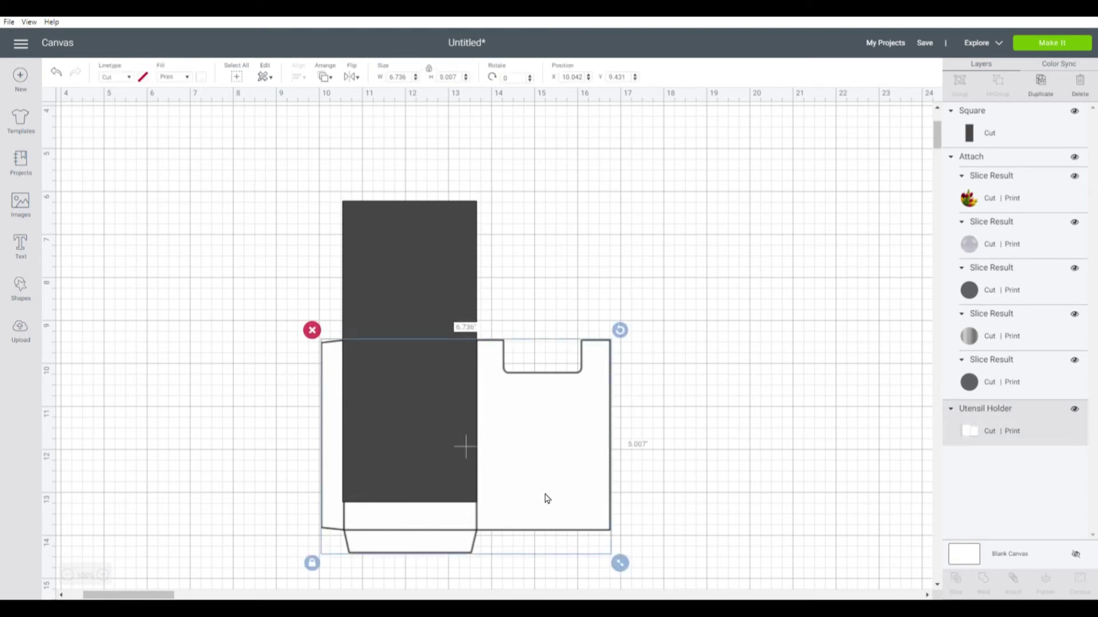
- Nudge the template to about X 10.03, Y 9.35 and lower the dark rectangle until its bottom edge meets the template's bottom fold line
{"action": "left_click_drag", "start_coordinate": [547, 499], "coordinate": [547, 497]}
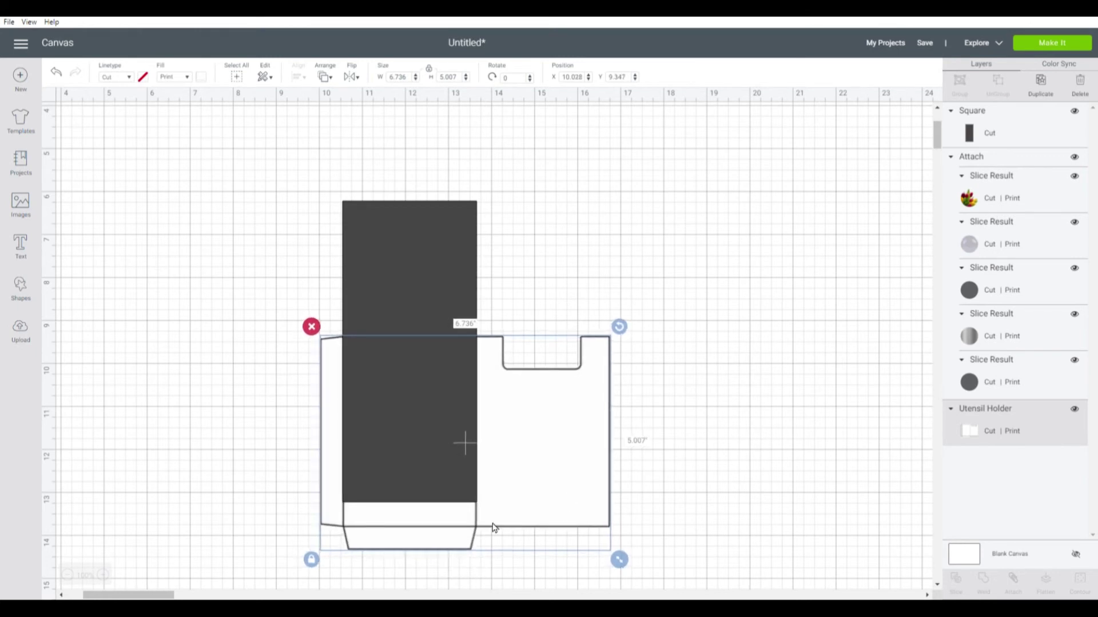
{"action": "left_click", "coordinate": [738, 460]}
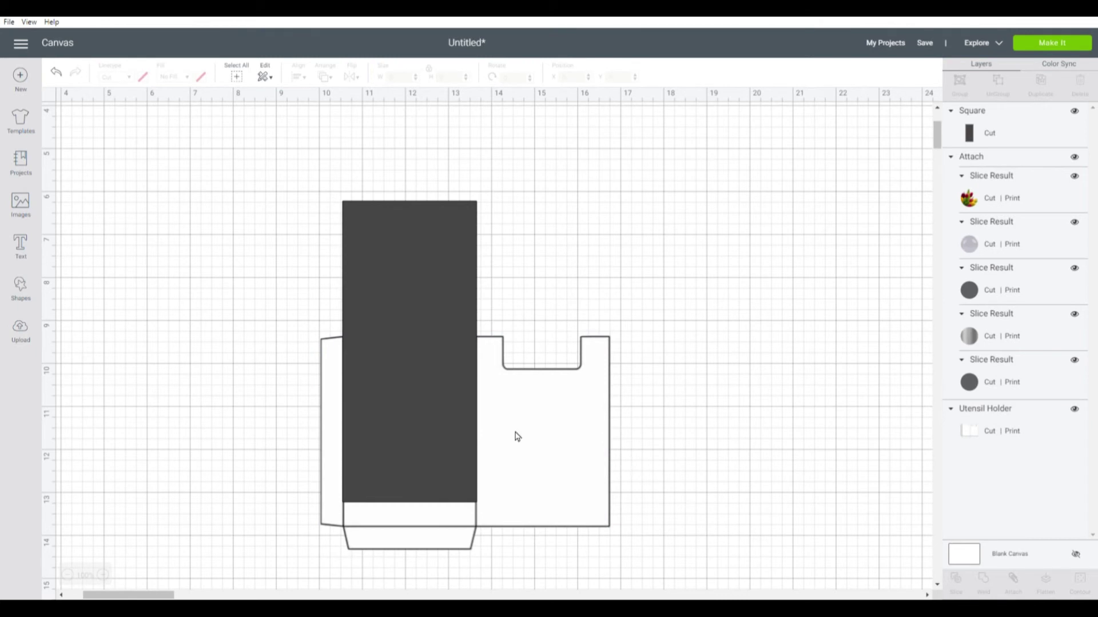
{"action": "left_click", "coordinate": [430, 312]}
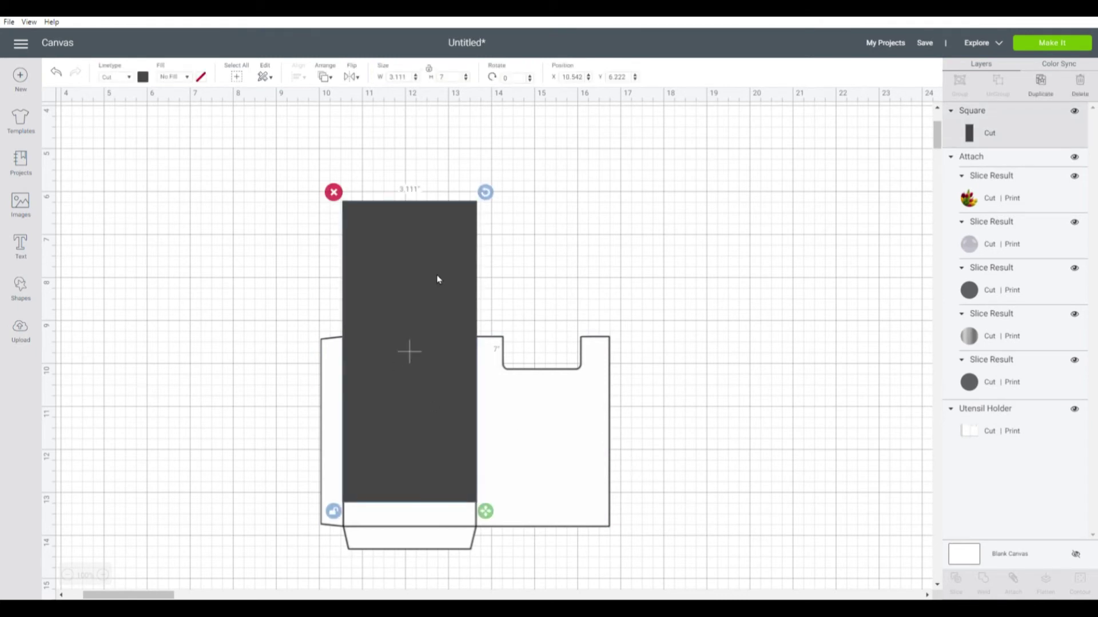
{"action": "left_click_drag", "start_coordinate": [438, 279], "coordinate": [439, 303]}
{"action": "left_click", "coordinate": [743, 296]}
{"action": "mouse_move", "coordinate": [937, 138]}
{"action": "left_mouse_down"}
{"action": "mouse_move", "coordinate": [937, 183]}
{"action": "mouse_move", "coordinate": [930, 143]}
{"action": "left_mouse_up"}
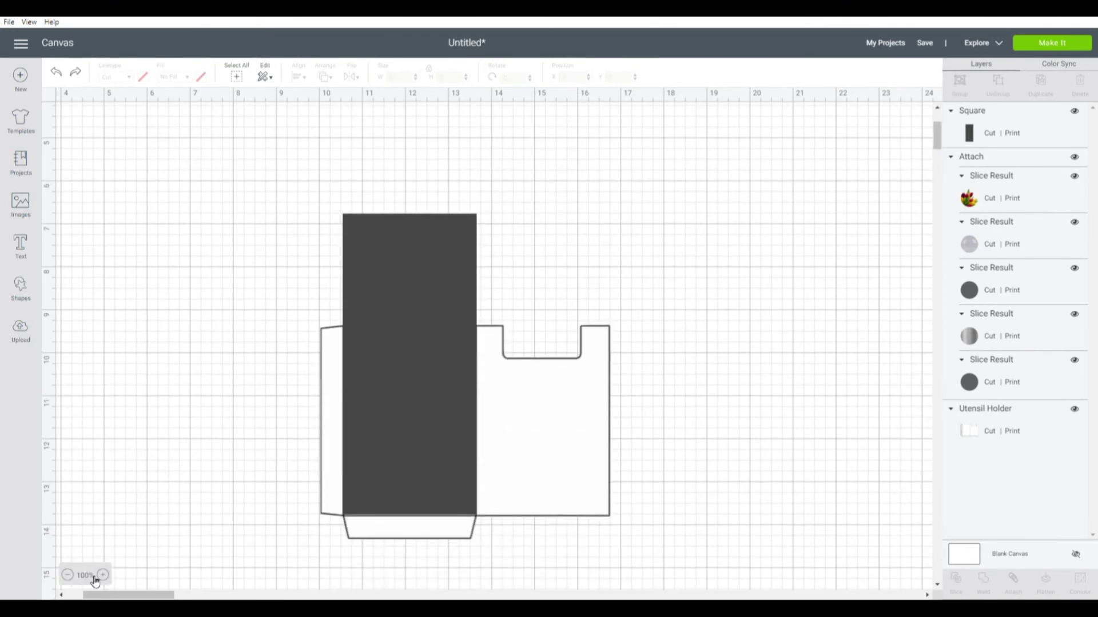
- Bring the tulip emblem near the template and move the dark rectangle and template together to about X 4.14, Y 8.15
{"action": "left_click", "coordinate": [68, 576]}
{"action": "left_click", "coordinate": [69, 576]}
{"action": "left_click_drag", "start_coordinate": [574, 403], "coordinate": [276, 200]}
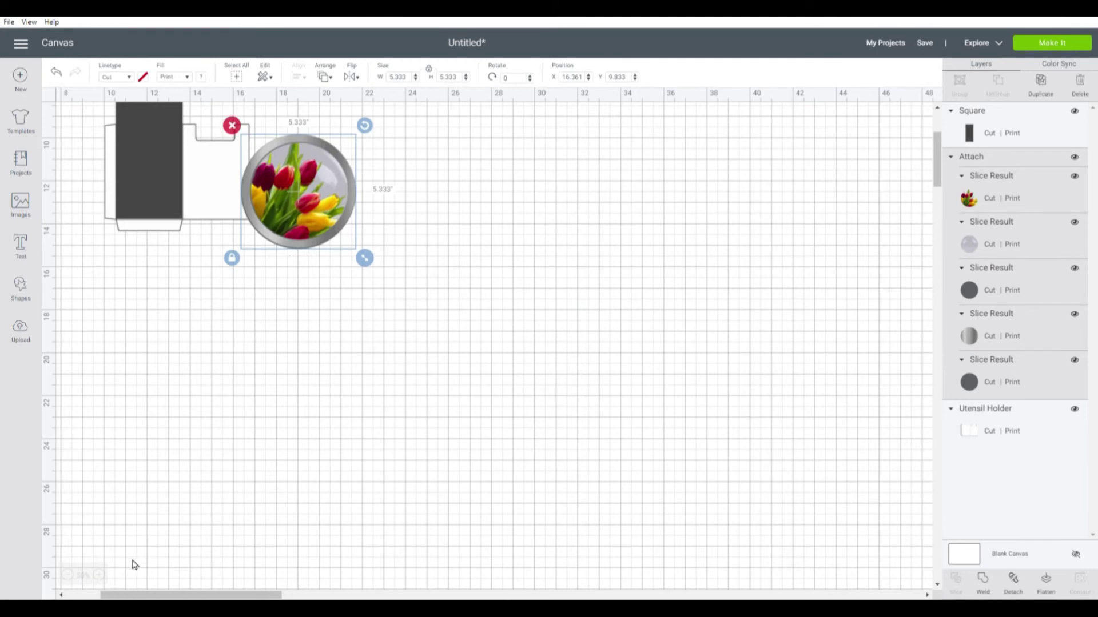
{"action": "left_click_drag", "start_coordinate": [938, 179], "coordinate": [939, 164]}
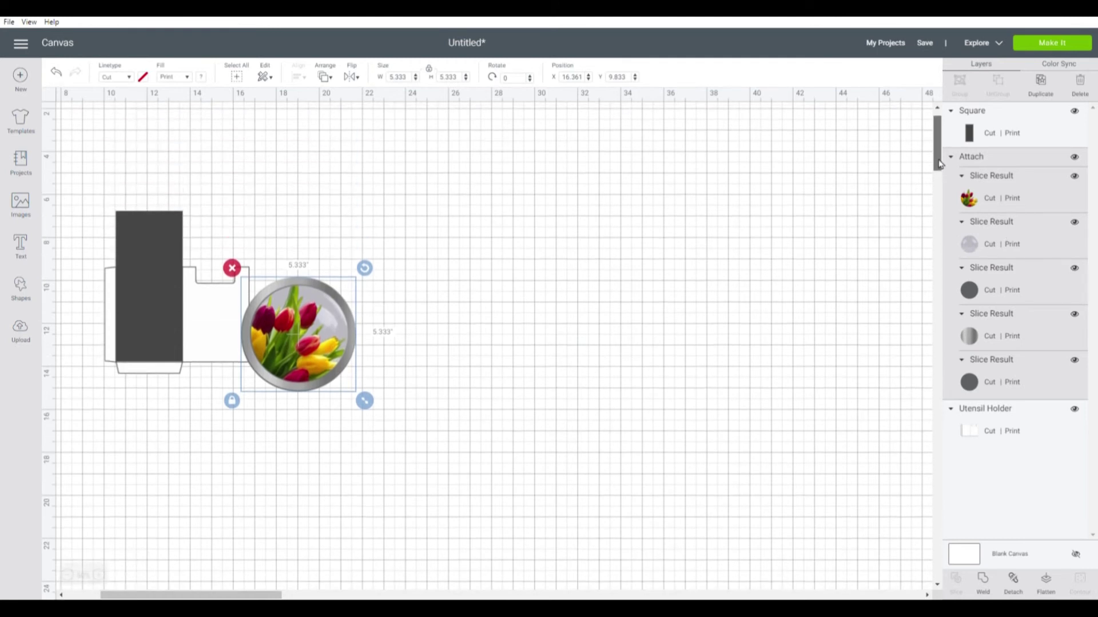
{"action": "scroll", "coordinate": [54, 498], "scroll_direction": "left", "scroll_amount": 3}
{"action": "left_click", "coordinate": [100, 575]}
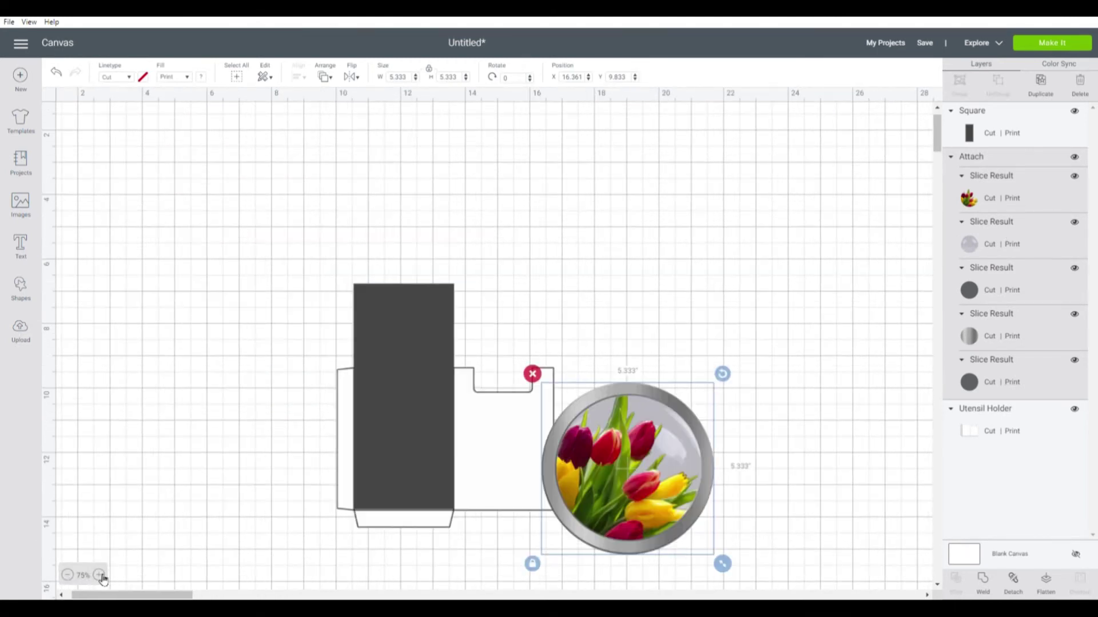
{"action": "left_click", "coordinate": [100, 575]}
{"action": "left_click_drag", "start_coordinate": [543, 338], "coordinate": [286, 401]}
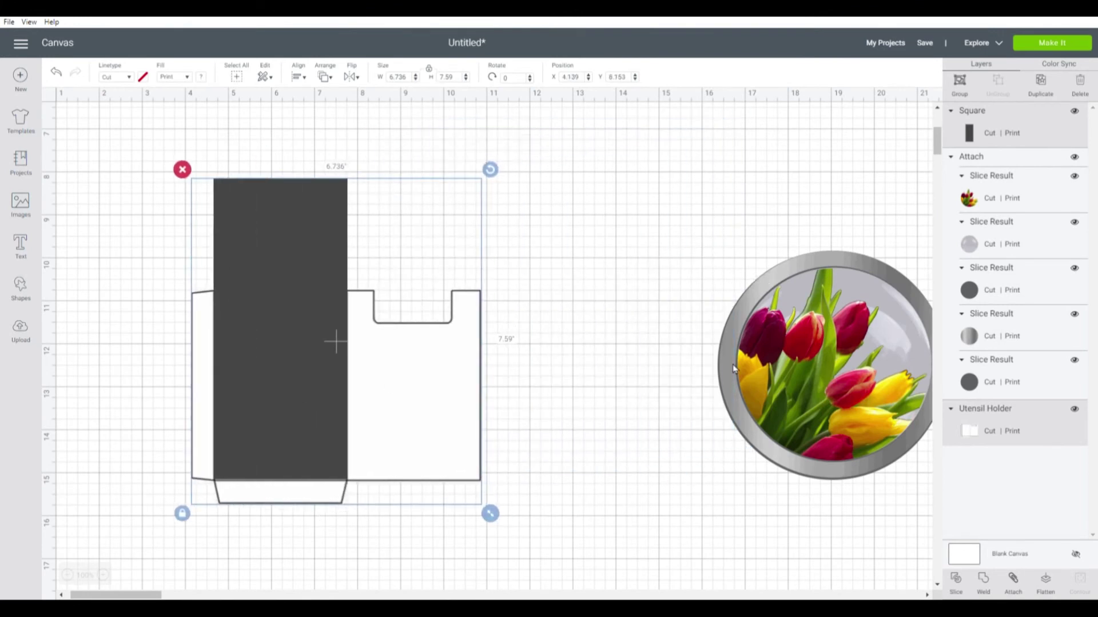
- Bring the tulip emblem to the front, shrink it to about 2.39 inches and place it on the template's notched panel
{"action": "left_click_drag", "start_coordinate": [825, 347], "coordinate": [364, 390]}
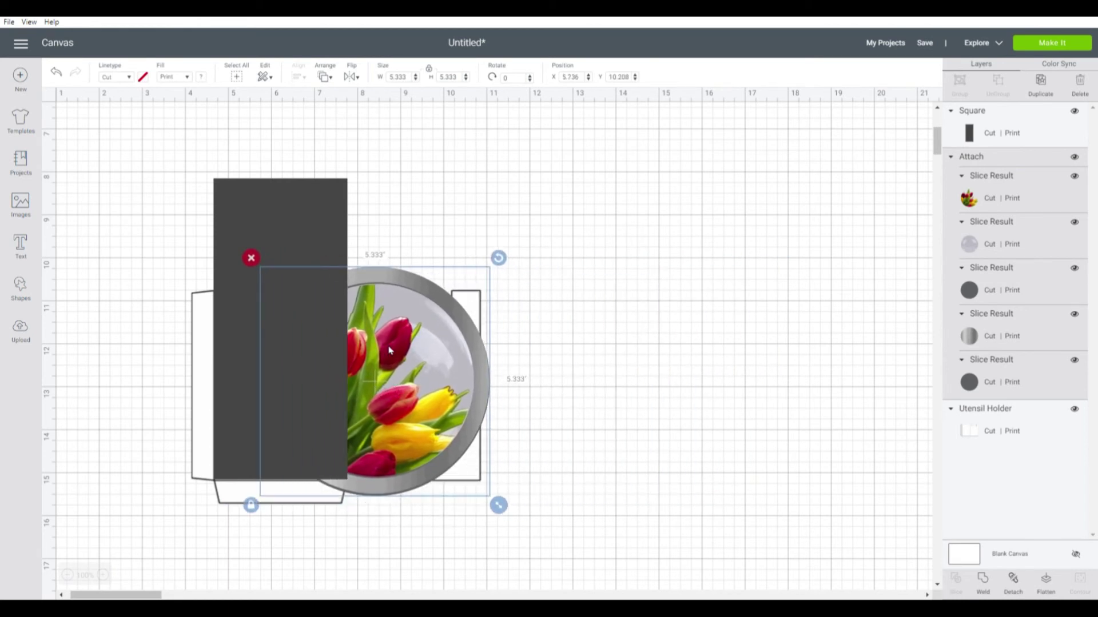
{"action": "right_click", "coordinate": [389, 351]}
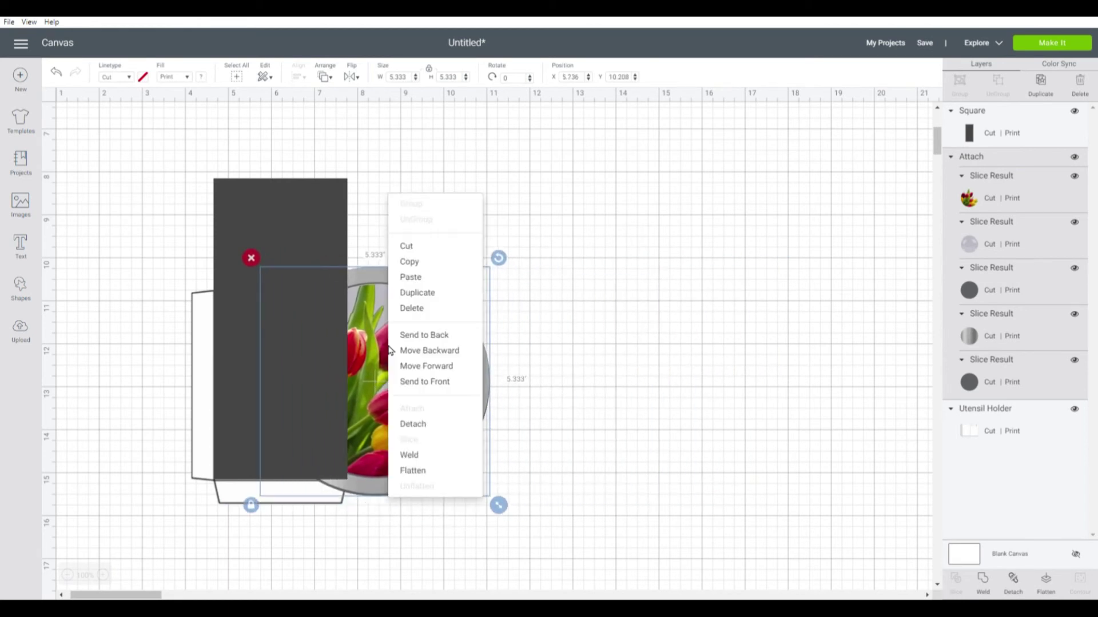
{"action": "left_click", "coordinate": [441, 382]}
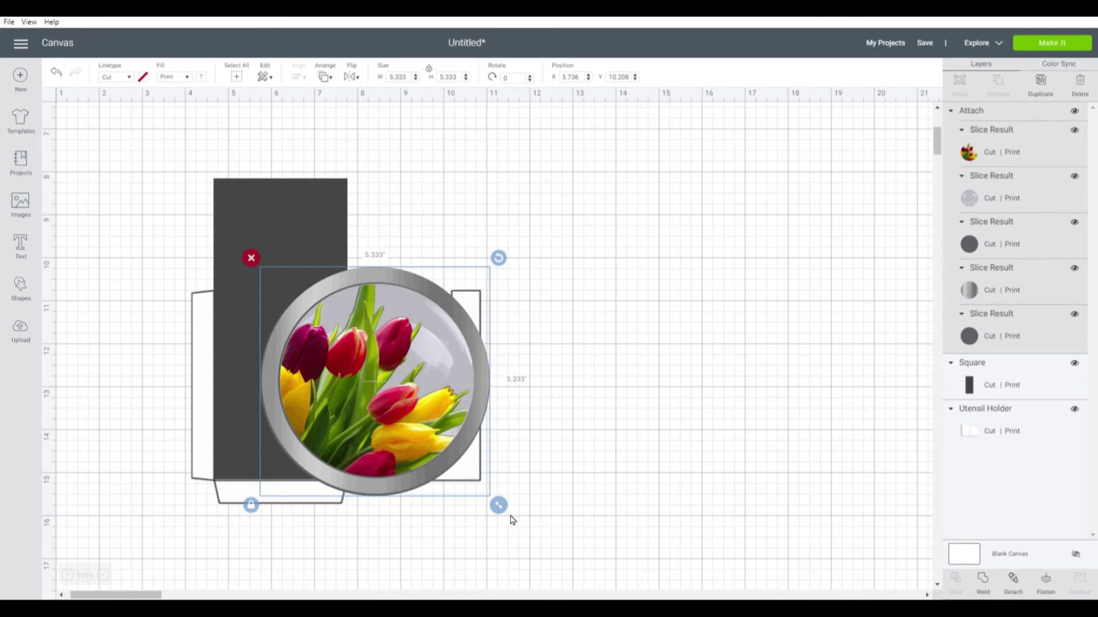
{"action": "left_click_drag", "start_coordinate": [499, 505], "coordinate": [372, 378]}
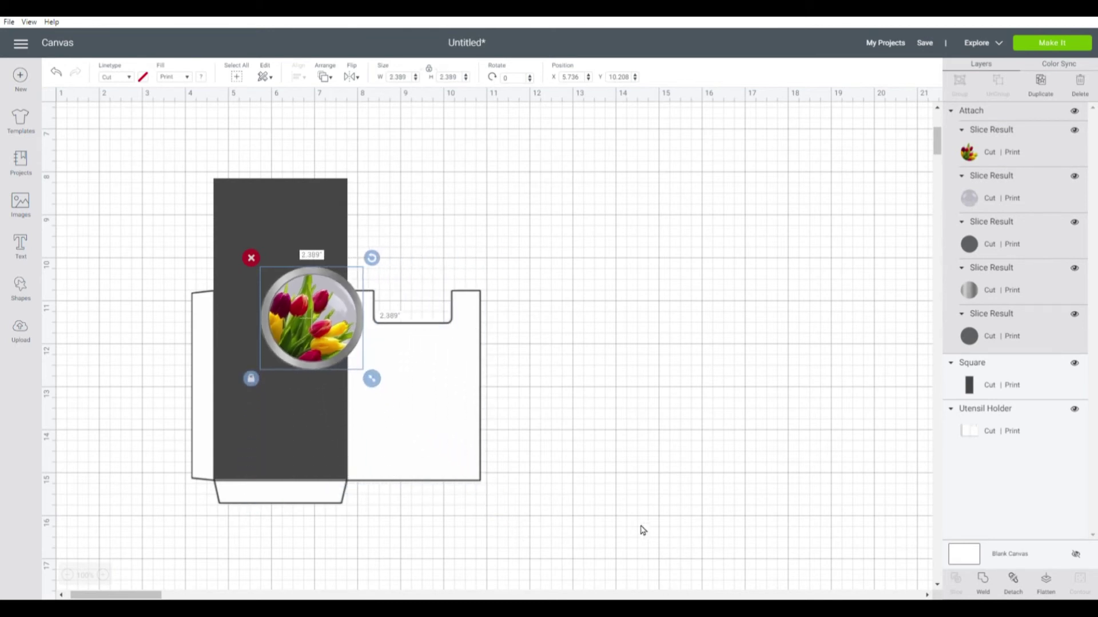
{"action": "left_click_drag", "start_coordinate": [323, 338], "coordinate": [427, 413]}
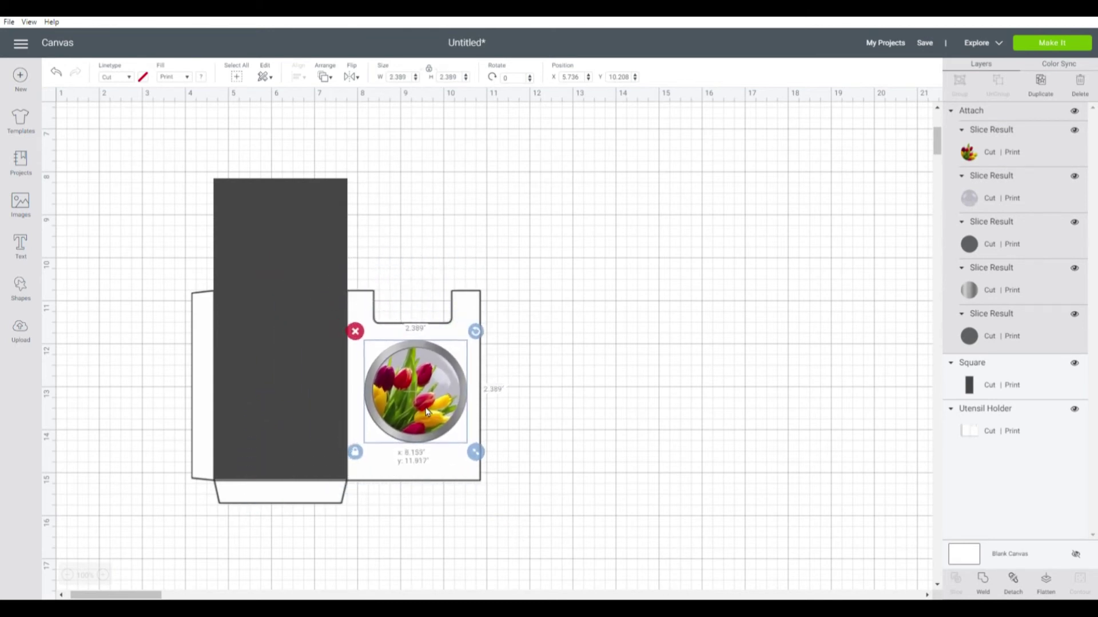
- Enlarge the tulip emblem to about 2.85 inches and center it below the notch at about X 7.88, Y 11.90
{"action": "left_click_drag", "start_coordinate": [475, 452], "coordinate": [496, 474]}
{"action": "left_click_drag", "start_coordinate": [438, 428], "coordinate": [426, 427]}
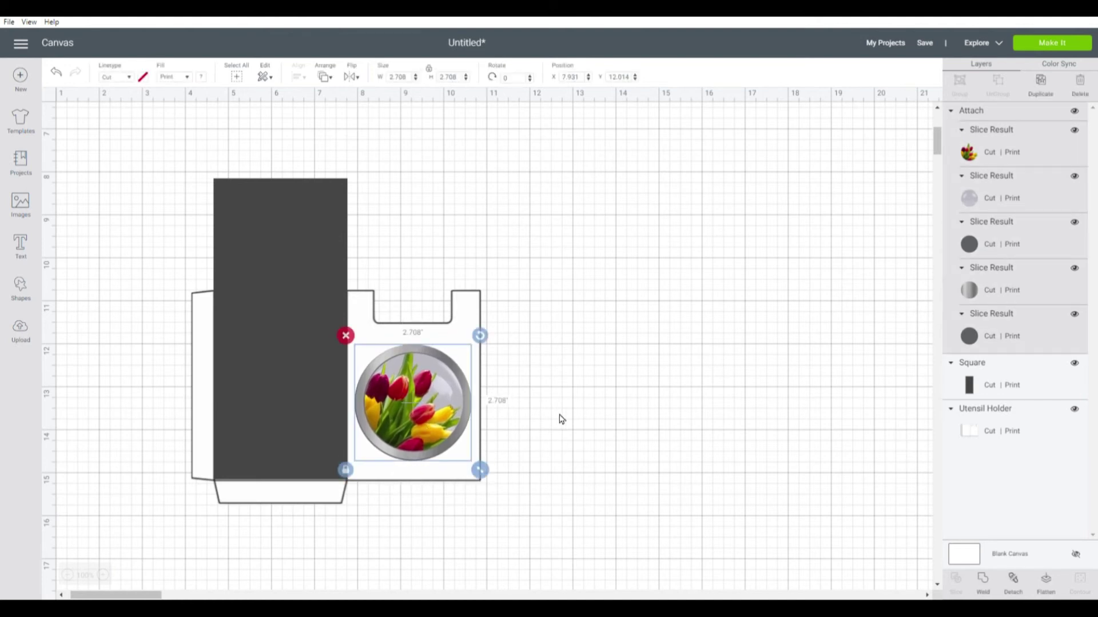
{"action": "left_click_drag", "start_coordinate": [431, 428], "coordinate": [432, 424]}
{"action": "left_click", "coordinate": [823, 505]}
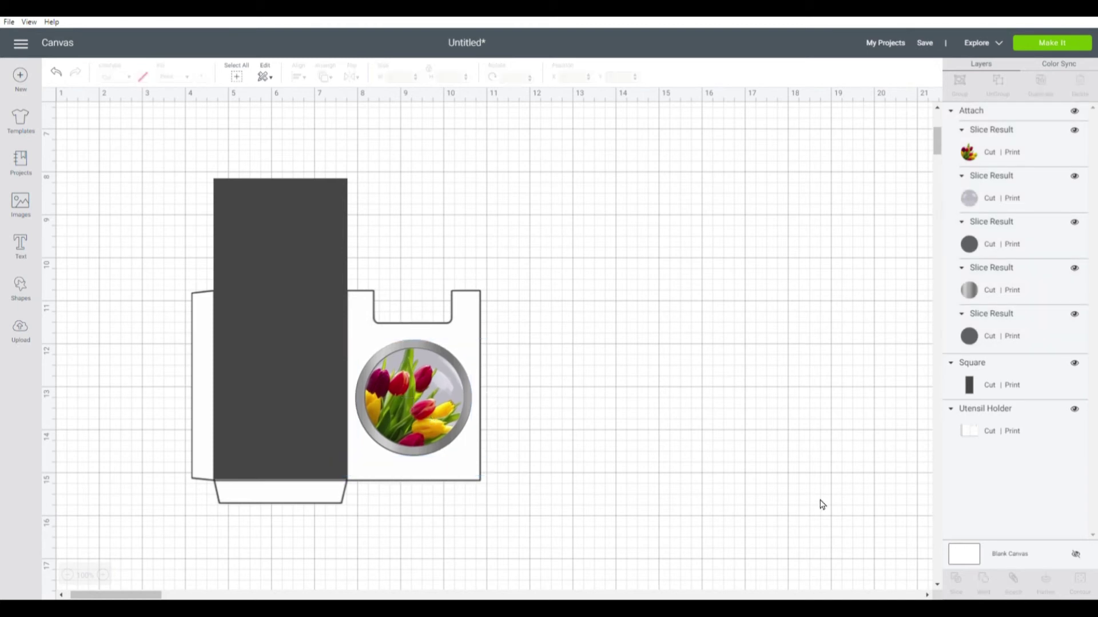
{"action": "left_click", "coordinate": [430, 428]}
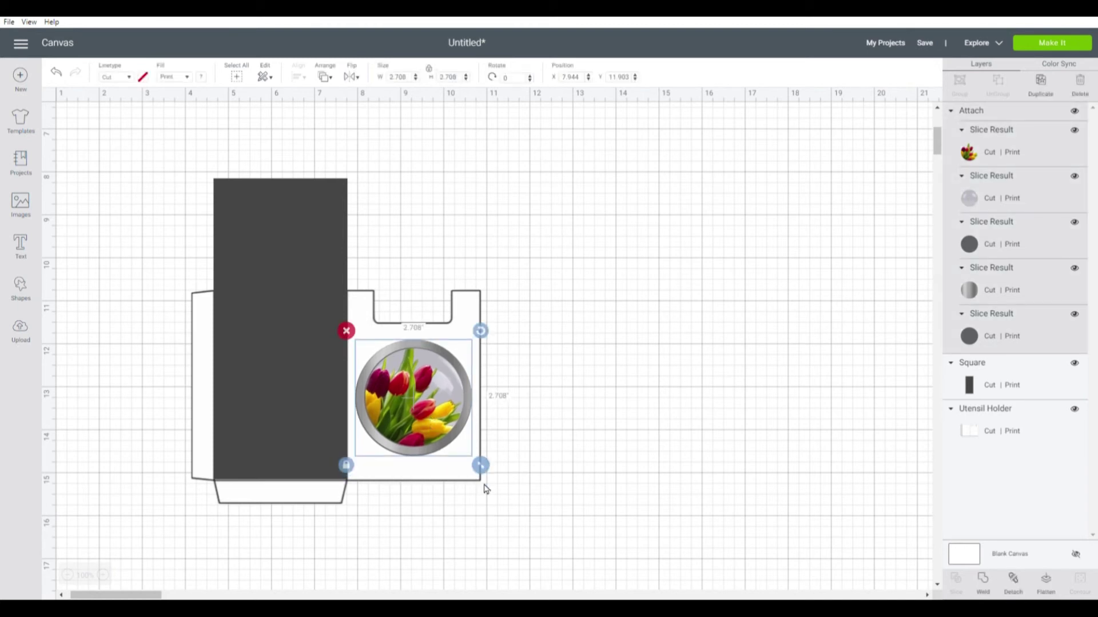
{"action": "left_click_drag", "start_coordinate": [484, 470], "coordinate": [486, 472]}
{"action": "left_click_drag", "start_coordinate": [441, 429], "coordinate": [428, 426]}
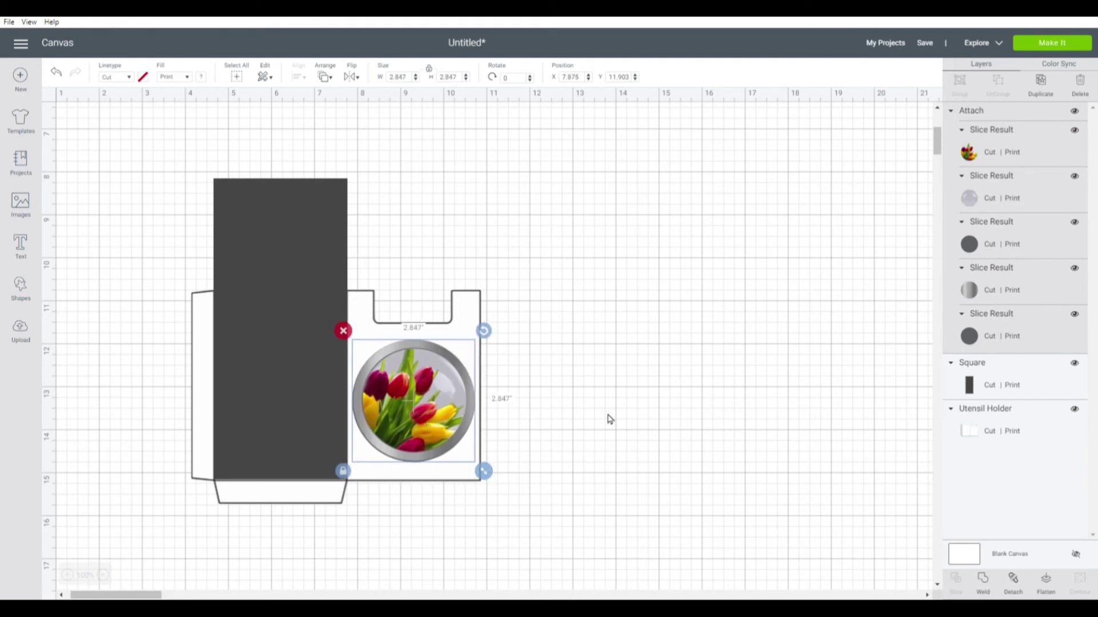
{"action": "left_click", "coordinate": [652, 421]}
- Move the tulip emblem off the template to about X 13.24, Y 9.81 and recolor the placeholder rectangle bright yellow
{"action": "left_click_drag", "start_coordinate": [376, 419], "coordinate": [763, 324]}
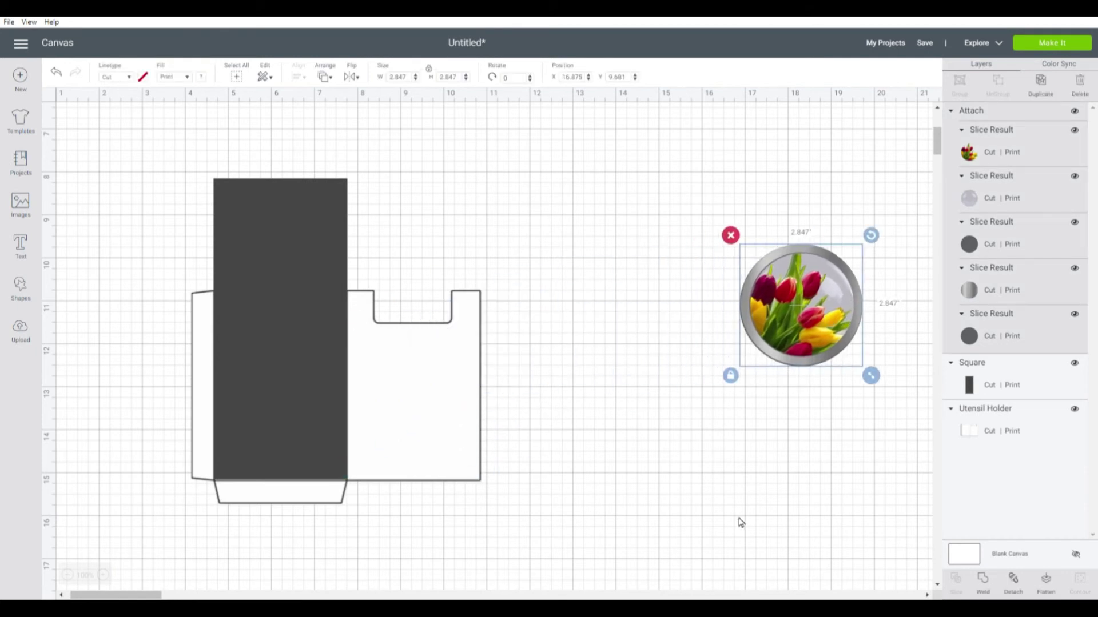
{"action": "left_click_drag", "start_coordinate": [823, 324], "coordinate": [666, 330]}
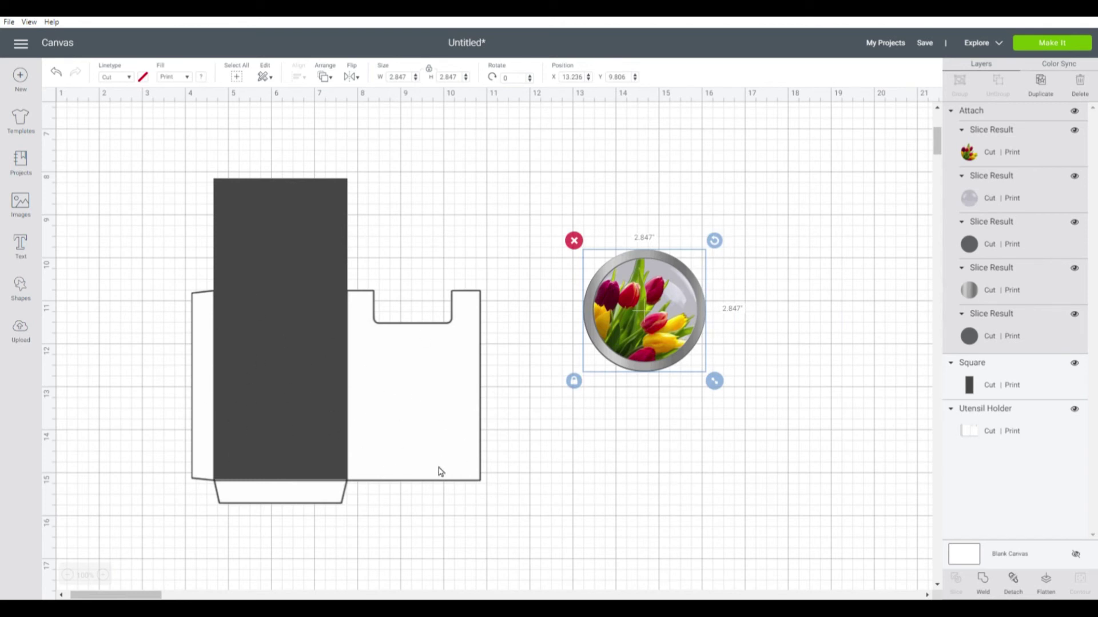
{"action": "left_click", "coordinate": [280, 352]}
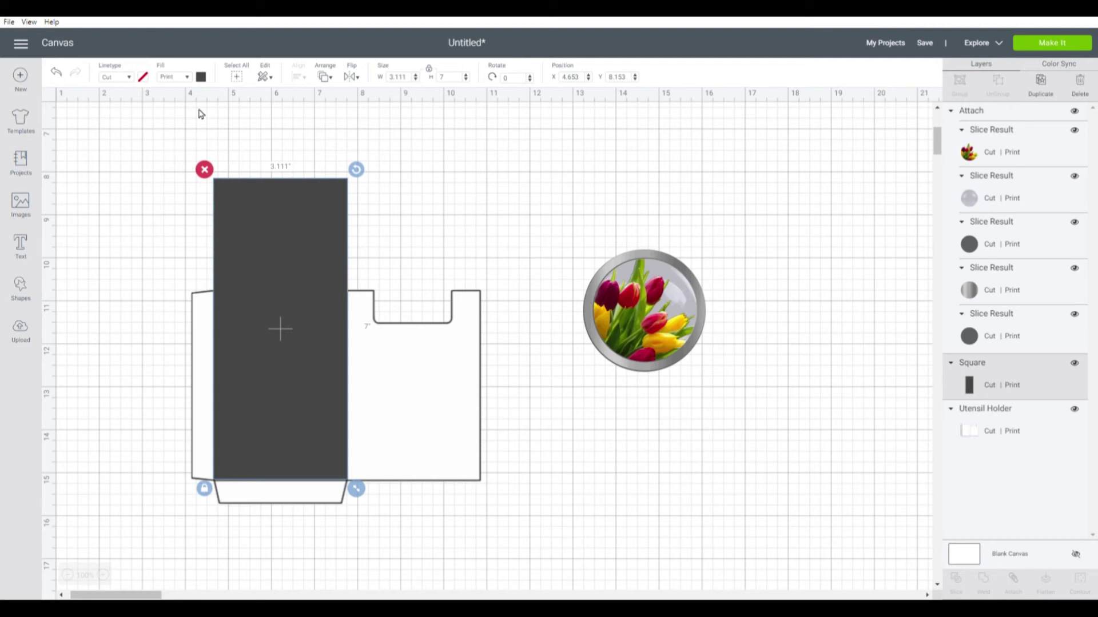
{"action": "left_click", "coordinate": [201, 77]}
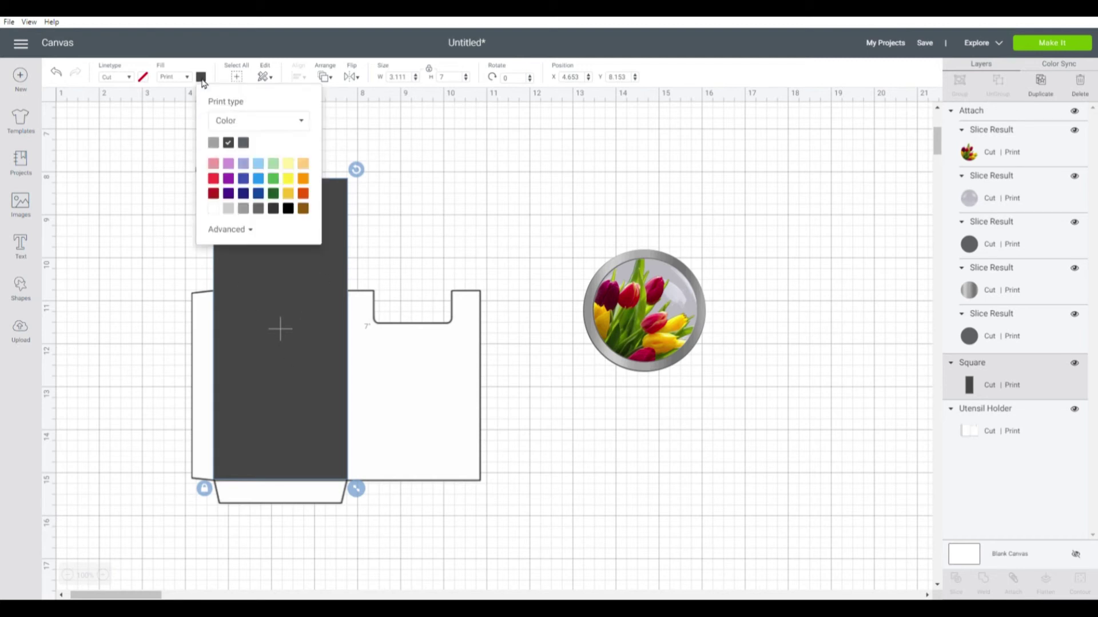
{"action": "left_click", "coordinate": [292, 180]}
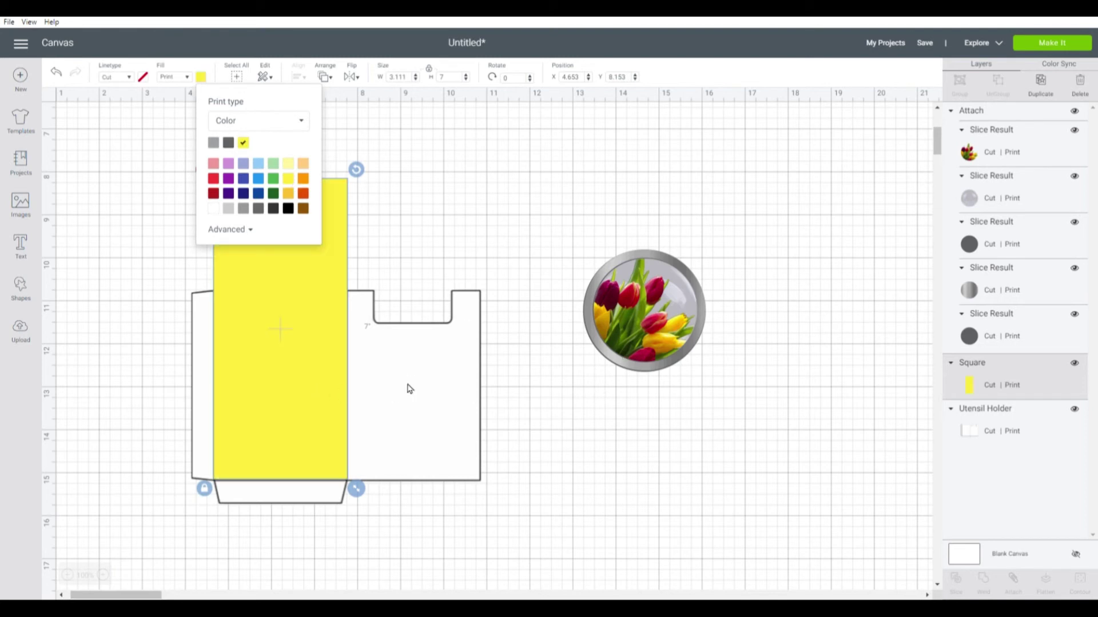
{"action": "left_click", "coordinate": [634, 466]}
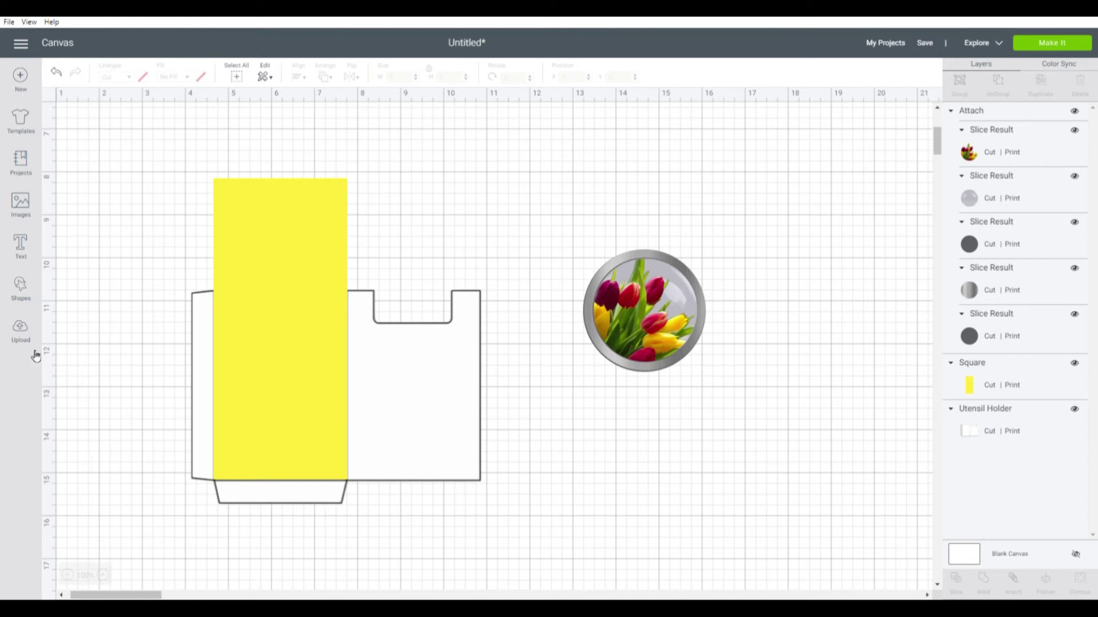
- Add a score line about 4.375 inches long on the fold between the side flap and the yellow rectangle
{"action": "left_click", "coordinate": [30, 289]}
{"action": "left_click", "coordinate": [121, 375]}
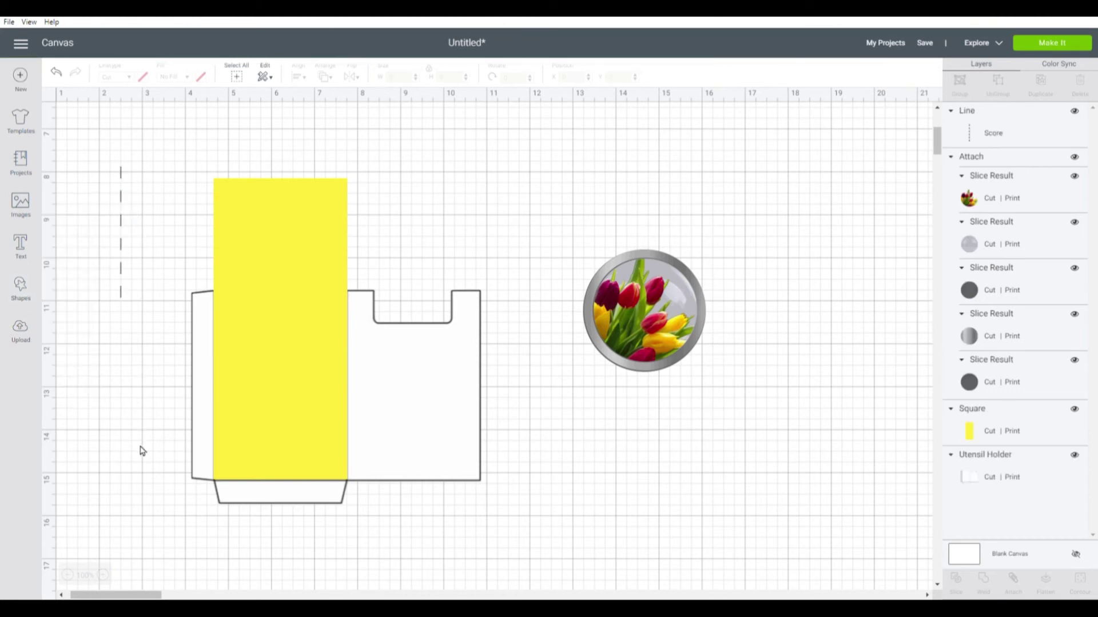
{"action": "left_click_drag", "start_coordinate": [122, 251], "coordinate": [222, 379]}
{"action": "left_click_drag", "start_coordinate": [222, 437], "coordinate": [223, 495]}
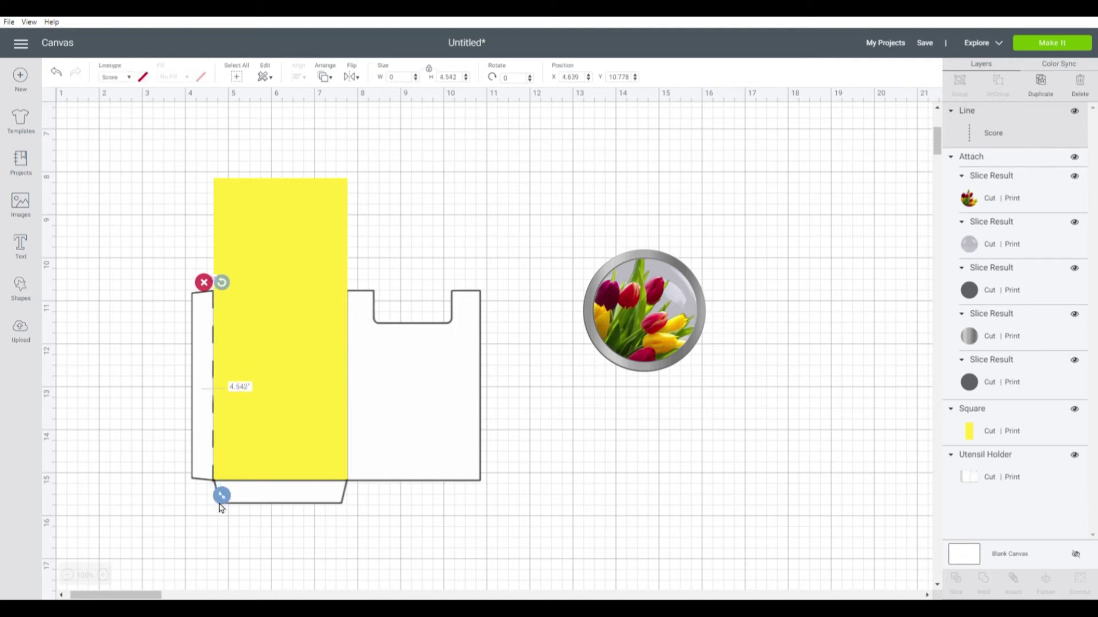
{"action": "left_click_drag", "start_coordinate": [222, 498], "coordinate": [221, 490]}
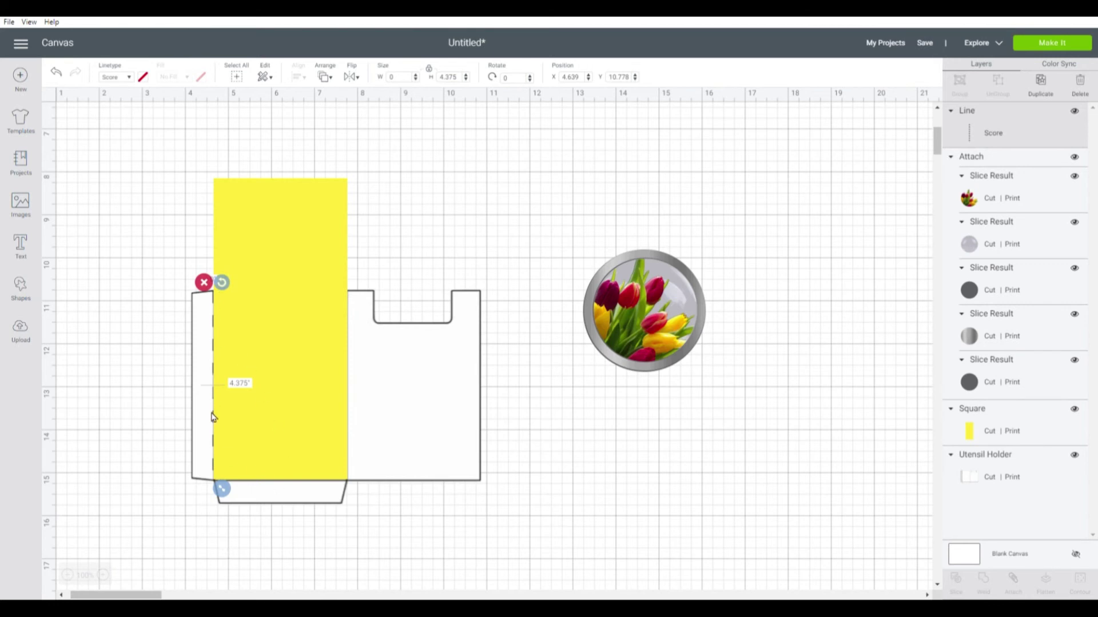
- Copy the score line and place the copy on the fold between the two panels at about X 7.76, Y 10.83
{"action": "right_click", "coordinate": [216, 326]}
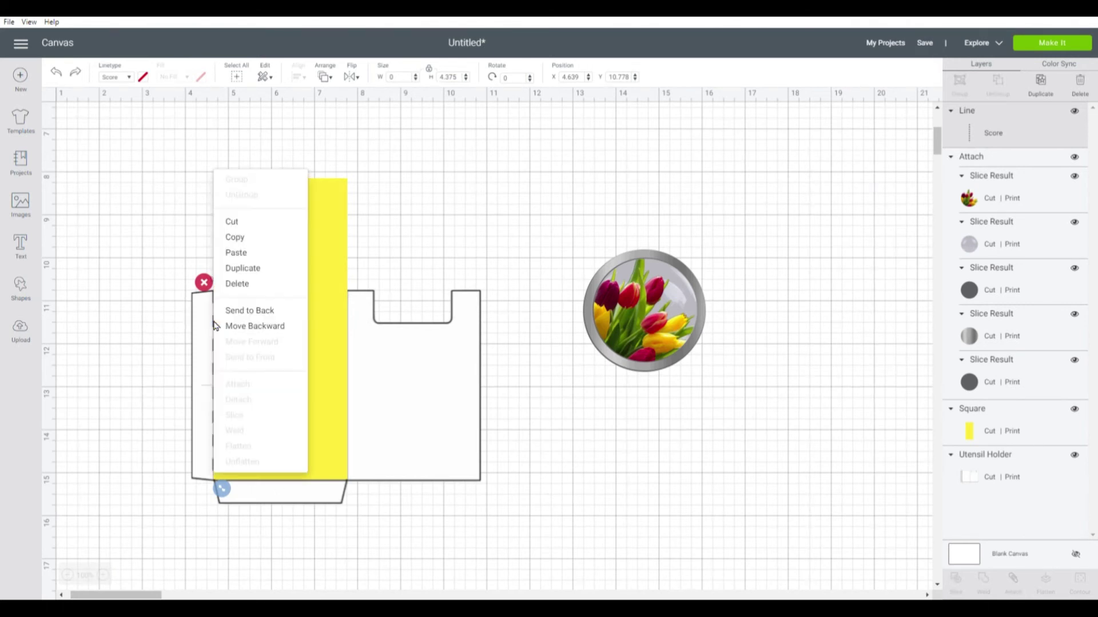
{"action": "left_click", "coordinate": [245, 239]}
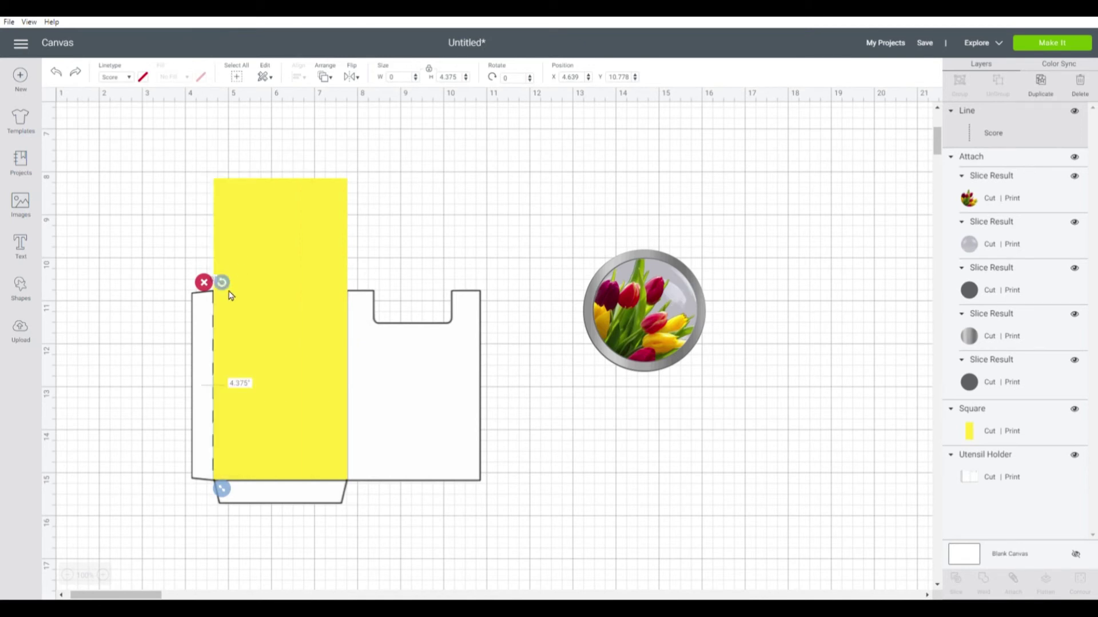
{"action": "right_click", "coordinate": [147, 322]}
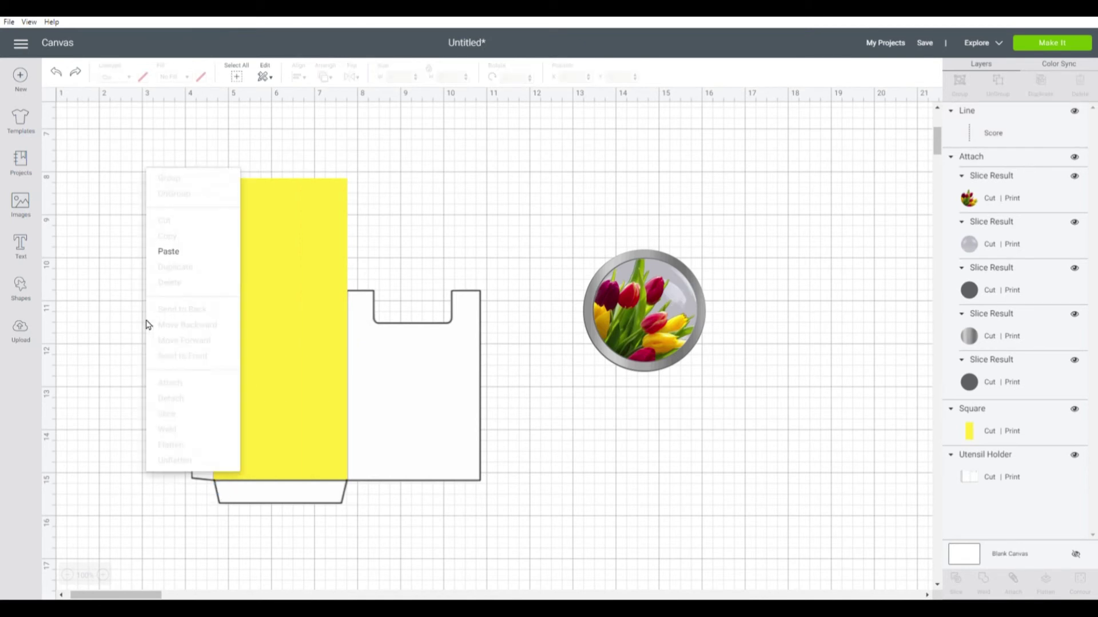
{"action": "left_click", "coordinate": [169, 252]}
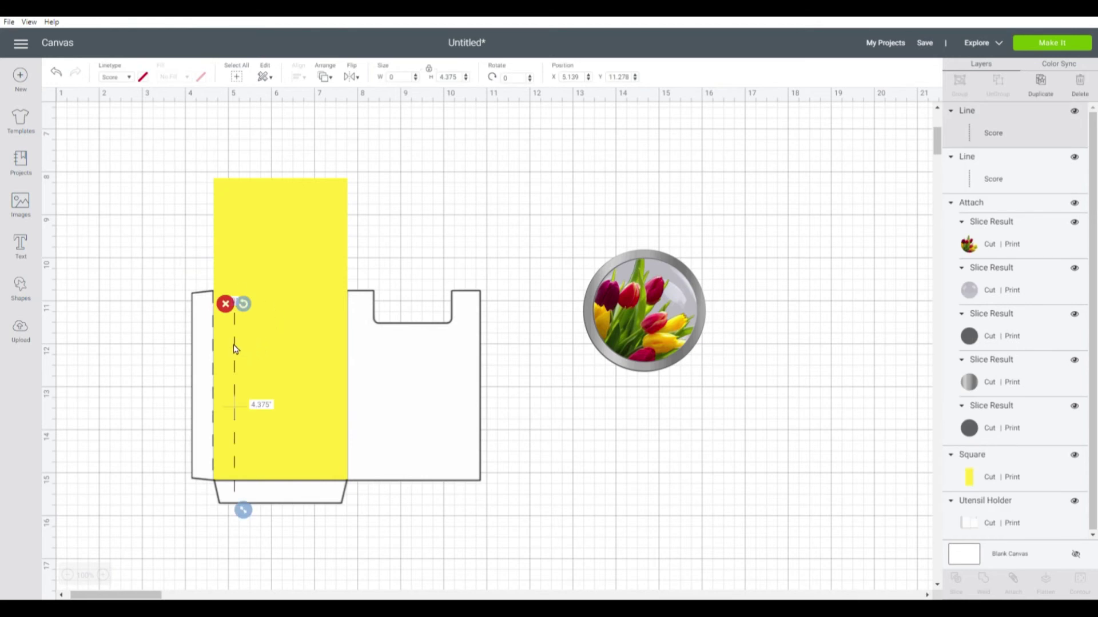
{"action": "left_click_drag", "start_coordinate": [235, 343], "coordinate": [350, 326]}
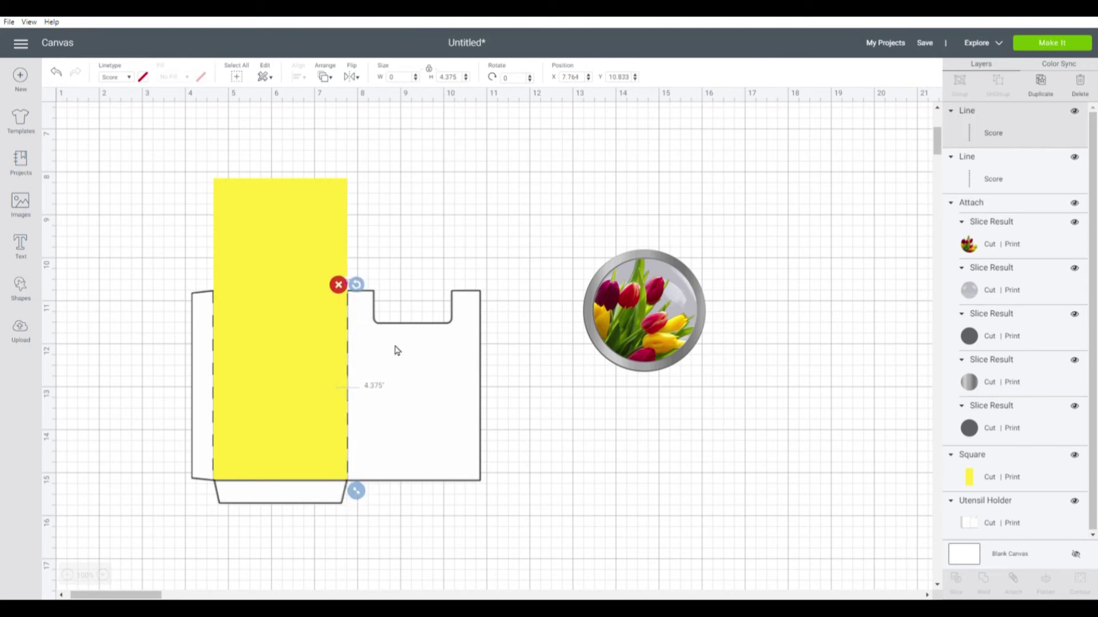
{"action": "left_click", "coordinate": [554, 470]}
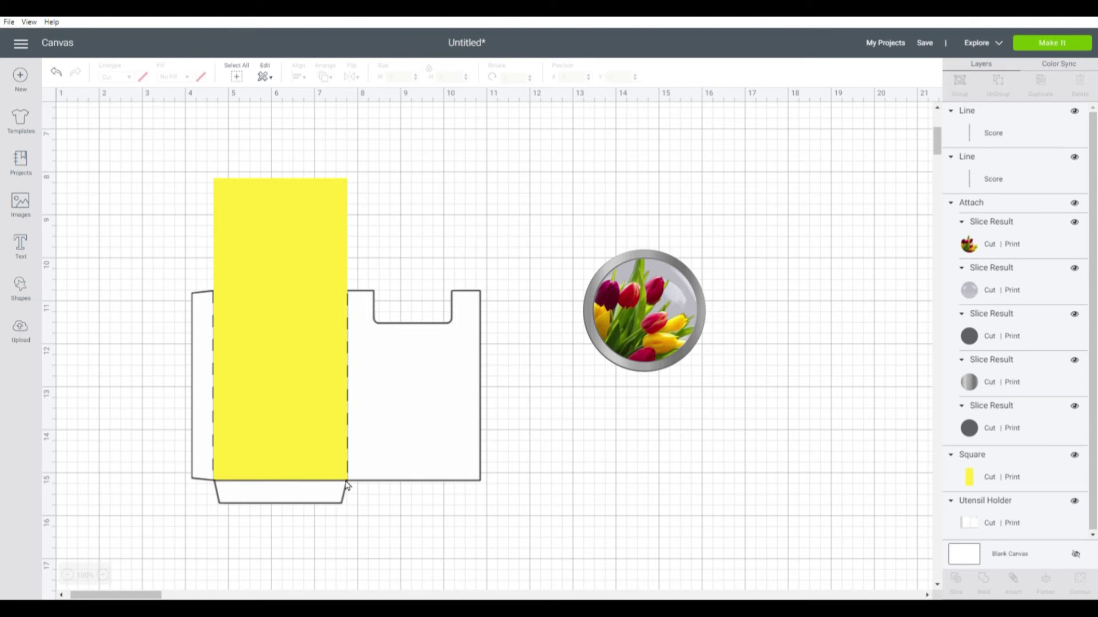
- Paste a third score line and rotate it 90 degrees to lie horizontally
{"action": "right_click", "coordinate": [566, 466]}
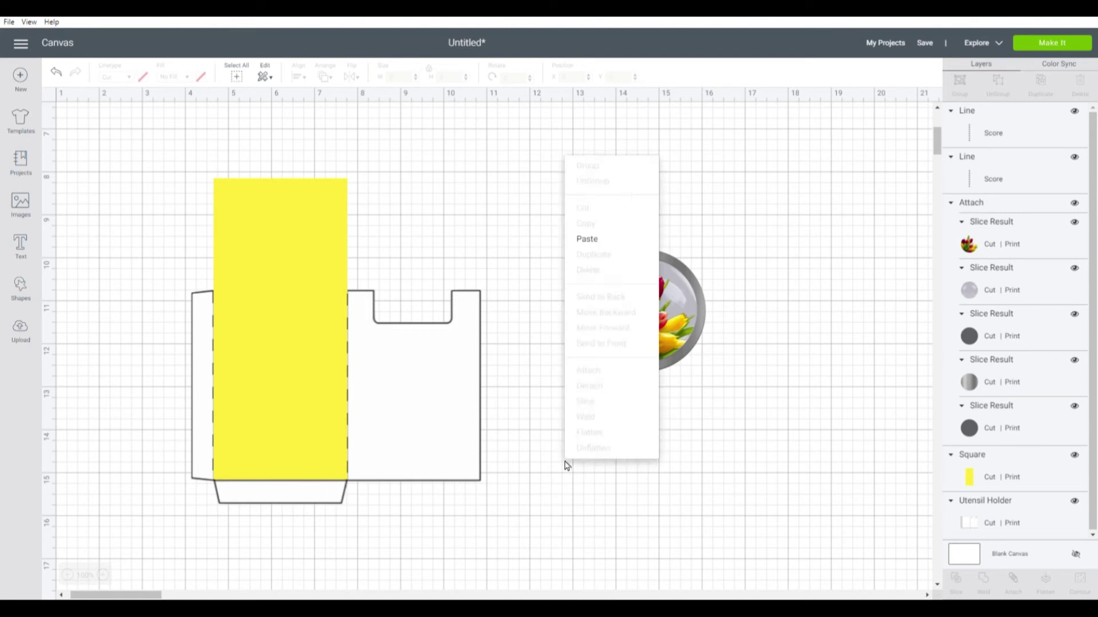
{"action": "left_click", "coordinate": [596, 245]}
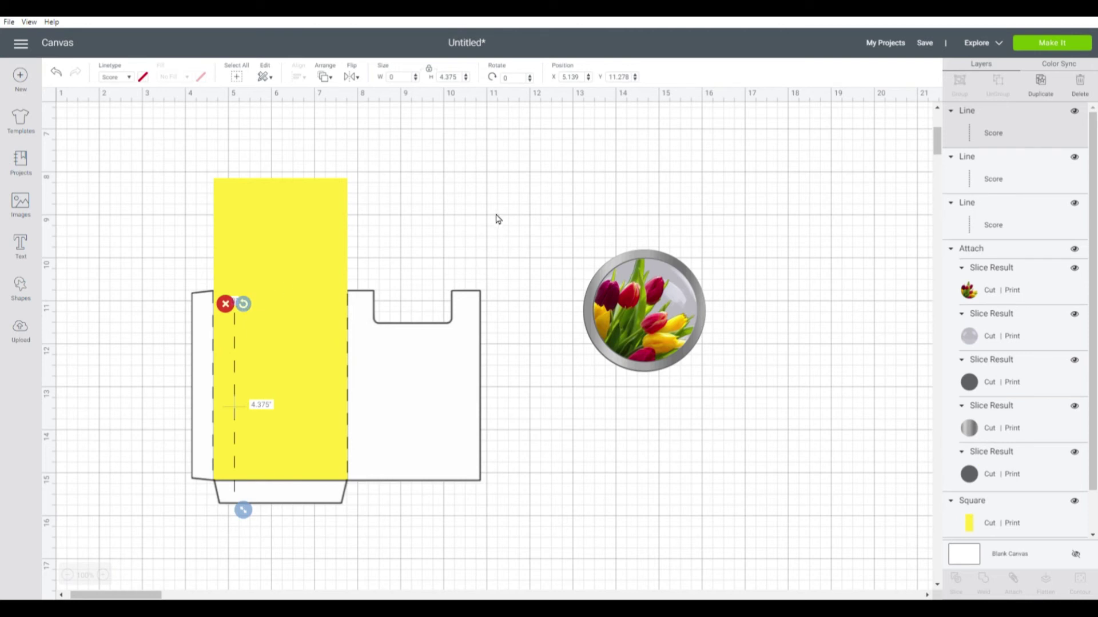
{"action": "left_click", "coordinate": [509, 77]}
{"action": "key", "text": "Return"}
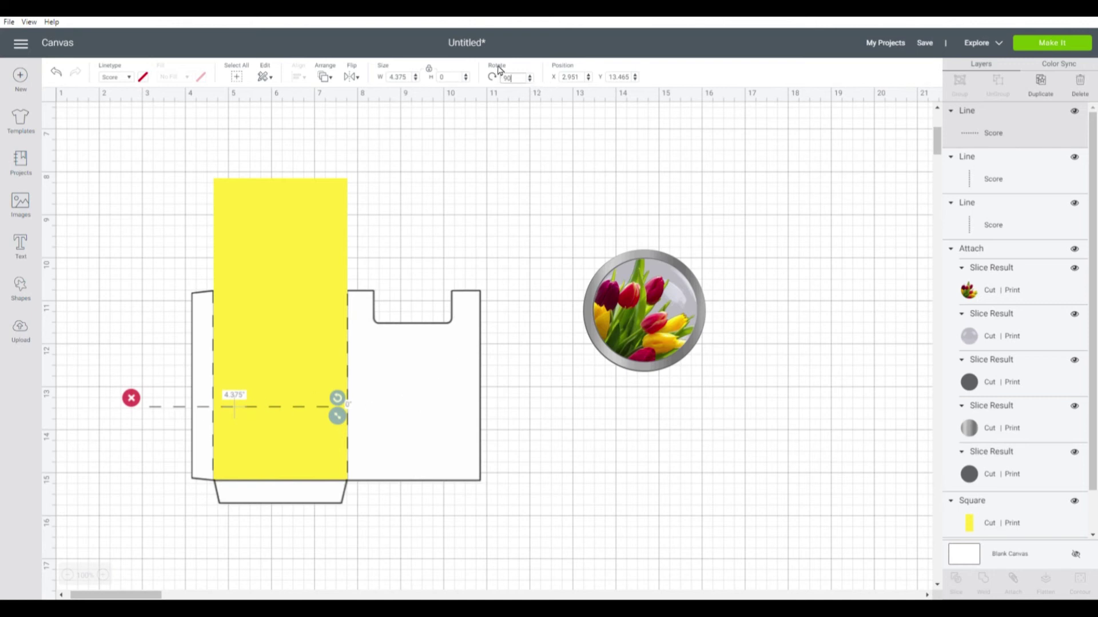
- Position the horizontal score line on the fold above the bottom flap and shorten it to the yellow rectangle's width
{"action": "left_click", "coordinate": [514, 78]}
{"action": "left_click", "coordinate": [527, 79]}
{"action": "left_click_drag", "start_coordinate": [276, 412], "coordinate": [338, 492]}
{"action": "left_click", "coordinate": [391, 515]}
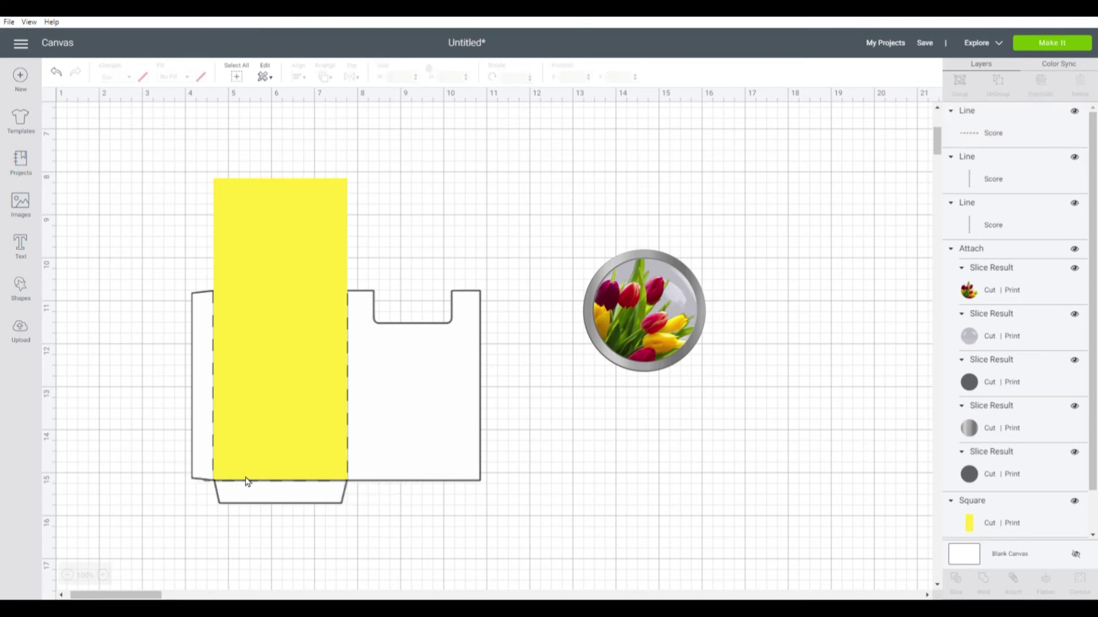
{"action": "left_click_drag", "start_coordinate": [280, 485], "coordinate": [342, 493]}
{"action": "left_click", "coordinate": [419, 520]}
- Change the utensil holder template's print type to Color and fill it with the same bright yellow as the rectangle
{"action": "left_click", "coordinate": [415, 404]}
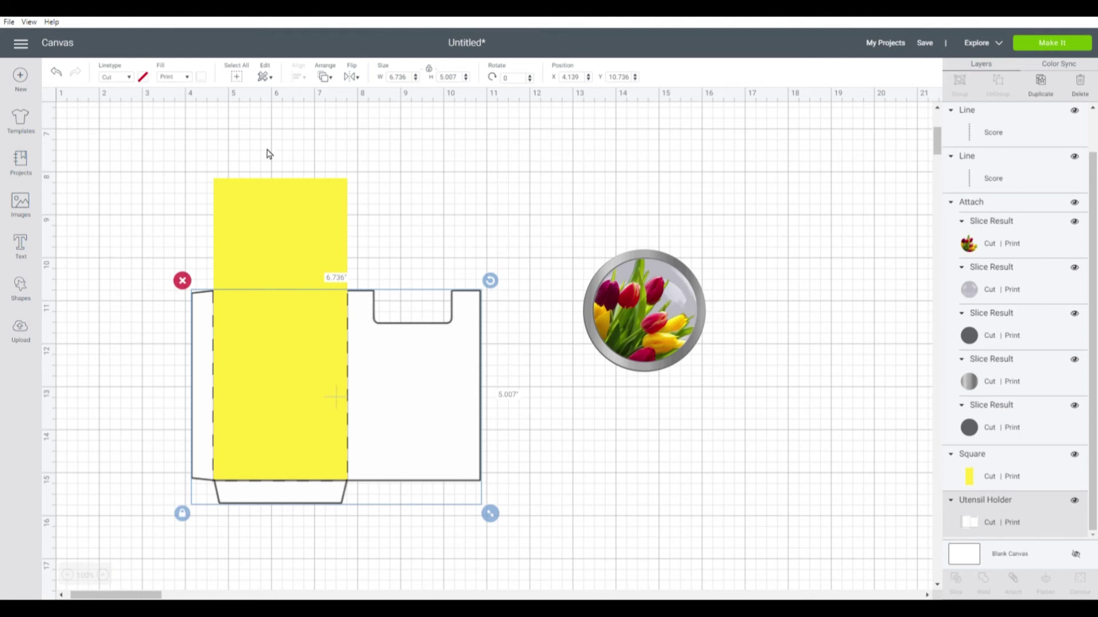
{"action": "left_click", "coordinate": [203, 78]}
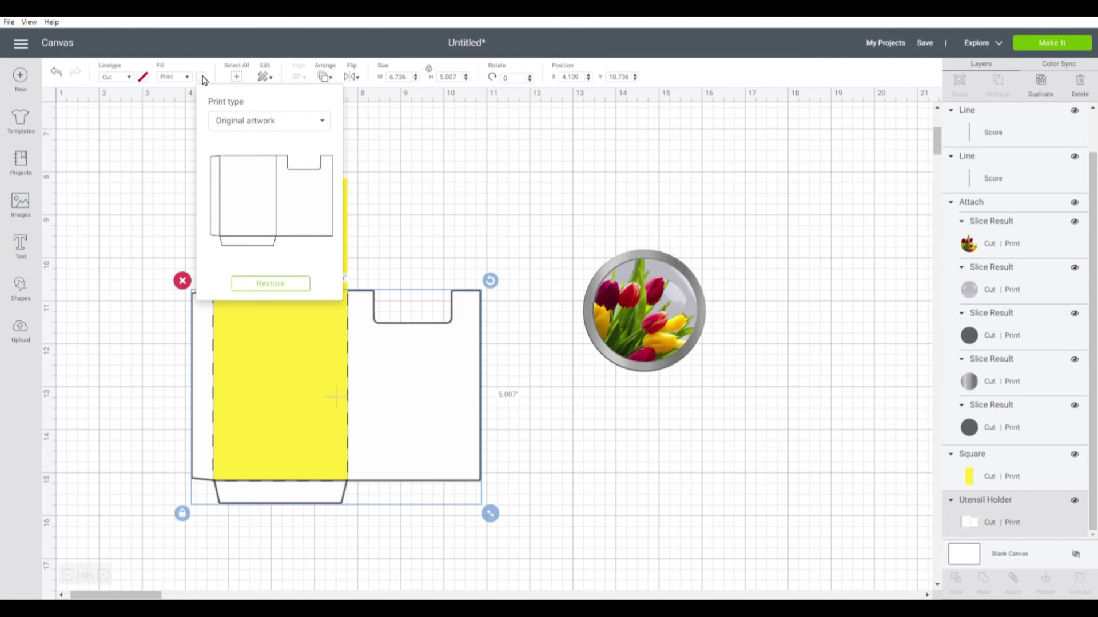
{"action": "left_click", "coordinate": [328, 130]}
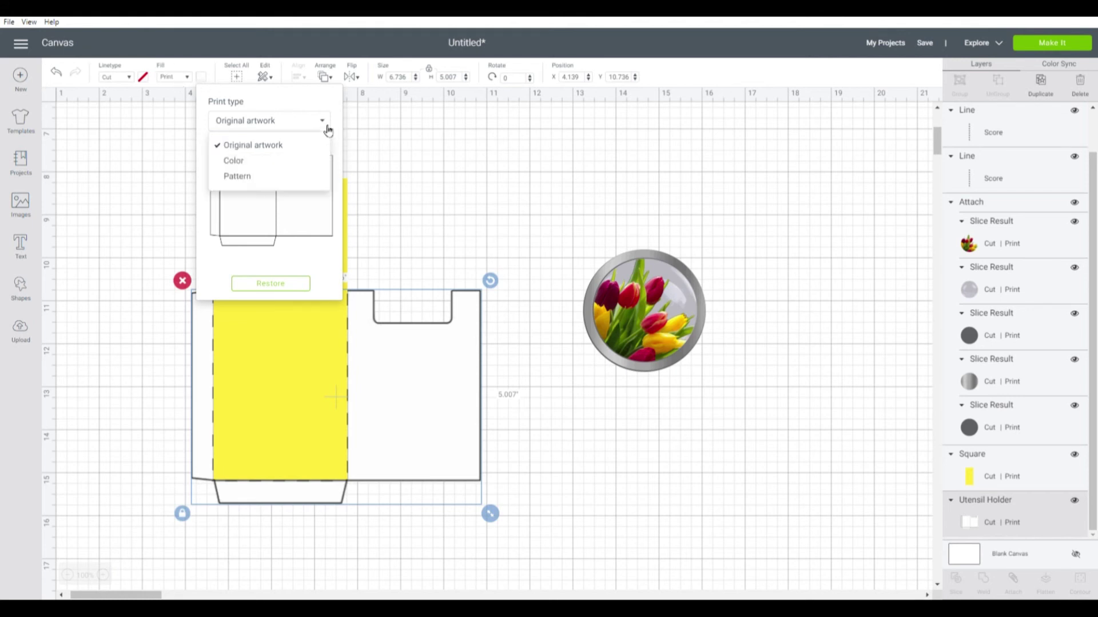
{"action": "left_click", "coordinate": [282, 164]}
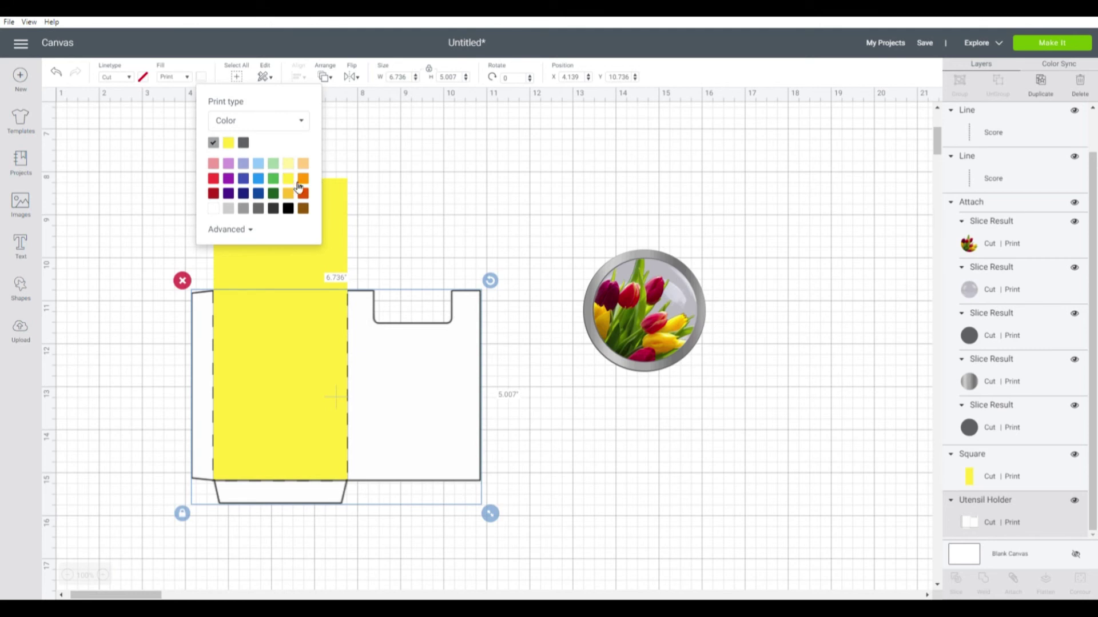
{"action": "left_click", "coordinate": [296, 182]}
{"action": "left_click", "coordinate": [620, 472]}
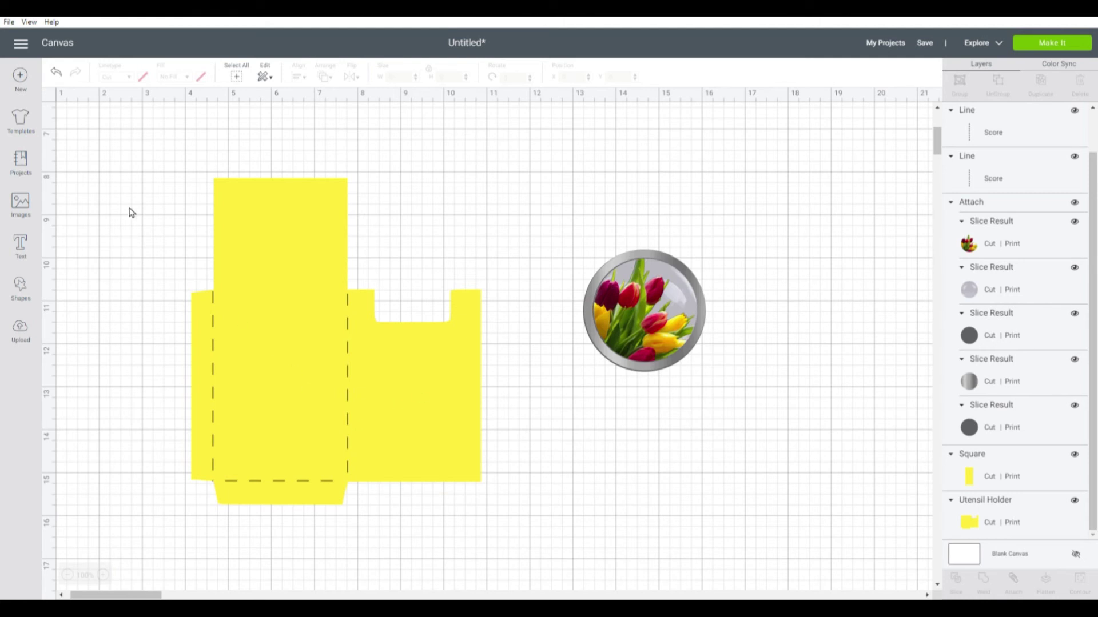
- Attach the three score lines, the yellow rectangle and the template together, and shift the piece to about X 3.375, Y 8.167
{"action": "left_click_drag", "start_coordinate": [126, 133], "coordinate": [498, 535]}
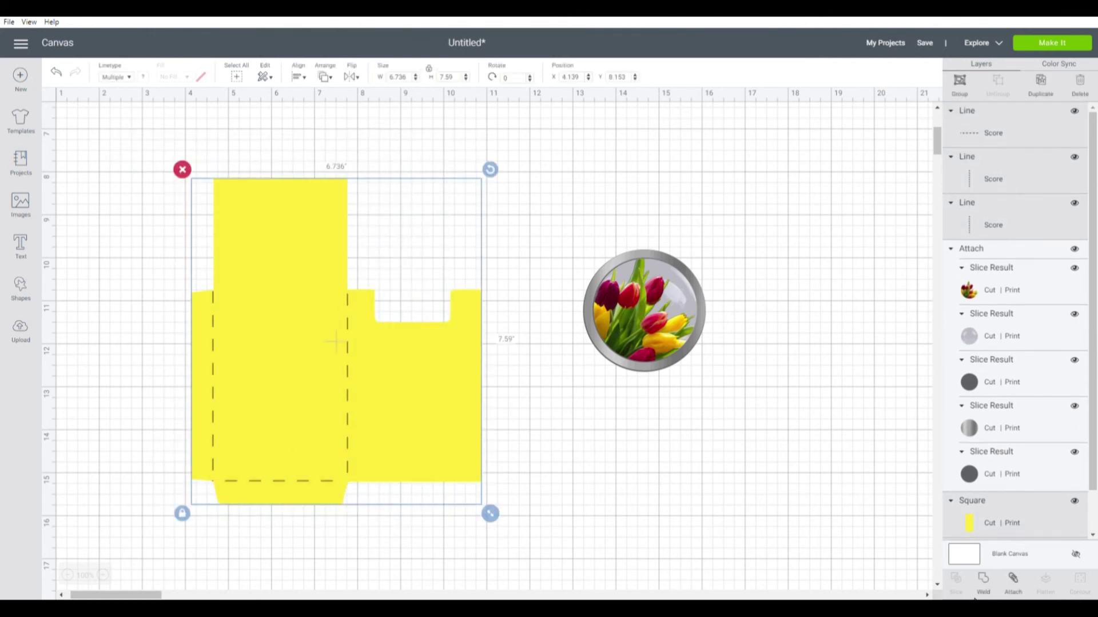
{"action": "left_click", "coordinate": [1016, 585]}
{"action": "left_click_drag", "start_coordinate": [301, 392], "coordinate": [269, 391]}
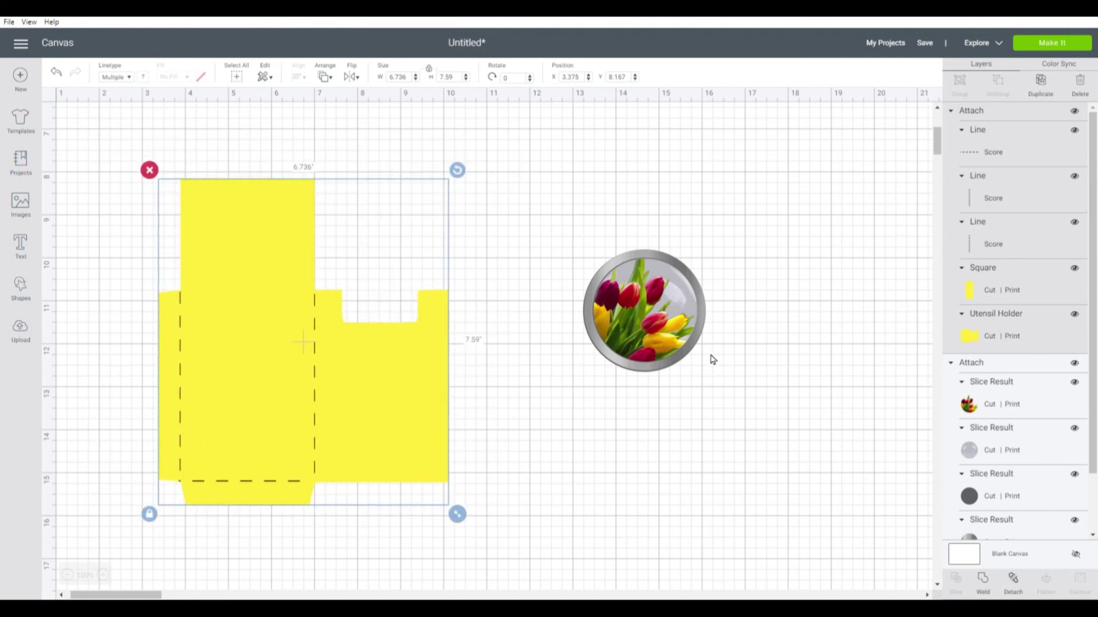
- Shift the attached holder further left on the canvas and send the overlapping tulip emblem to the front
{"action": "left_click_drag", "start_coordinate": [642, 323], "coordinate": [388, 417]}
{"action": "left_click", "coordinate": [394, 414]}
{"action": "right_click", "coordinate": [395, 412]}
{"action": "left_click", "coordinate": [528, 379]}
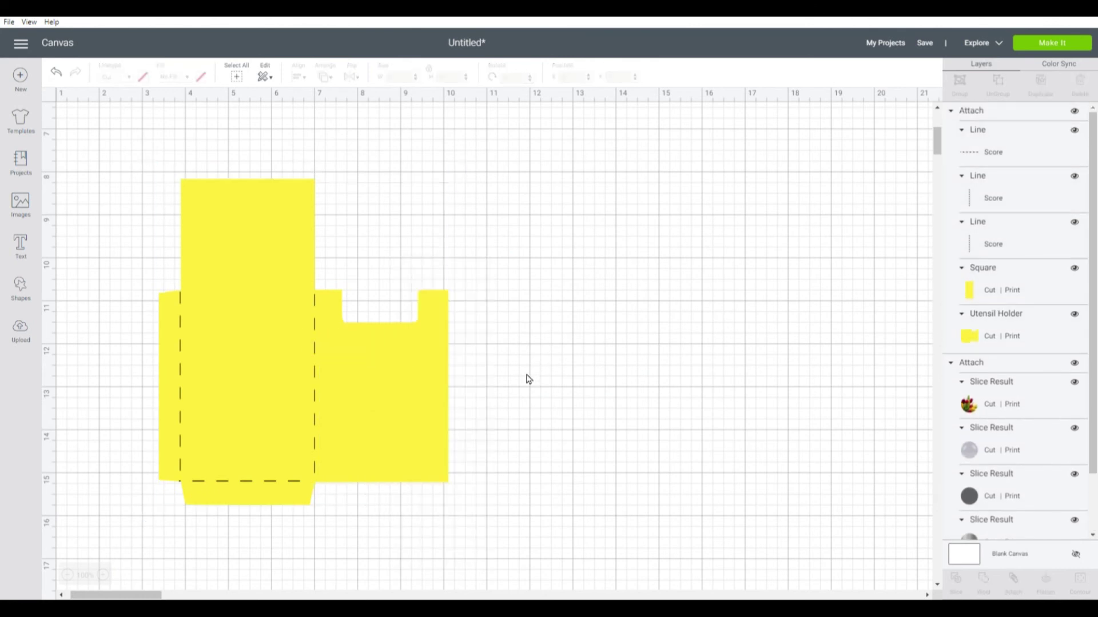
{"action": "left_click_drag", "start_coordinate": [554, 259], "coordinate": [490, 311]}
{"action": "left_click_drag", "start_coordinate": [292, 387], "coordinate": [195, 392]}
{"action": "left_click_drag", "start_coordinate": [357, 409], "coordinate": [381, 403]}
{"action": "right_click", "coordinate": [383, 403]}
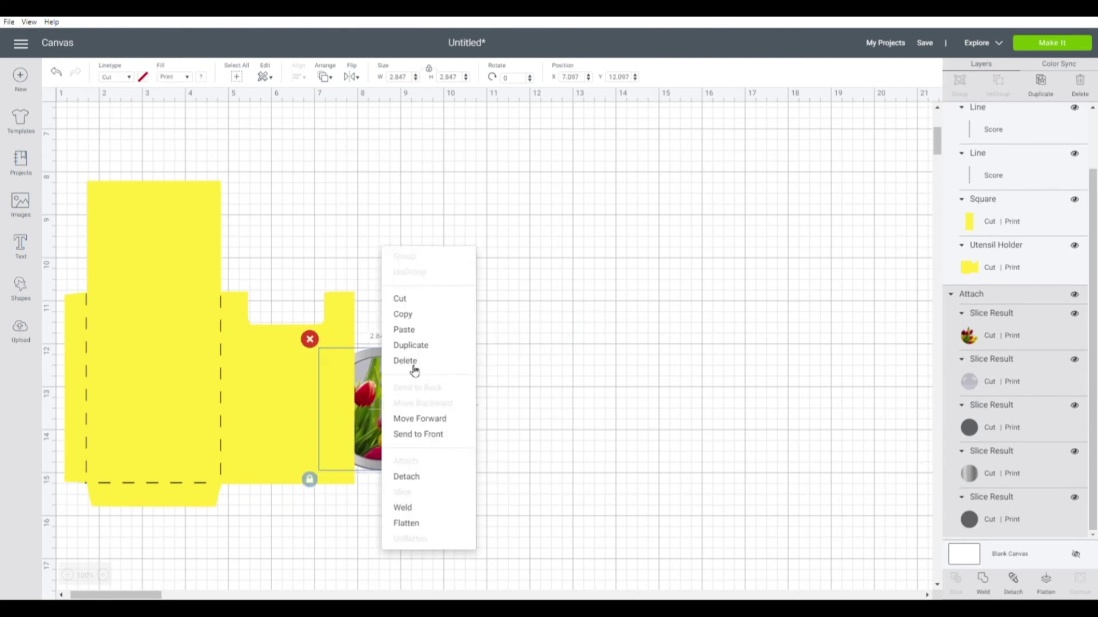
{"action": "left_click", "coordinate": [418, 434]}
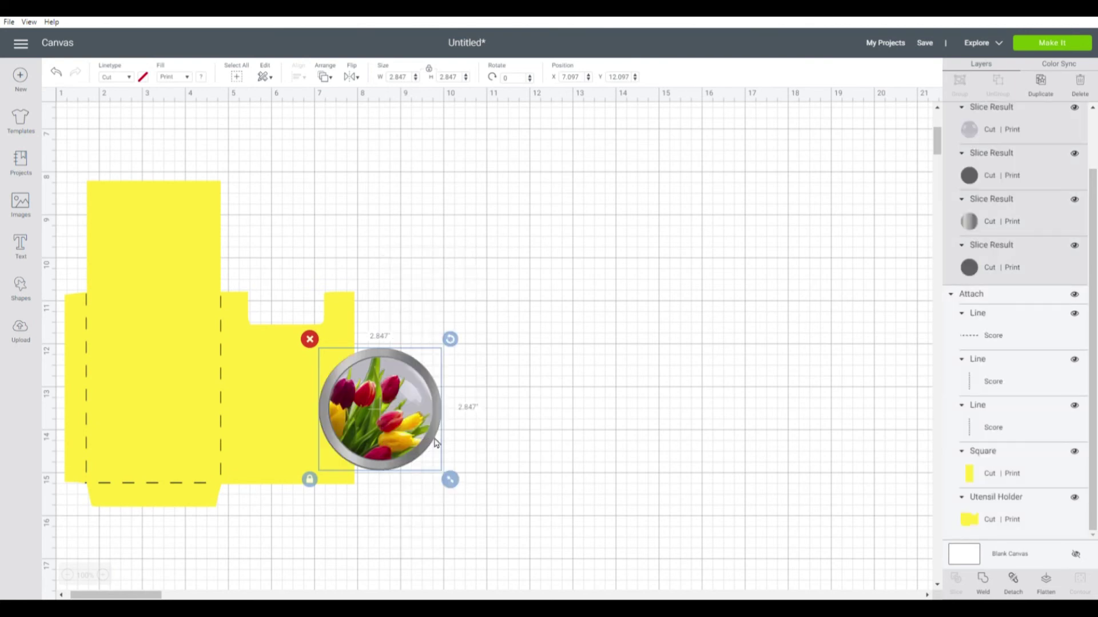
- Position the tulip emblem low on the notched front panel at about X 4.972, Y 12.278
{"action": "left_click_drag", "start_coordinate": [348, 411], "coordinate": [289, 419]}
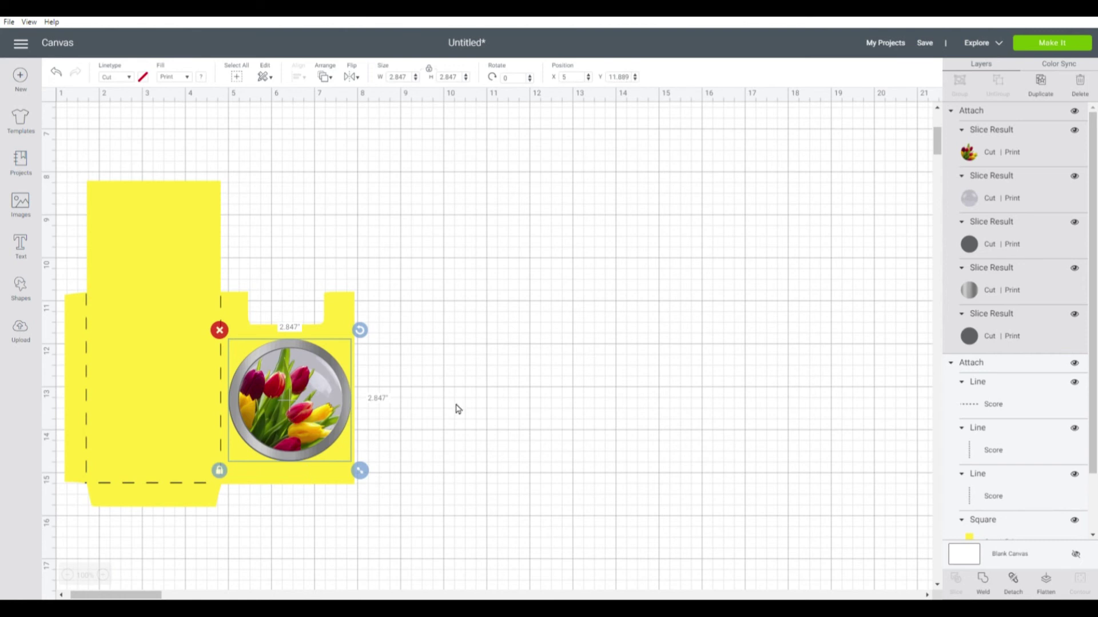
{"action": "left_click", "coordinate": [474, 402]}
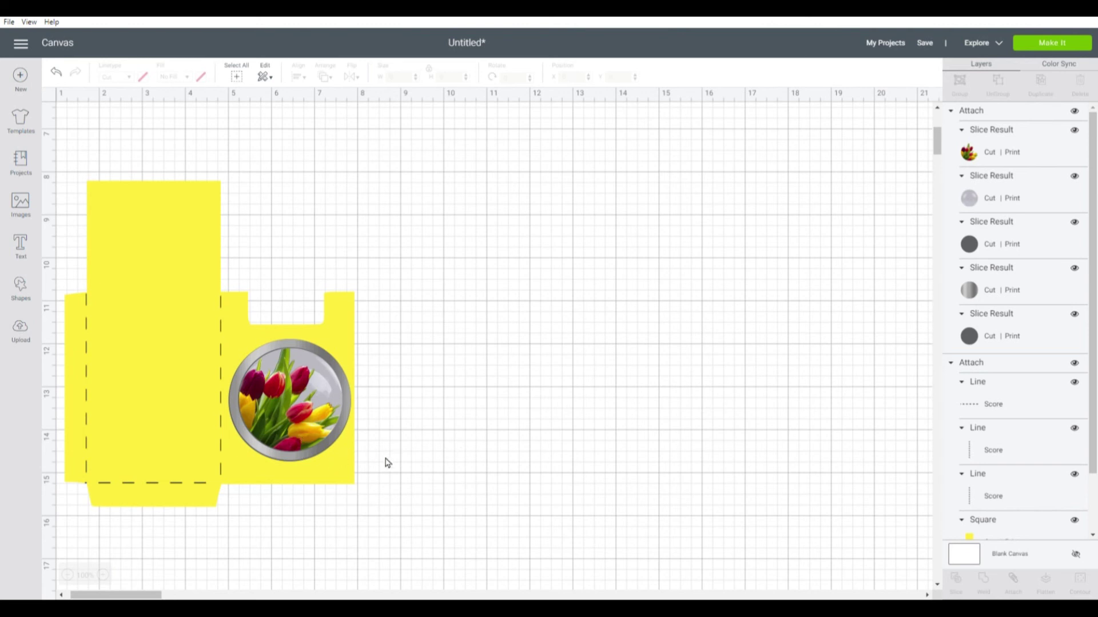
{"action": "left_click", "coordinate": [321, 408]}
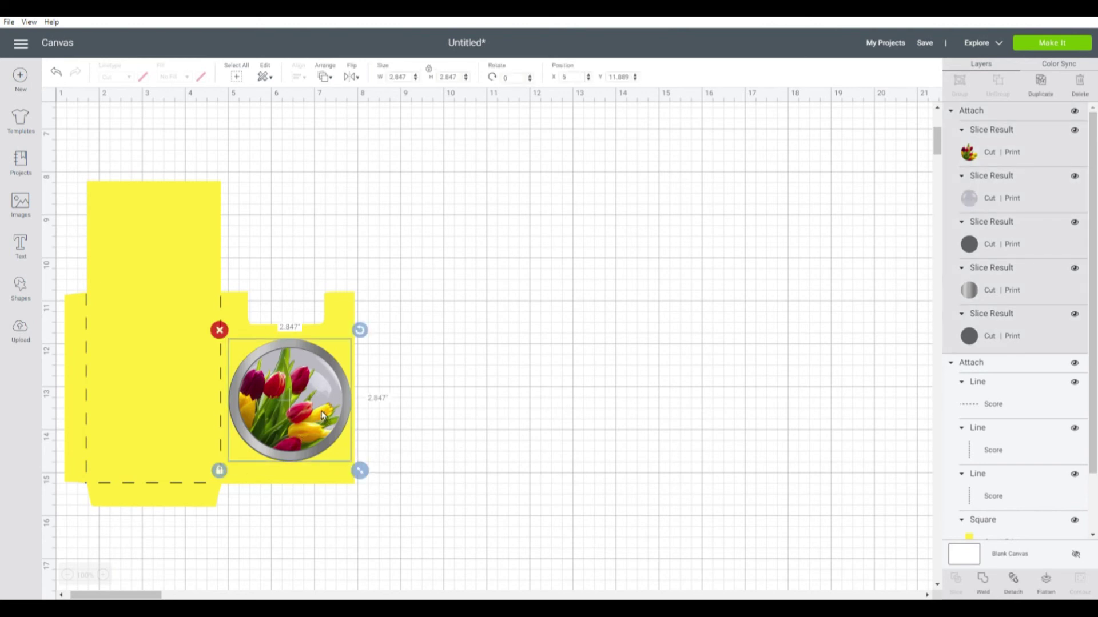
{"action": "left_click_drag", "start_coordinate": [319, 407], "coordinate": [314, 397]}
{"action": "left_click", "coordinate": [531, 445]}
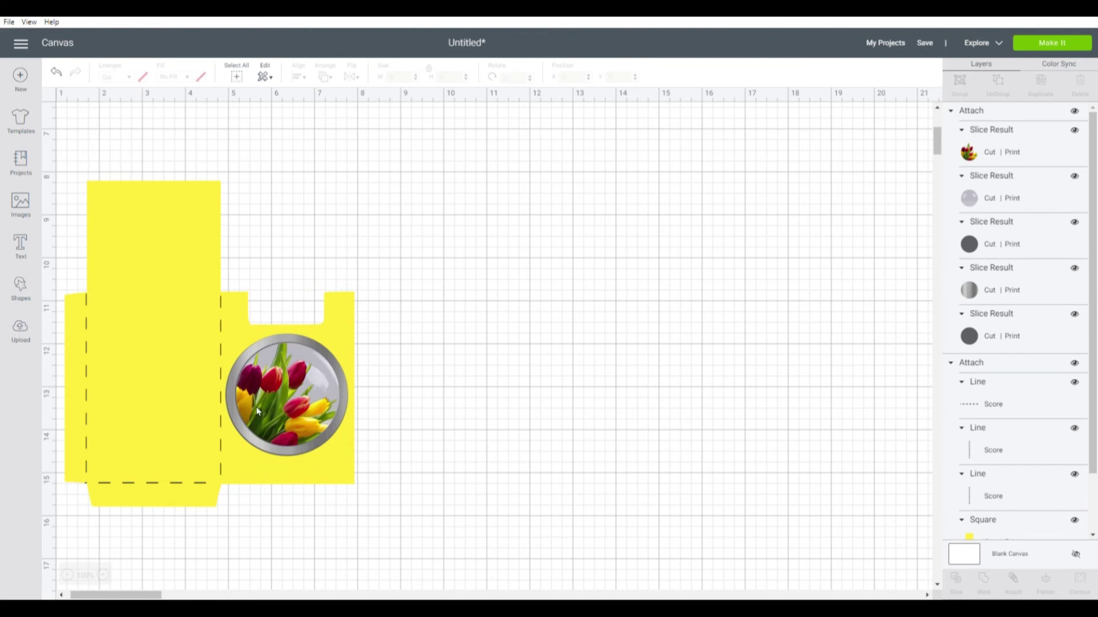
{"action": "left_click", "coordinate": [299, 407]}
{"action": "left_click_drag", "start_coordinate": [288, 392], "coordinate": [287, 399]}
{"action": "left_click", "coordinate": [584, 461]}
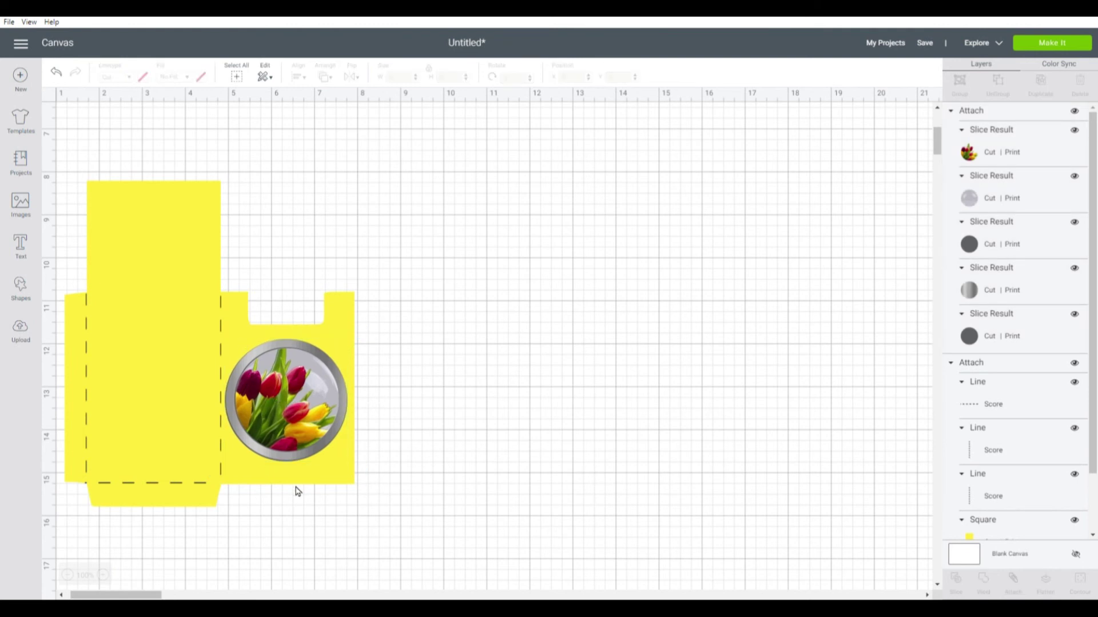
{"action": "left_click", "coordinate": [303, 433]}
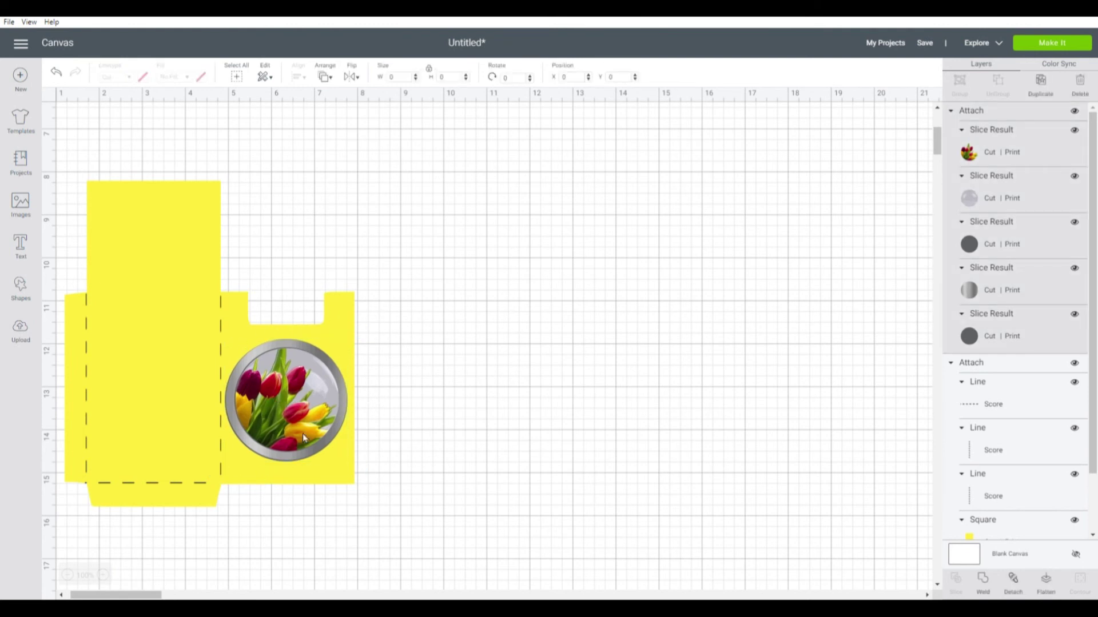
{"action": "left_click_drag", "start_coordinate": [280, 392], "coordinate": [281, 409]}
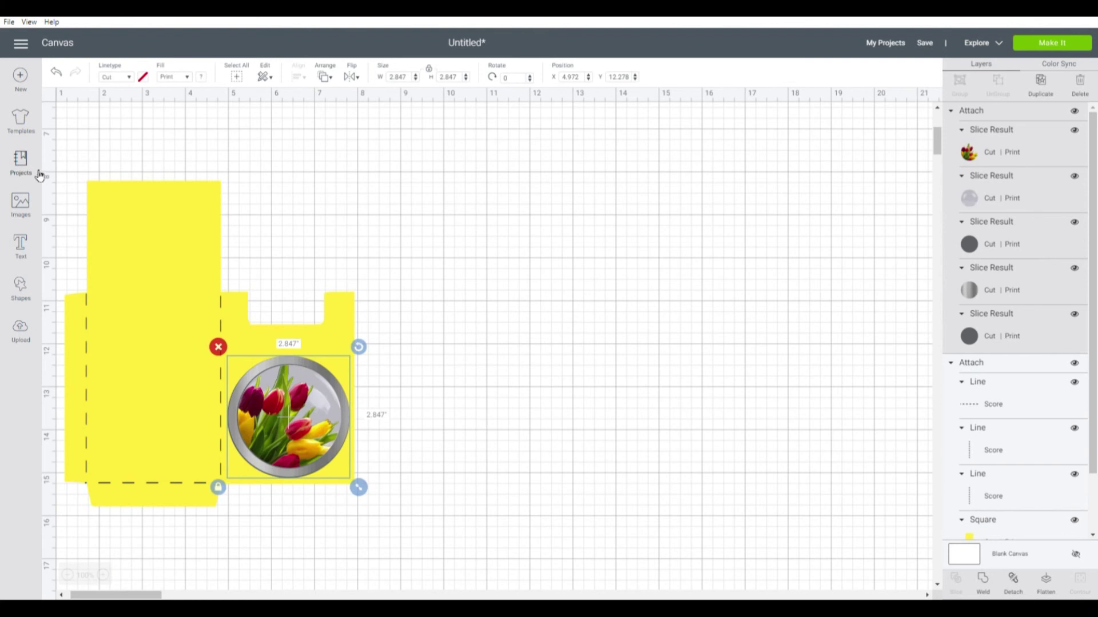
- Add the text "Happy Birthday" and move it above the holder to about X 2.908, Y 4.208
{"action": "left_click", "coordinate": [32, 254]}
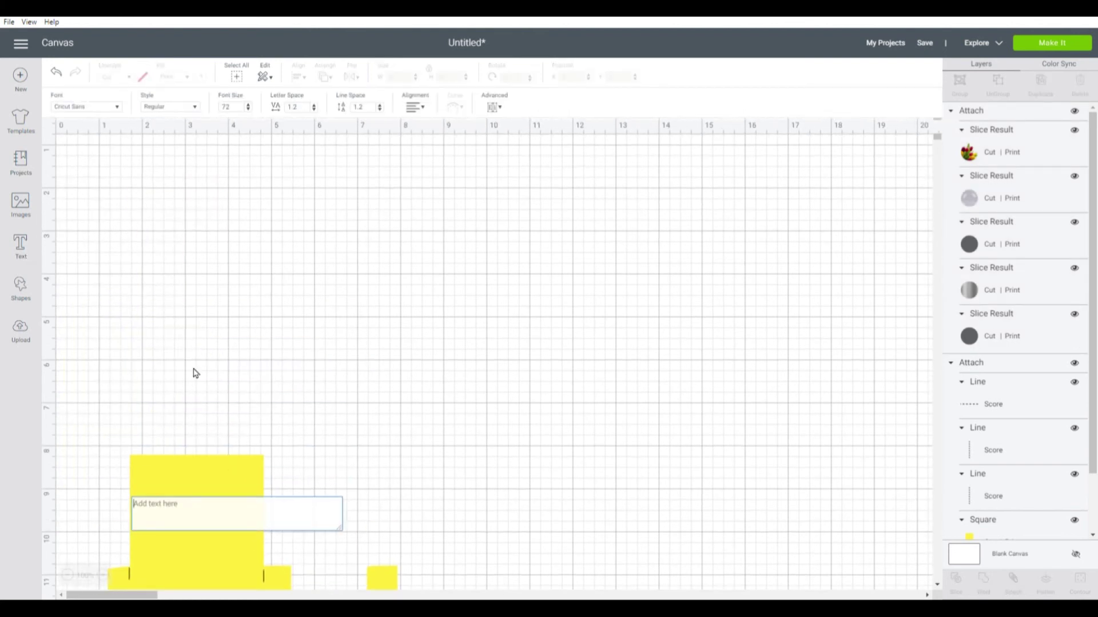
{"action": "type", "text": "Happy"}
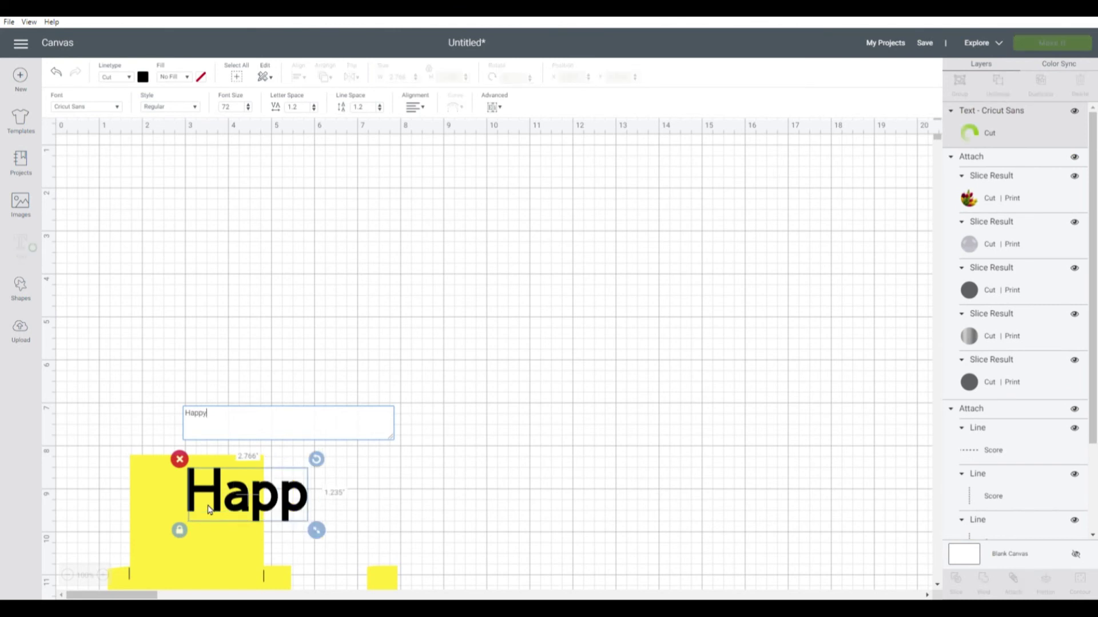
{"action": "type", "text": " Birthday"}
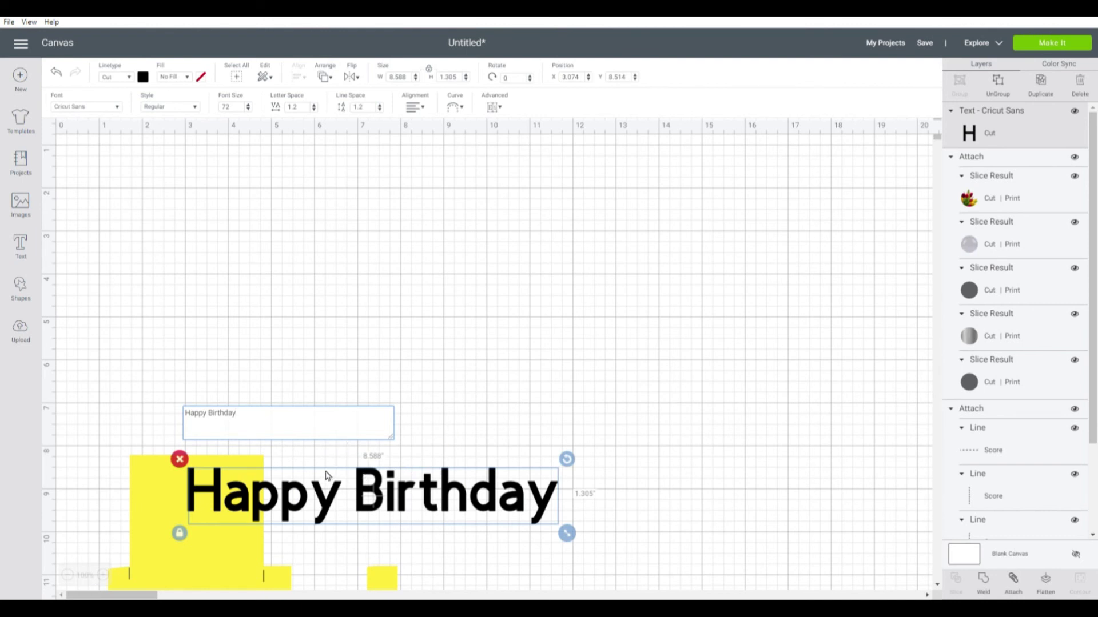
{"action": "left_click_drag", "start_coordinate": [404, 506], "coordinate": [398, 320]}
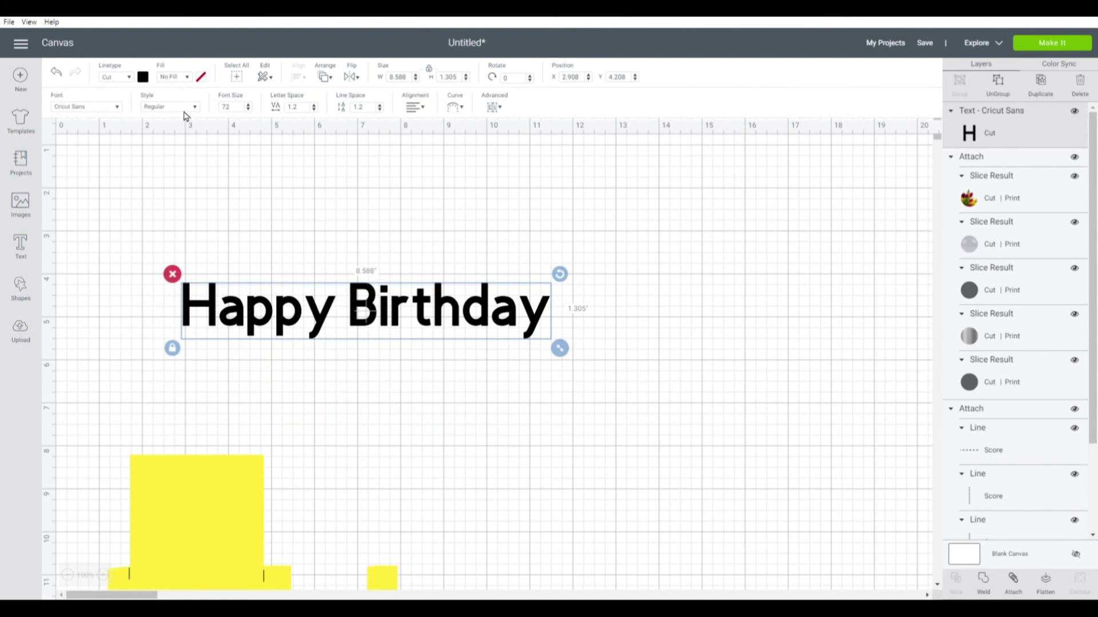
- Change the "Happy Birthday" text to the system font Amazone BT
{"action": "left_click", "coordinate": [118, 108]}
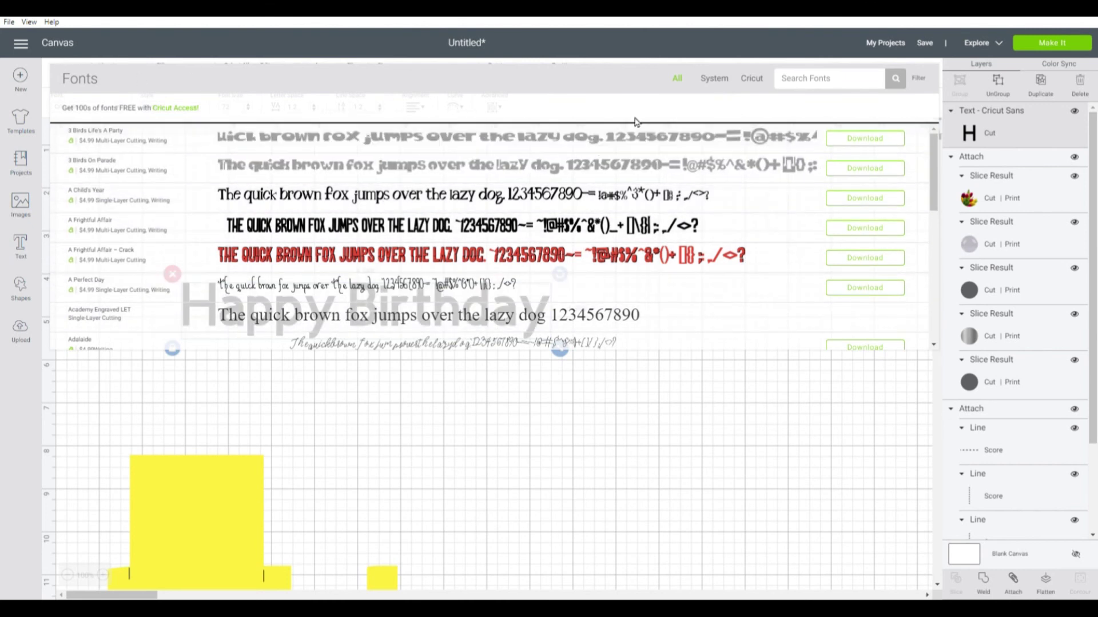
{"action": "left_click", "coordinate": [714, 81]}
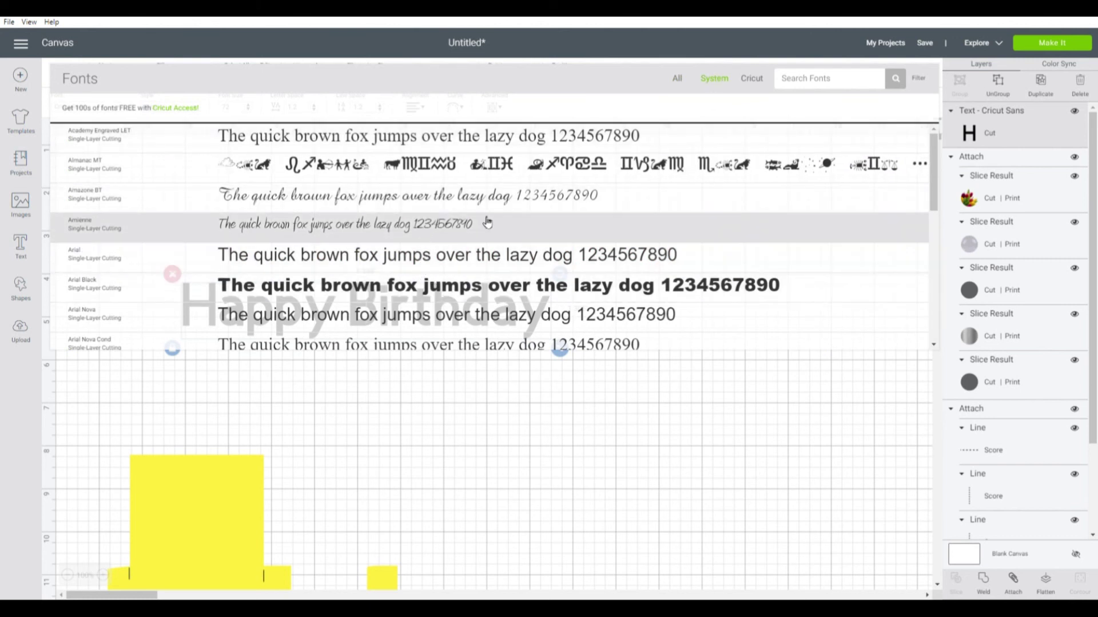
{"action": "left_click", "coordinate": [506, 209]}
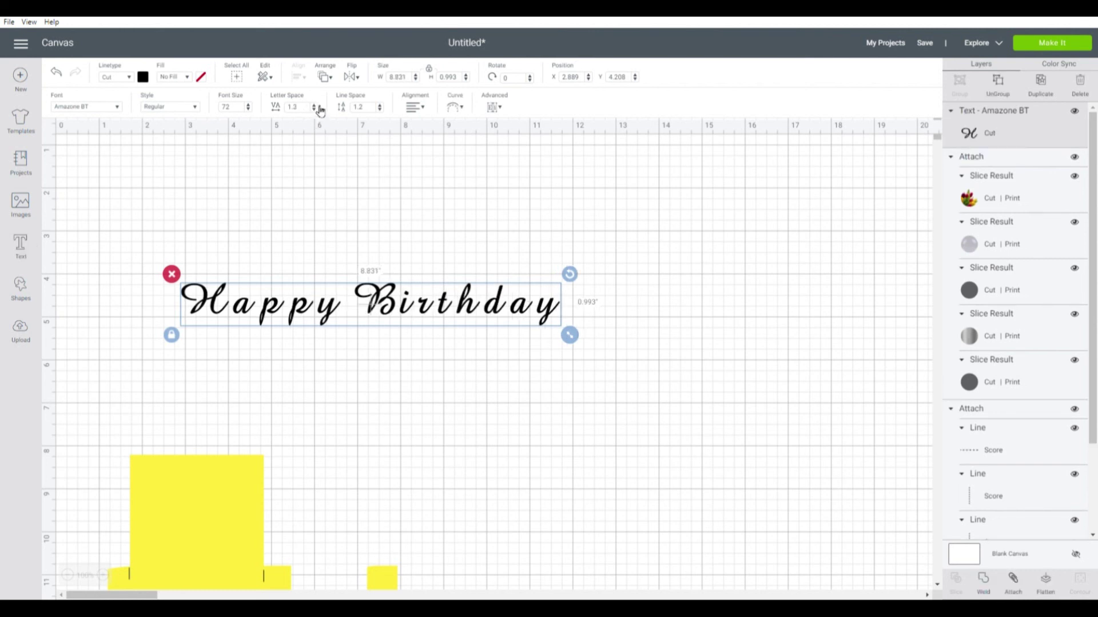
- Reduce the letter spacing of the "Happy Birthday" text to -1 so the script letters join
{"action": "left_click", "coordinate": [315, 110]}
{"action": "left_click", "coordinate": [315, 110]}
{"action": "left_click", "coordinate": [315, 110]}
{"action": "left_click", "coordinate": [315, 110]}
{"action": "left_click", "coordinate": [315, 110]}
{"action": "left_click", "coordinate": [315, 110]}
{"action": "left_click", "coordinate": [314, 109]}
{"action": "left_click", "coordinate": [314, 110]}
{"action": "left_click", "coordinate": [314, 110]}
{"action": "left_click", "coordinate": [314, 109]}
{"action": "left_click", "coordinate": [314, 109]}
{"action": "left_click", "coordinate": [314, 109]}
{"action": "left_click", "coordinate": [314, 109]}
{"action": "left_click", "coordinate": [314, 109]}
{"action": "left_click", "coordinate": [314, 109]}
{"action": "left_click", "coordinate": [314, 109]}
{"action": "left_click", "coordinate": [314, 110]}
{"action": "left_click", "coordinate": [314, 109]}
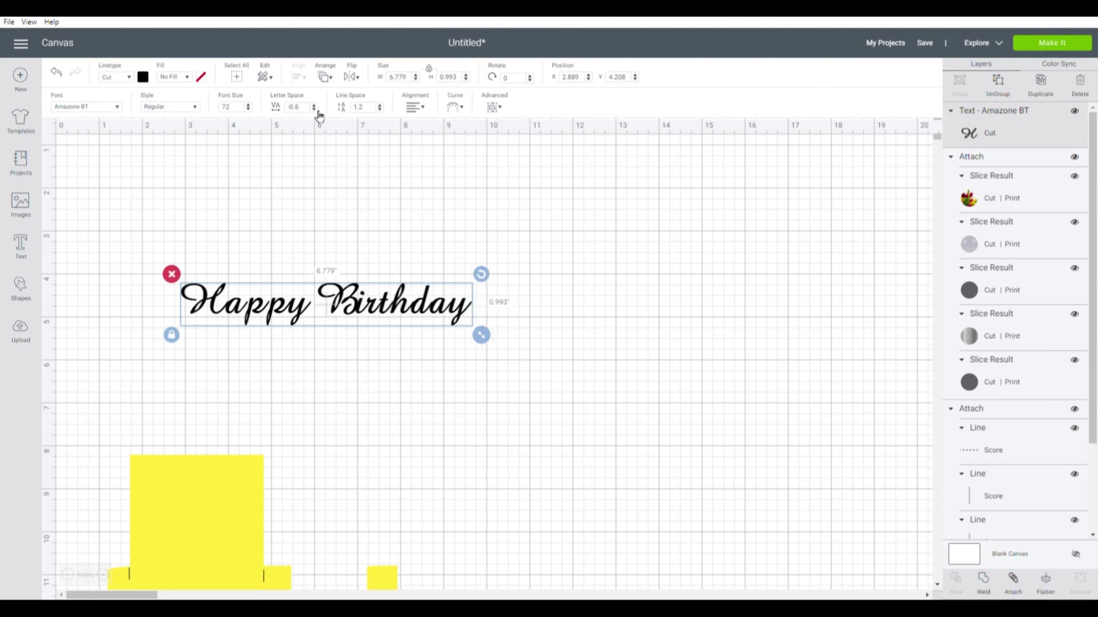
{"action": "left_click", "coordinate": [317, 113]}
{"action": "left_click", "coordinate": [317, 112]}
{"action": "left_click", "coordinate": [314, 110]}
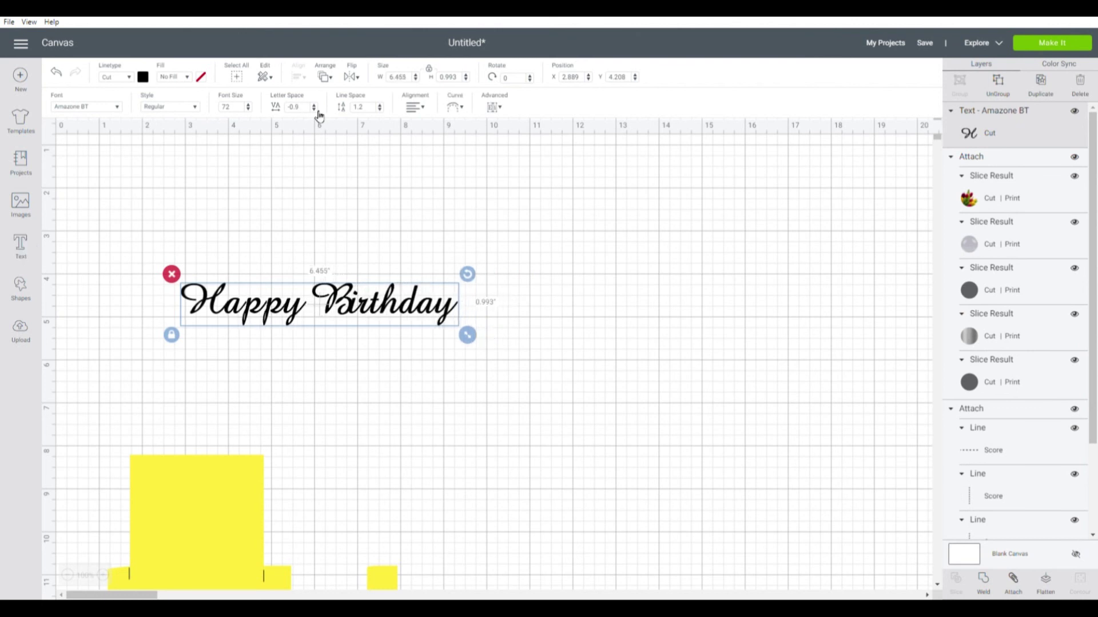
{"action": "left_click", "coordinate": [318, 112]}
{"action": "left_click", "coordinate": [569, 443]}
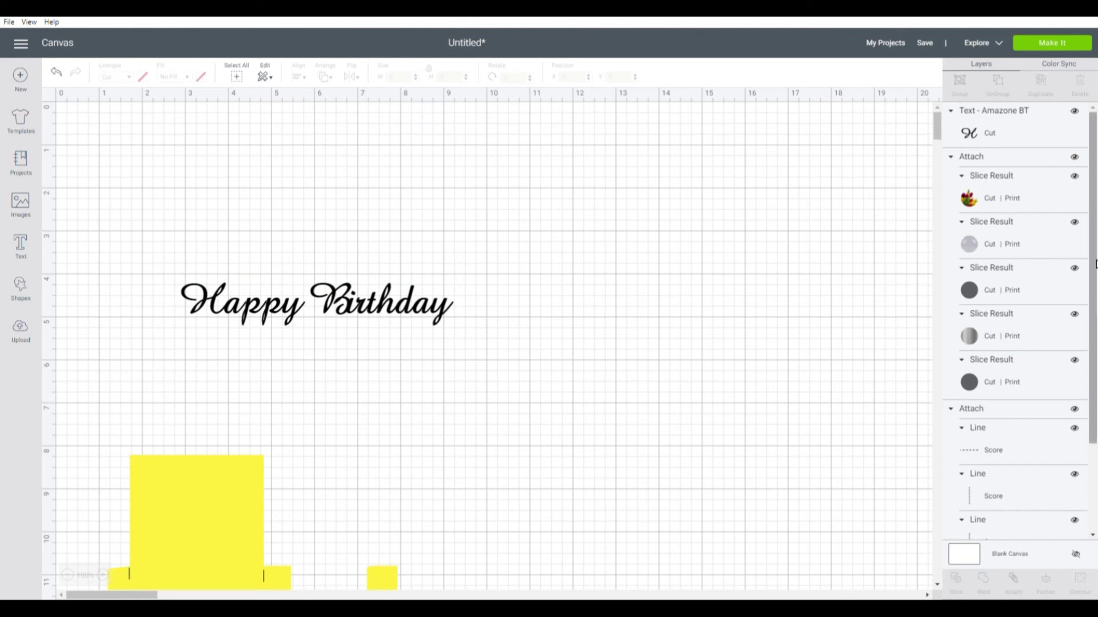
- Shrink the "Happy Birthday" text to about 2.347 inches wide and place it between the notch and the emblem
{"action": "scroll", "coordinate": [1093, 269], "scroll_direction": "down", "scroll_amount": 2}
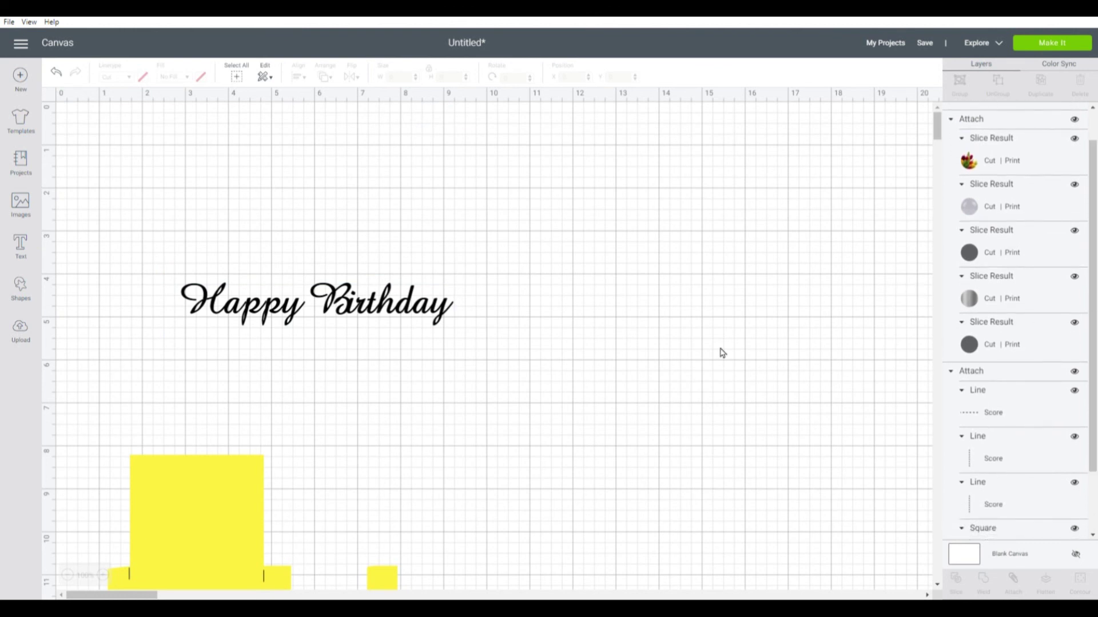
{"action": "scroll", "coordinate": [825, 228], "scroll_direction": "down", "scroll_amount": 6}
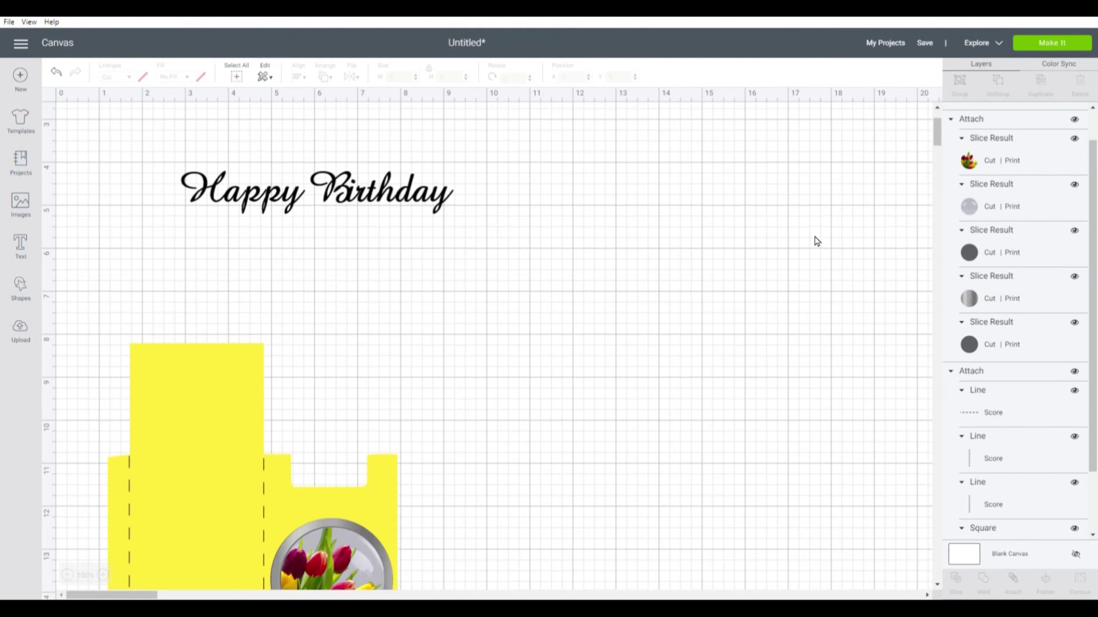
{"action": "left_click", "coordinate": [407, 130]}
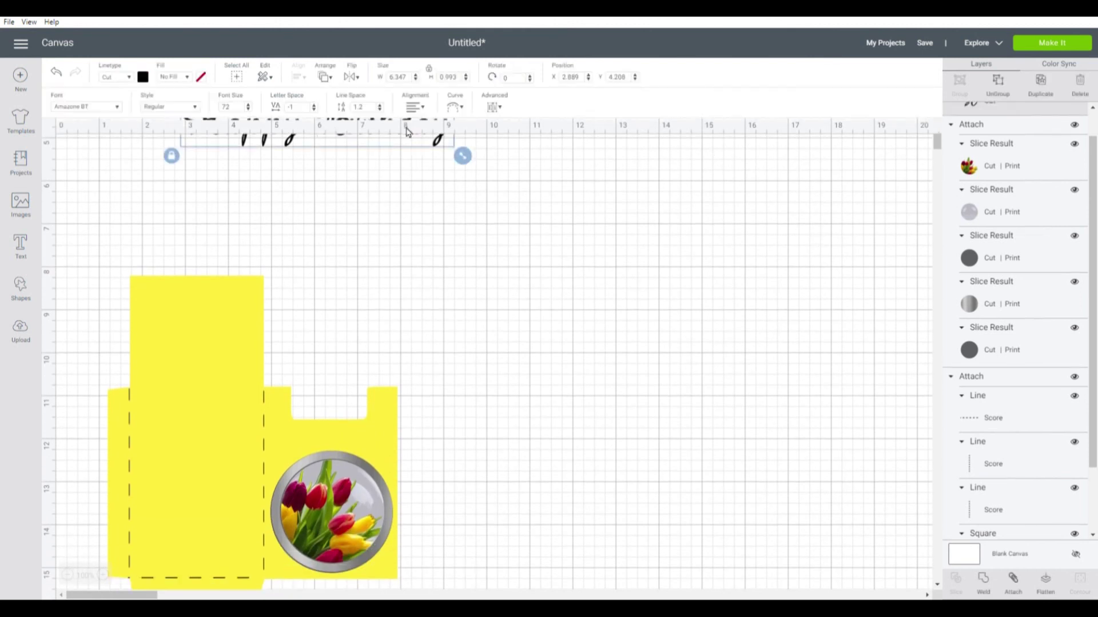
{"action": "left_click_drag", "start_coordinate": [440, 143], "coordinate": [358, 439]}
{"action": "left_click", "coordinate": [578, 471]}
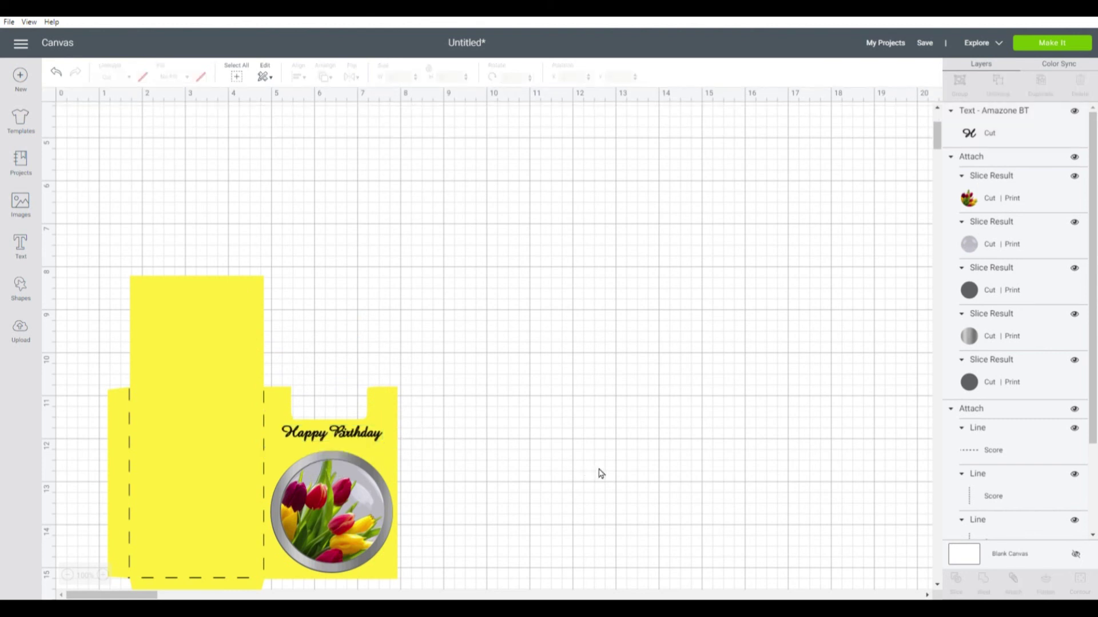
- Shrink the tulip emblem to about 2.542 inches and center it below the text at about X 5.125, Y 12.528
{"action": "left_click", "coordinate": [366, 503]}
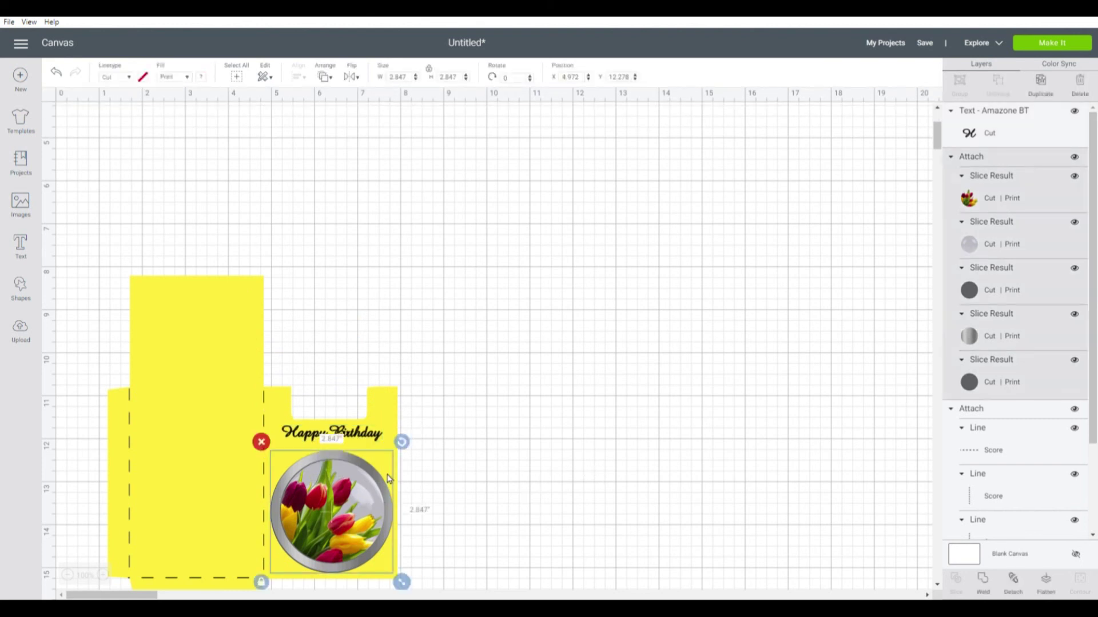
{"action": "left_click_drag", "start_coordinate": [404, 583], "coordinate": [391, 574]}
{"action": "left_click_drag", "start_coordinate": [337, 514], "coordinate": [342, 524]}
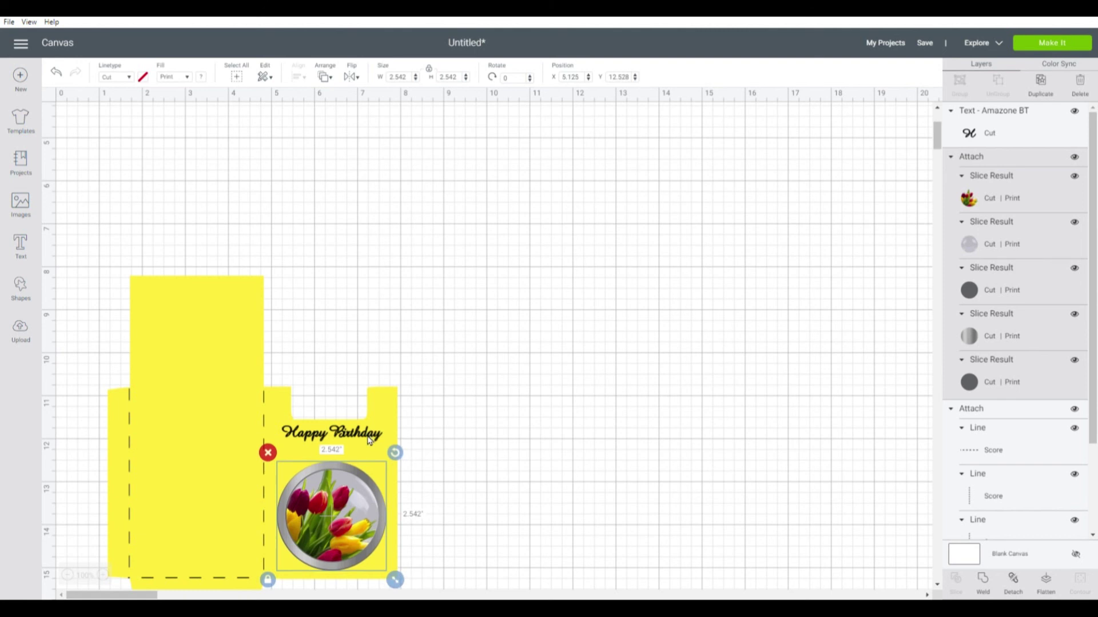
- Add a second line with the recipient's first name and an exclamation mark to the birthday text, and center-align both lines
{"action": "double_click", "coordinate": [368, 439]}
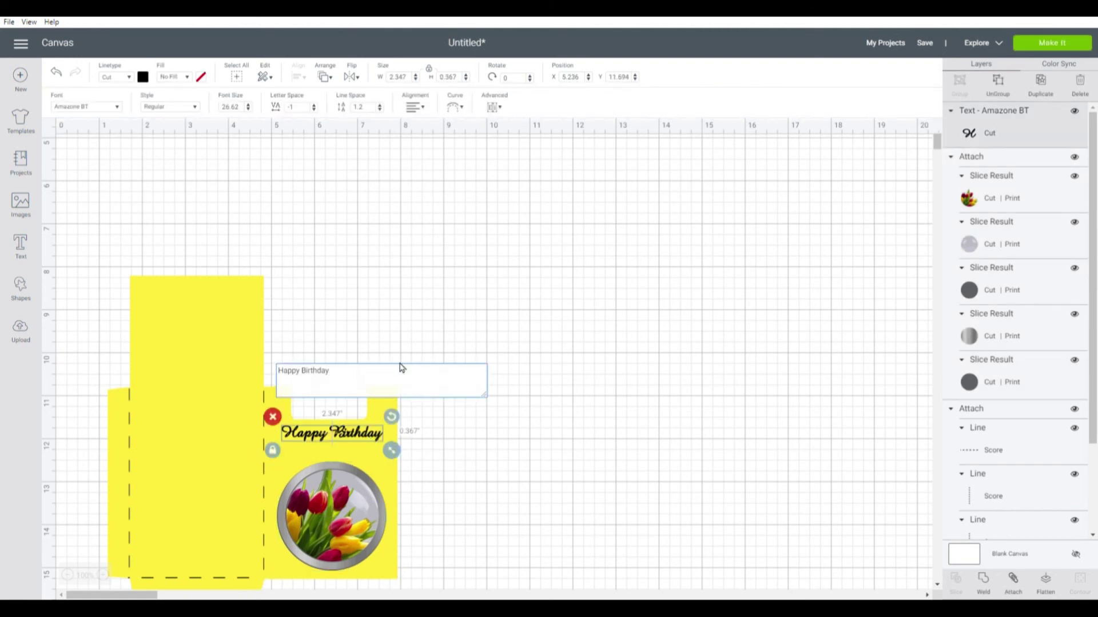
{"action": "type", "text": "Kathy"}
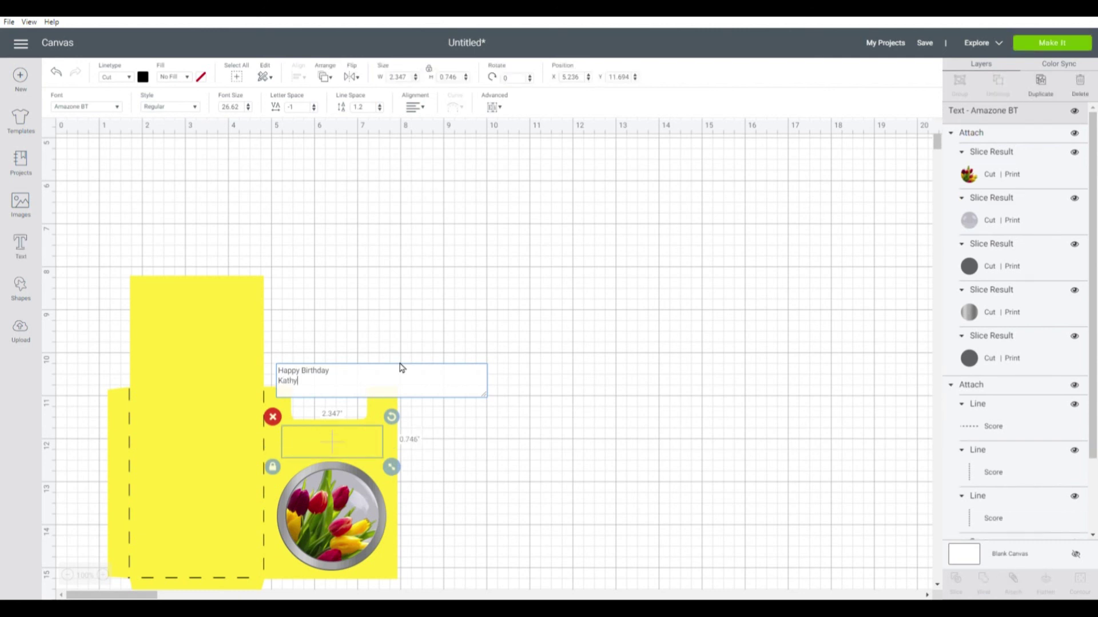
{"action": "type", "text": "!"}
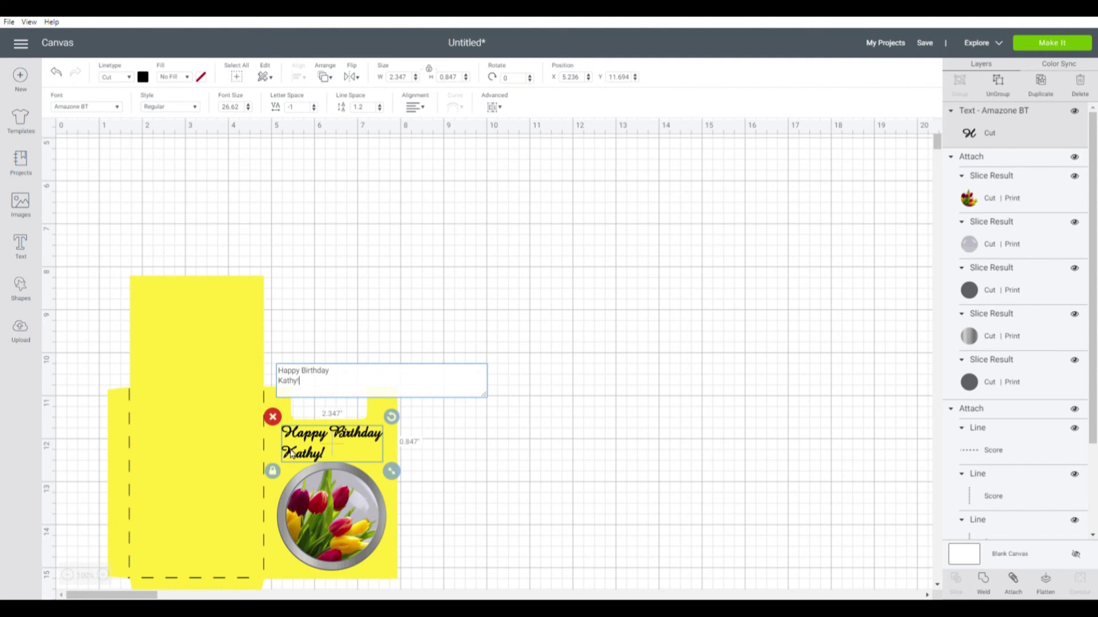
{"action": "left_click", "coordinate": [428, 113]}
{"action": "left_click", "coordinate": [442, 142]}
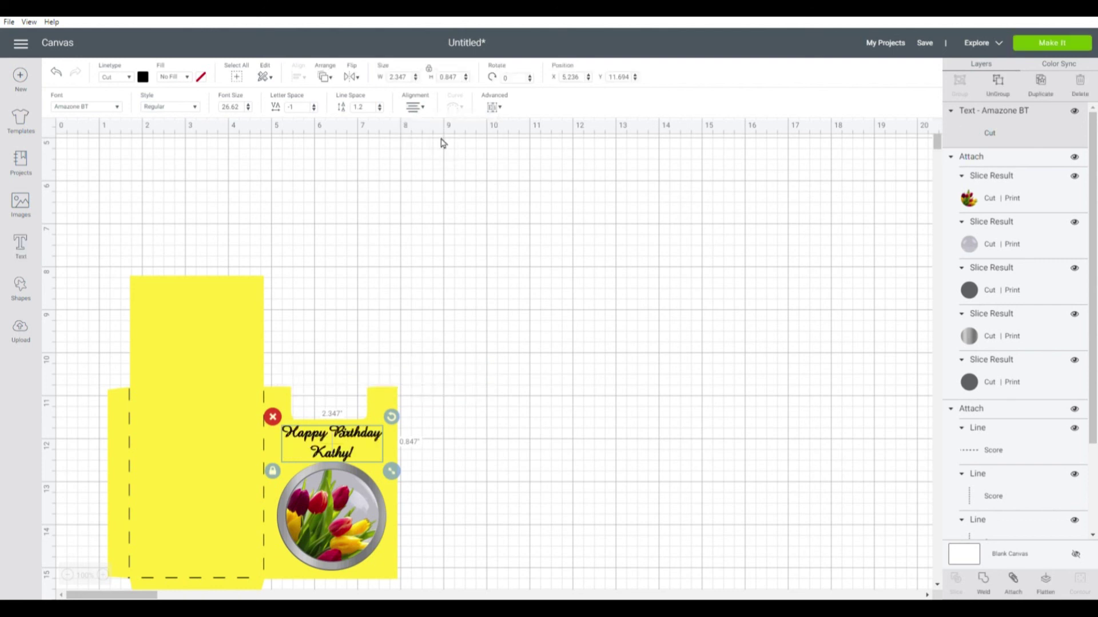
{"action": "left_click", "coordinate": [582, 441]}
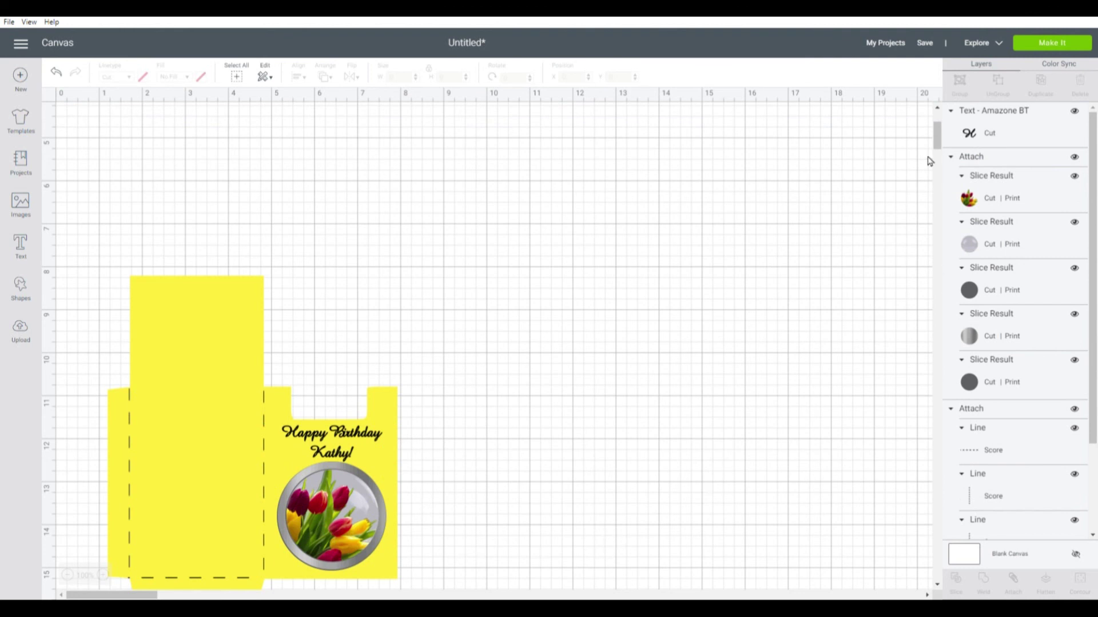
- Preview how the project is laid out on the cutting mats, and return to the canvas
{"action": "left_click_drag", "start_coordinate": [939, 143], "coordinate": [939, 147]}
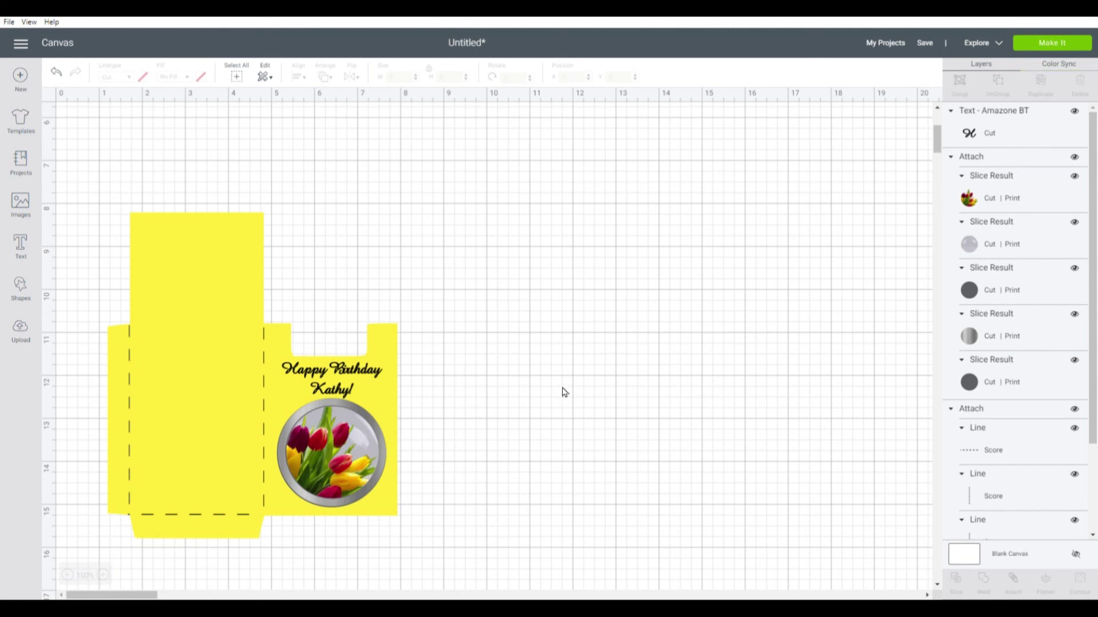
{"action": "left_click", "coordinate": [1056, 45]}
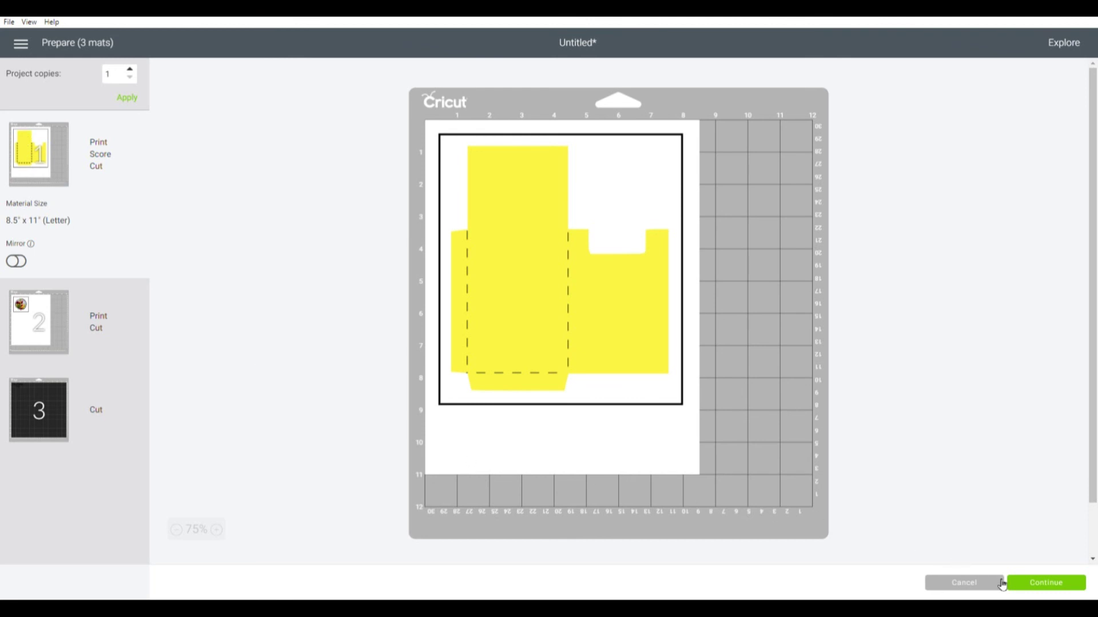
{"action": "left_click", "coordinate": [972, 586]}
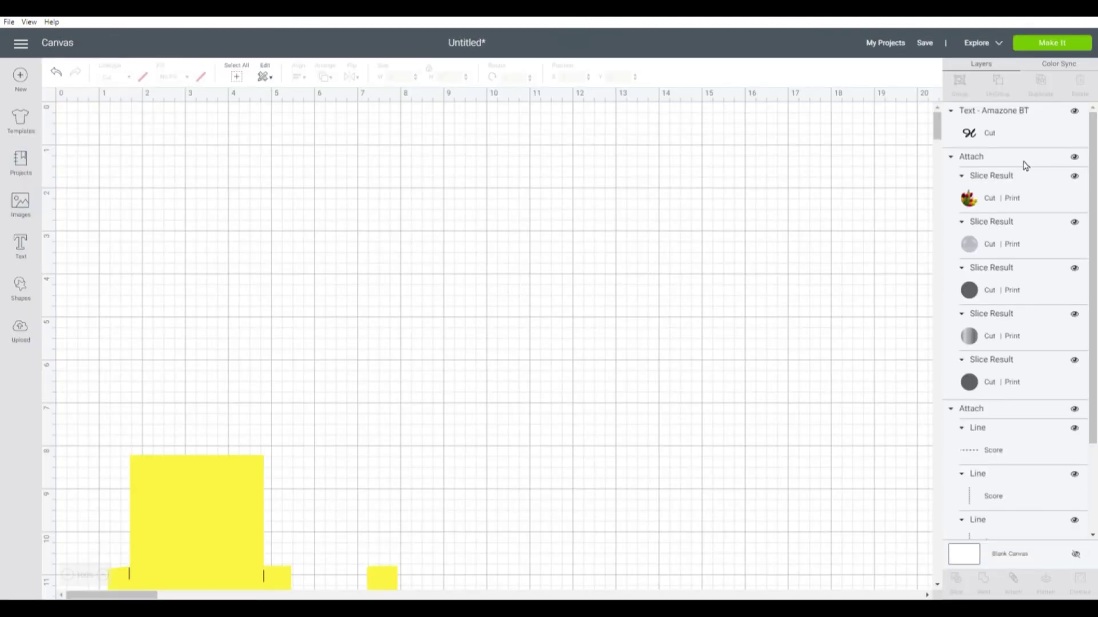
- Attach the birthday text, tulip emblem, score lines and yellow holder together as one piece
{"action": "scroll", "coordinate": [601, 288], "scroll_direction": "down", "scroll_amount": 6}
{"action": "scroll", "coordinate": [517, 352], "scroll_direction": "up", "scroll_amount": 2}
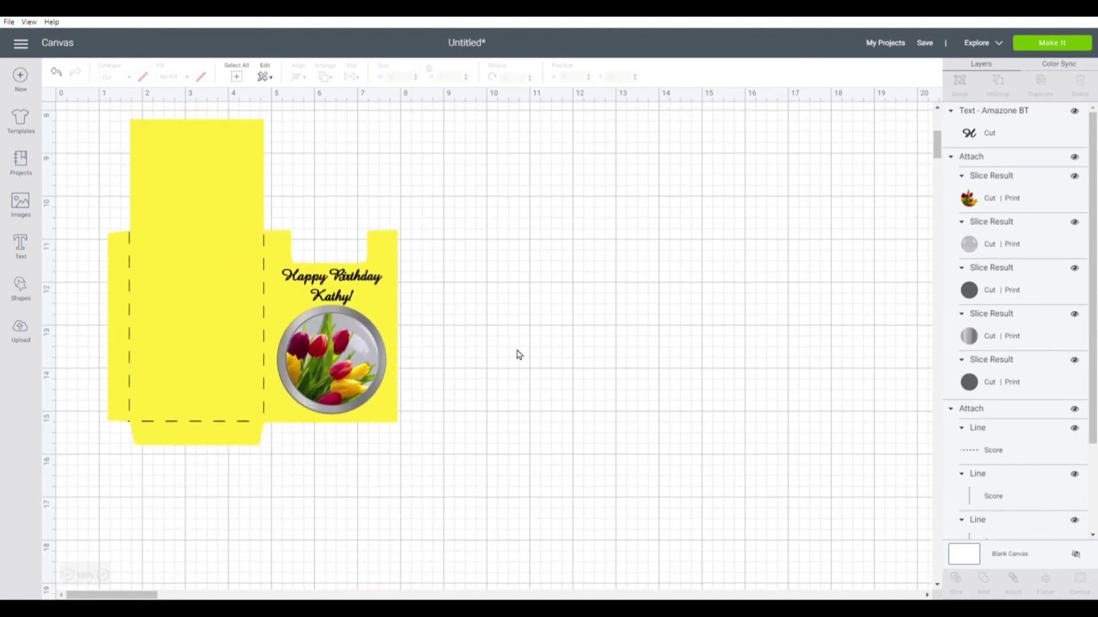
{"action": "left_click_drag", "start_coordinate": [73, 132], "coordinate": [431, 506]}
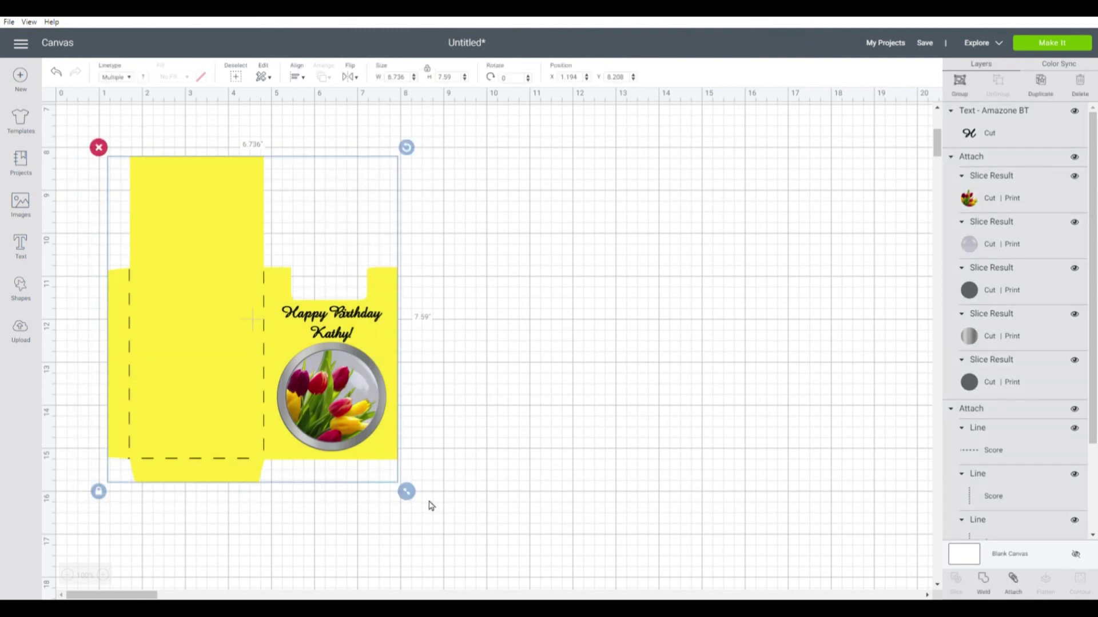
{"action": "left_click", "coordinate": [1014, 581]}
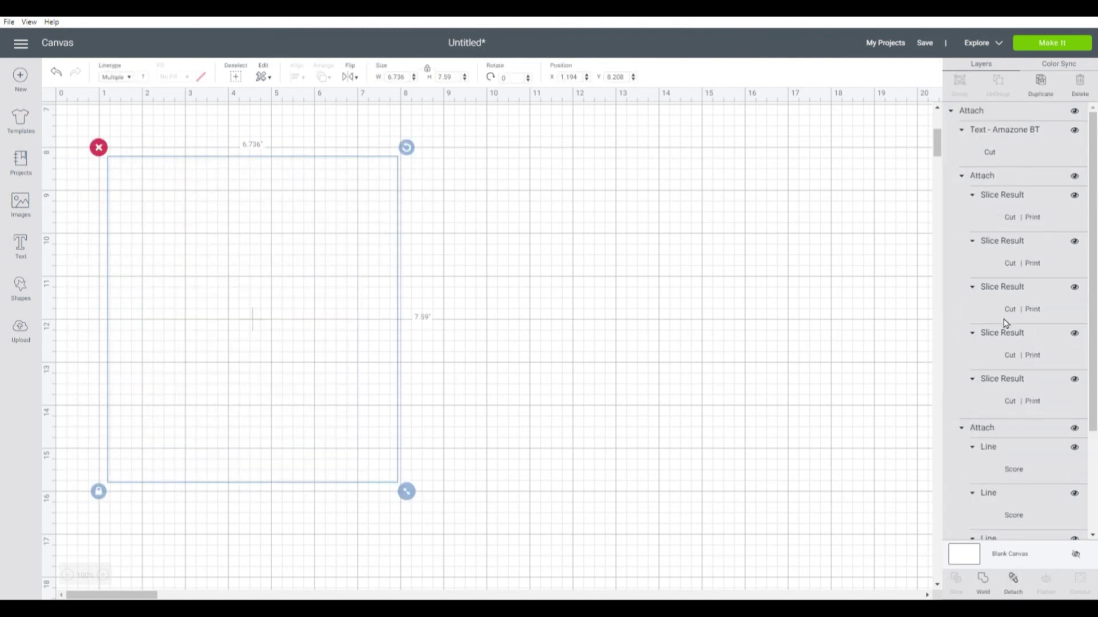
- Take the attached design through mat preparation to the print setup, and close the setup without printing
{"action": "left_click", "coordinate": [1059, 46]}
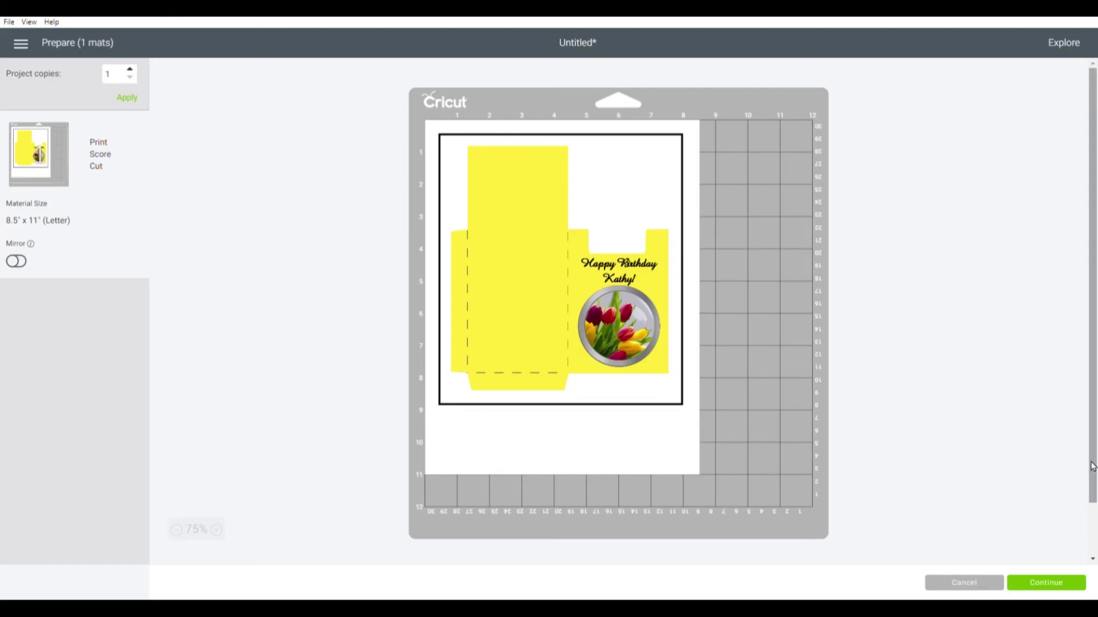
{"action": "left_click", "coordinate": [1051, 587]}
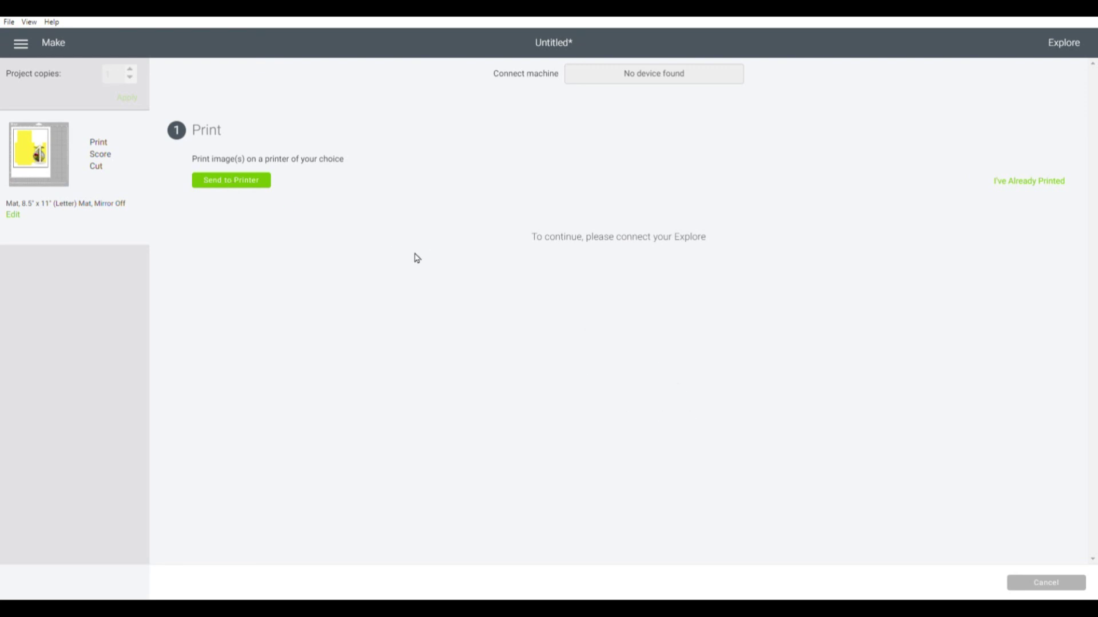
{"action": "left_click", "coordinate": [232, 183]}
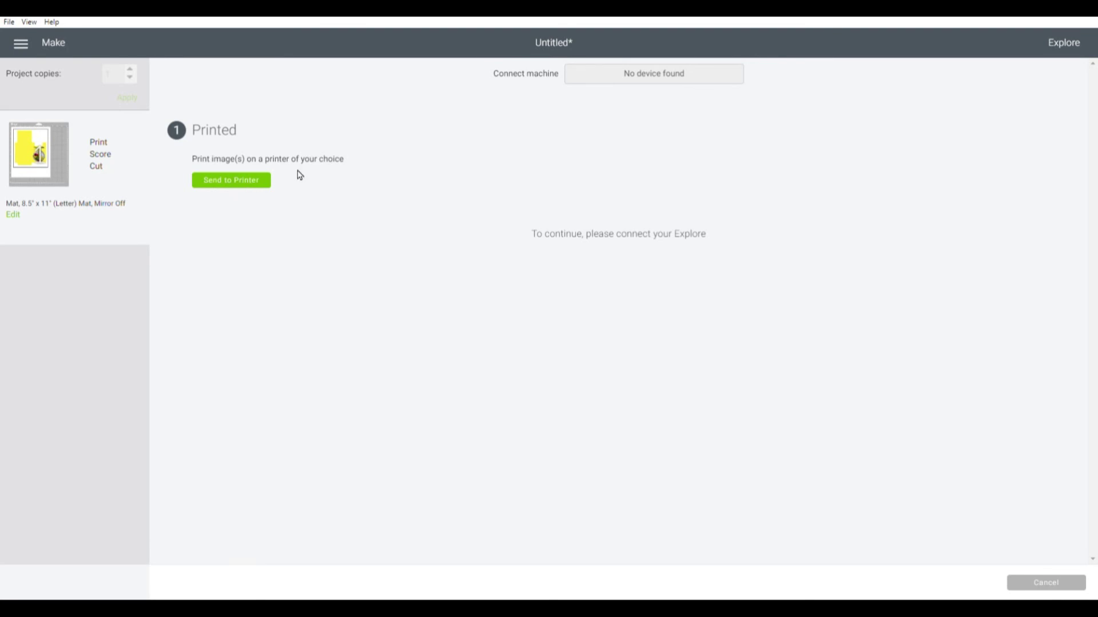
{"action": "left_click", "coordinate": [228, 183]}
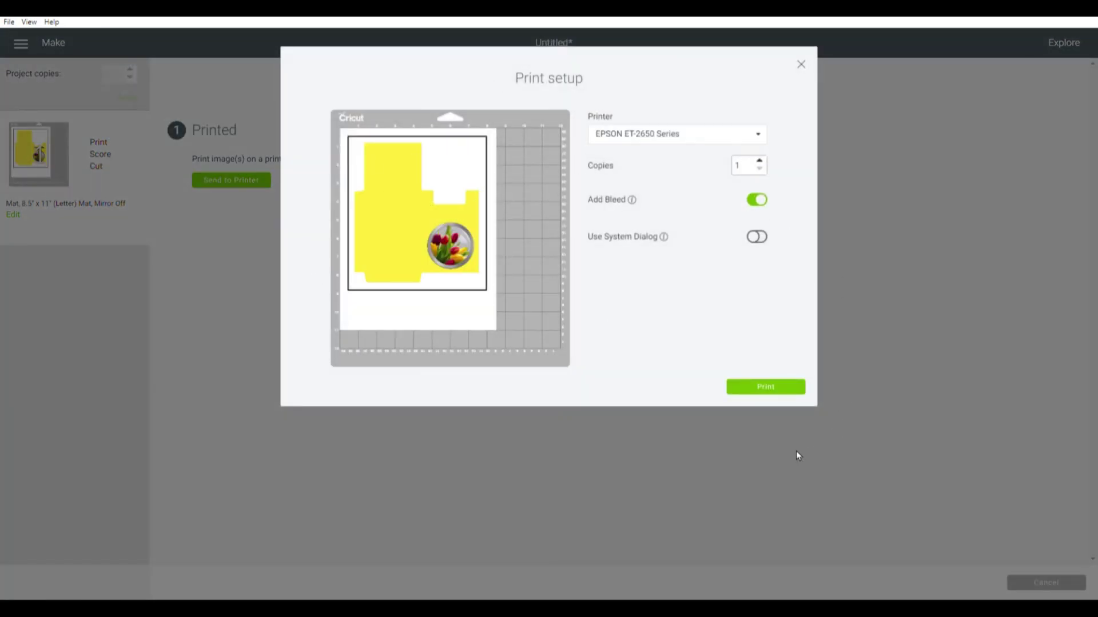
{"action": "left_click", "coordinate": [806, 67]}
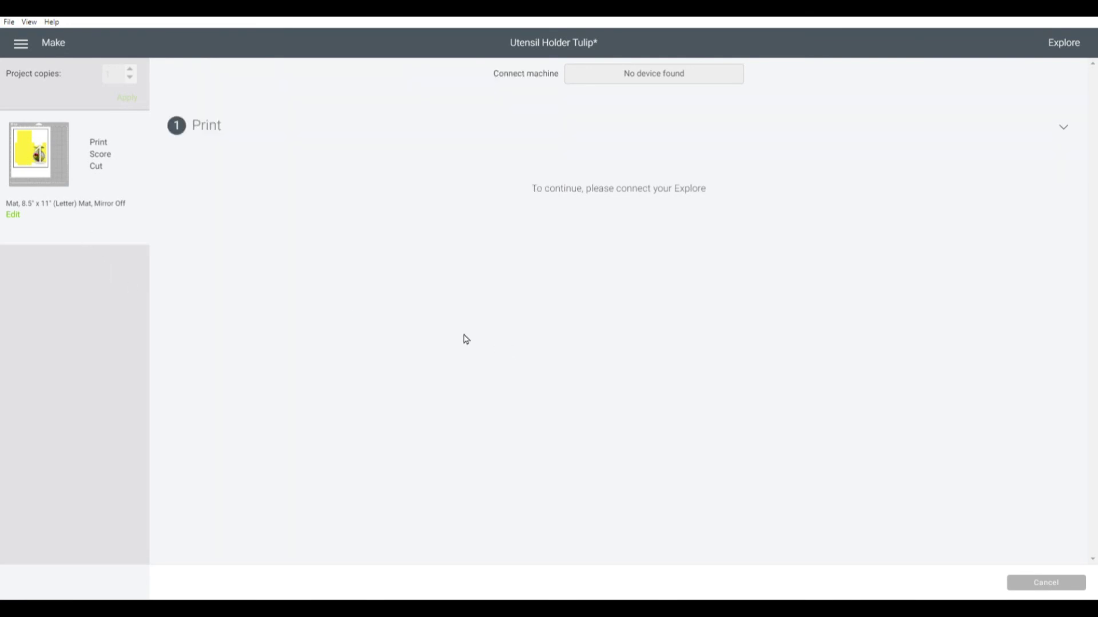
{"action": "mouse_move", "coordinate": [22, 157]}
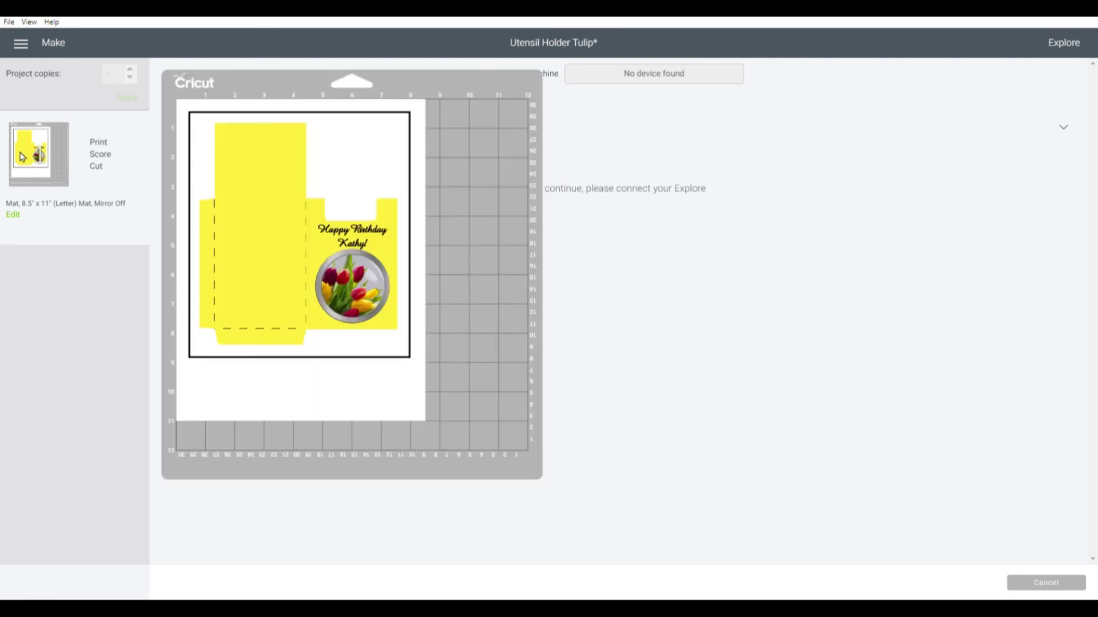